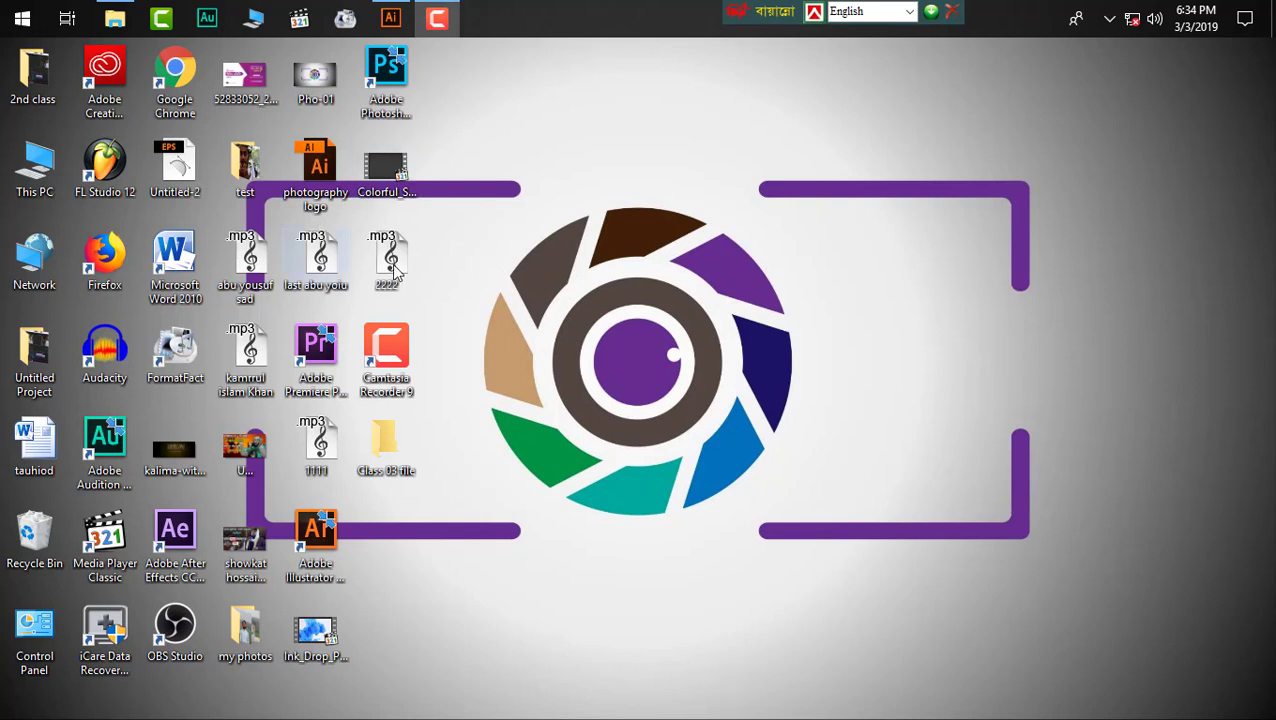
- Launch Adobe Premiere Pro CC 2015 and create a new project named "3 class"
double_click(318, 360)
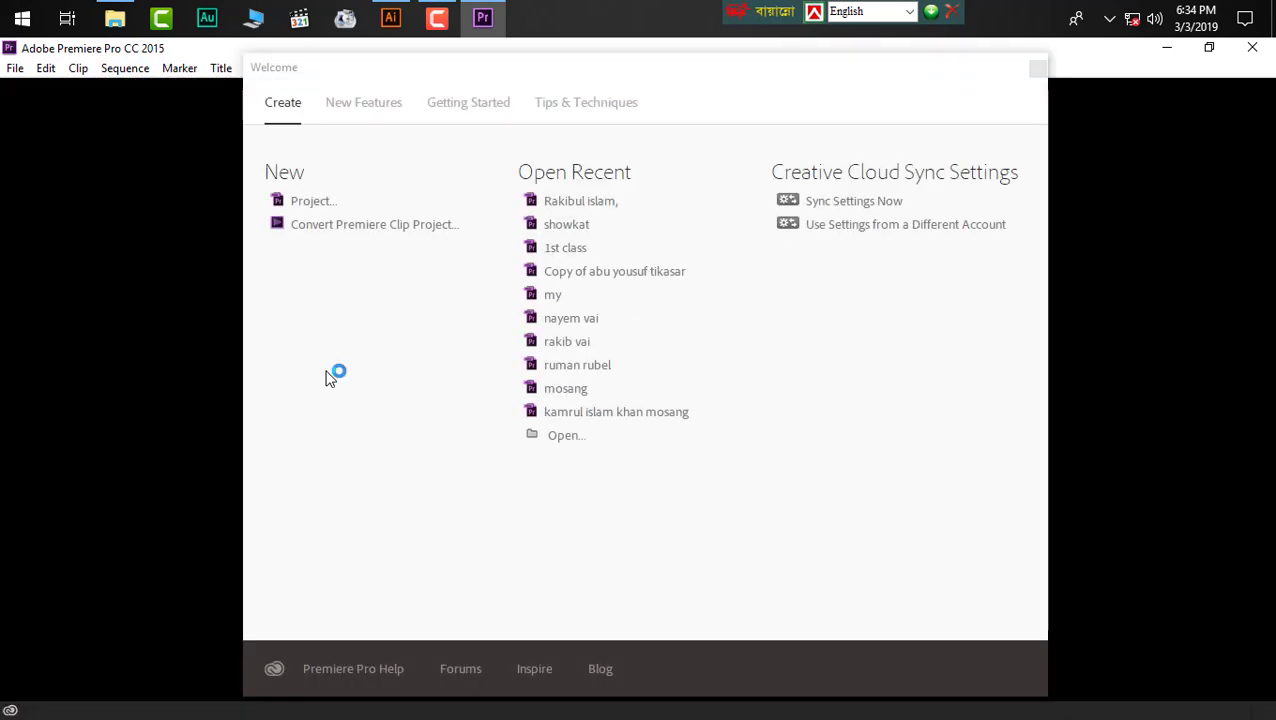
click(323, 215)
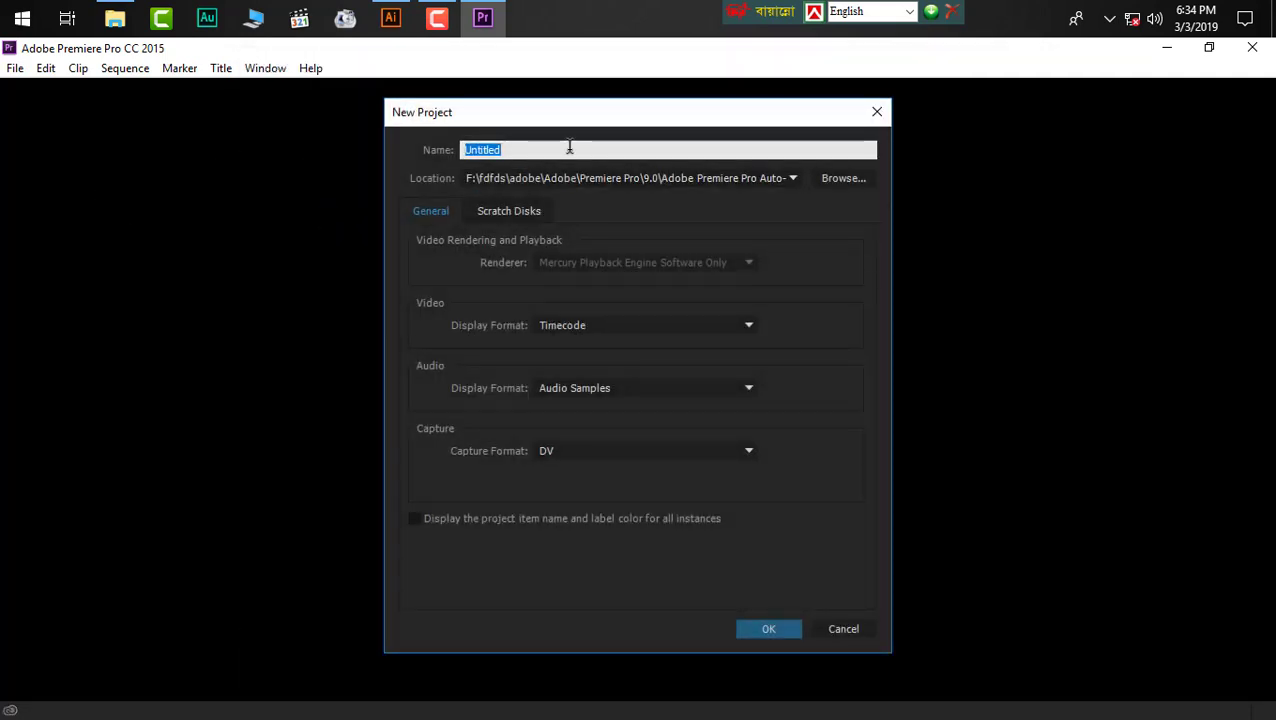
key(BackSpace)
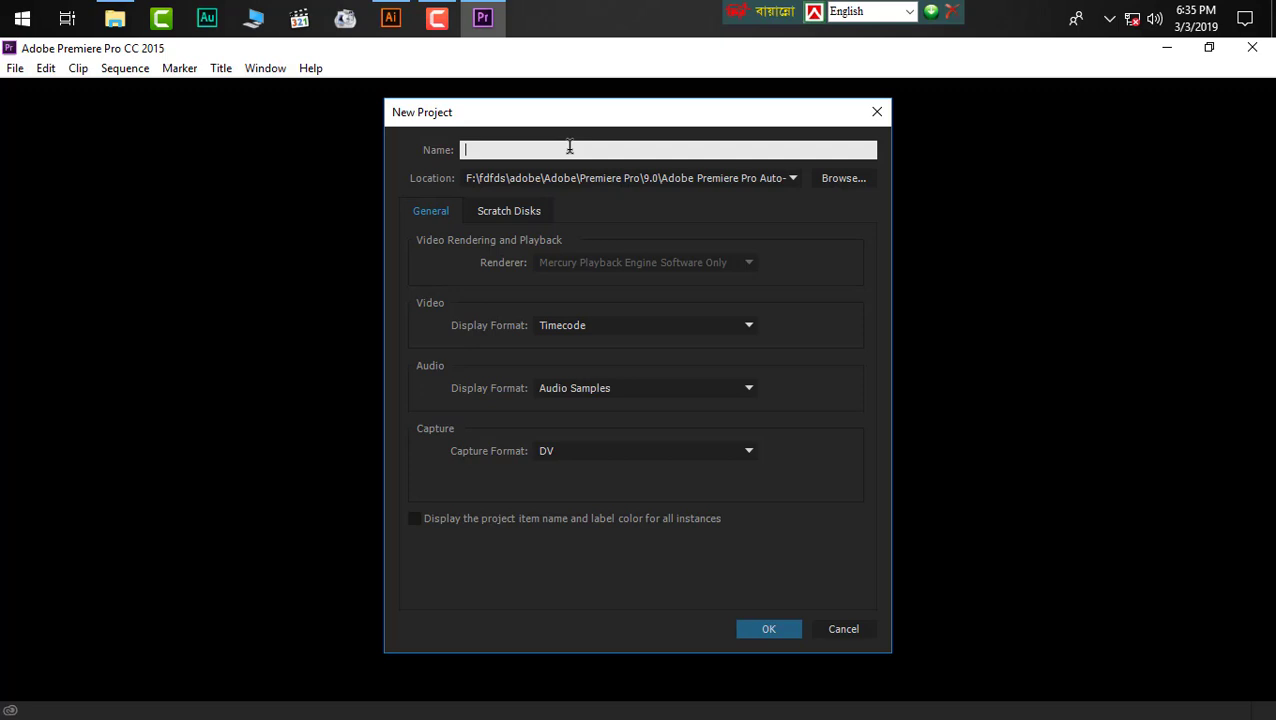
text(3 class)
key(Return)
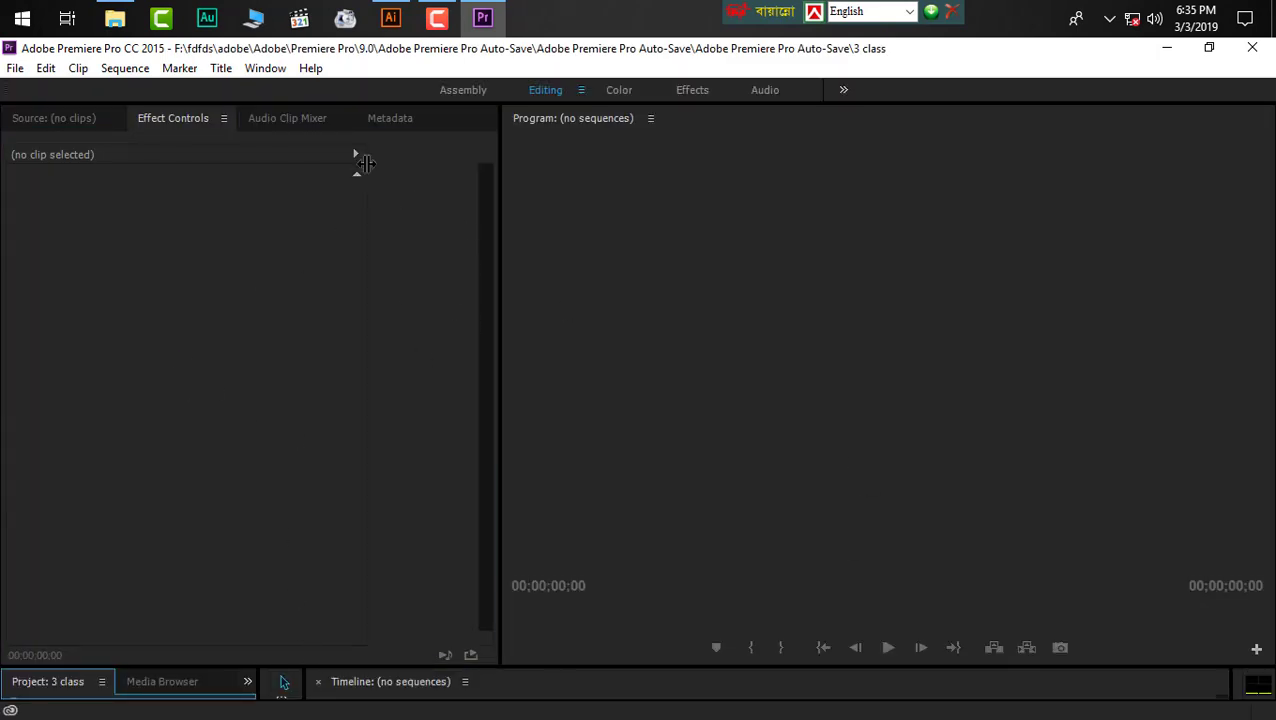
- Reset the Editing workspace to its saved layout
click(265, 68)
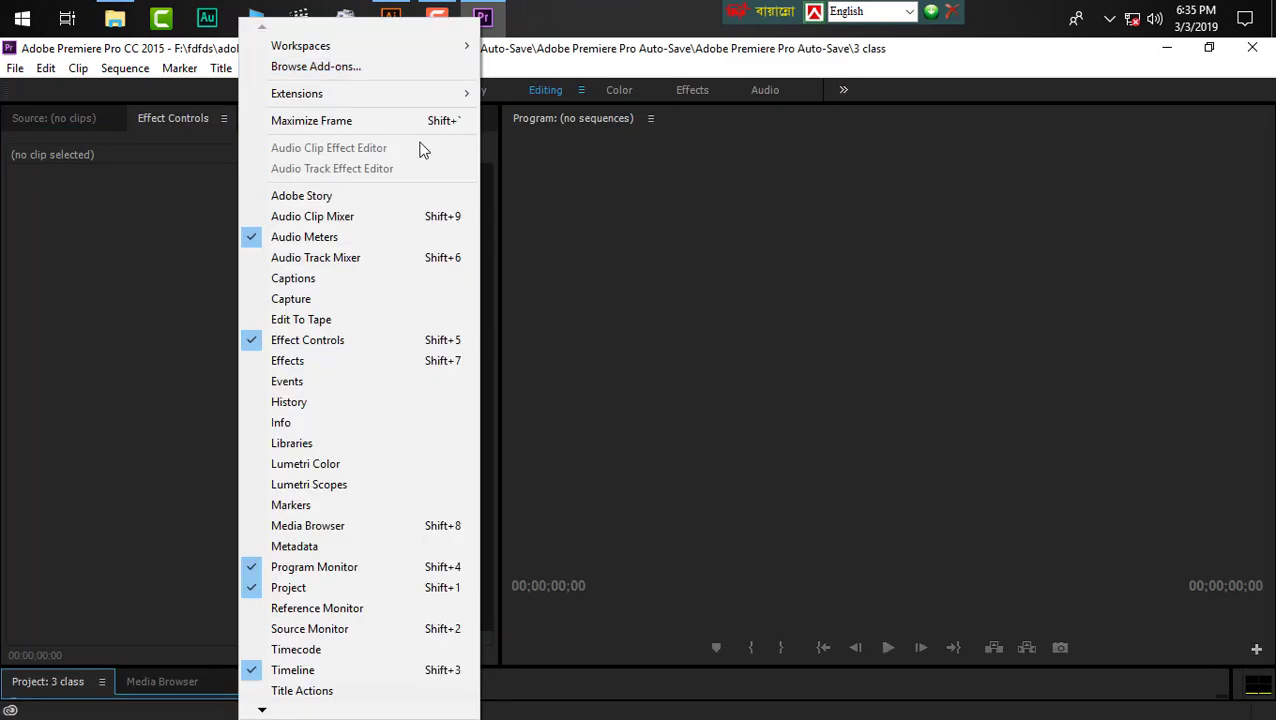
mouse_move(371, 51)
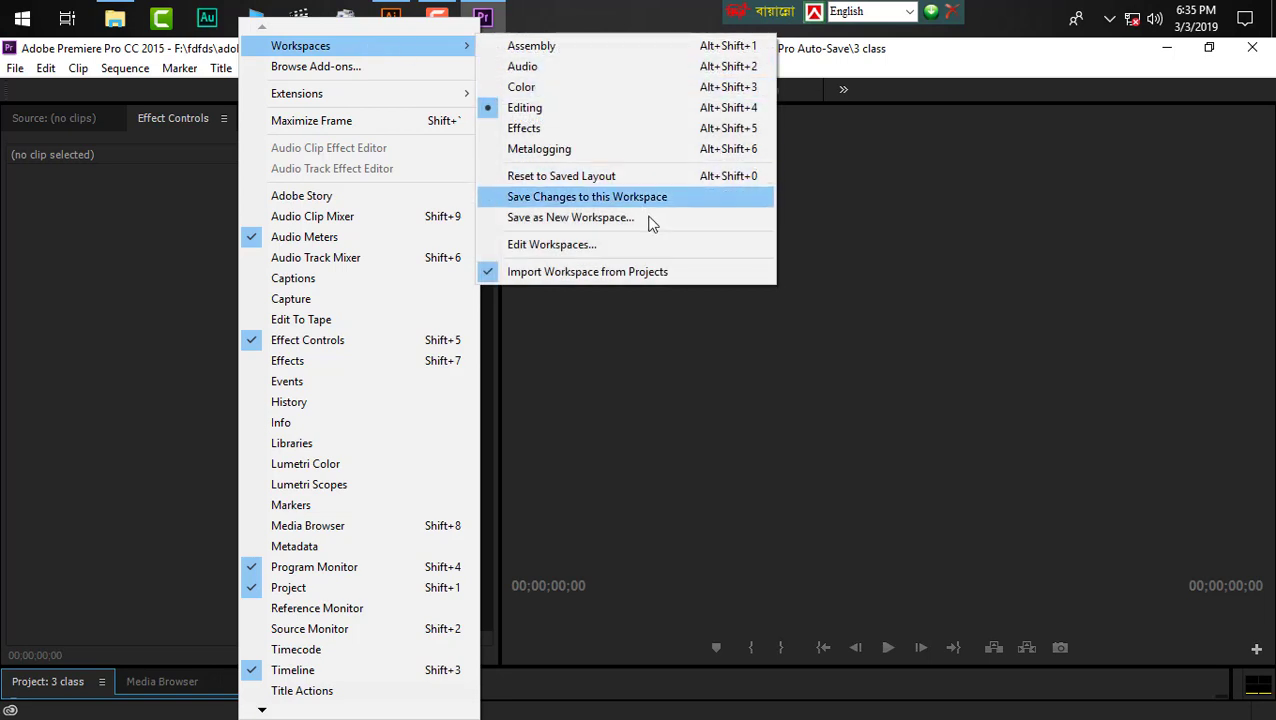
click(598, 177)
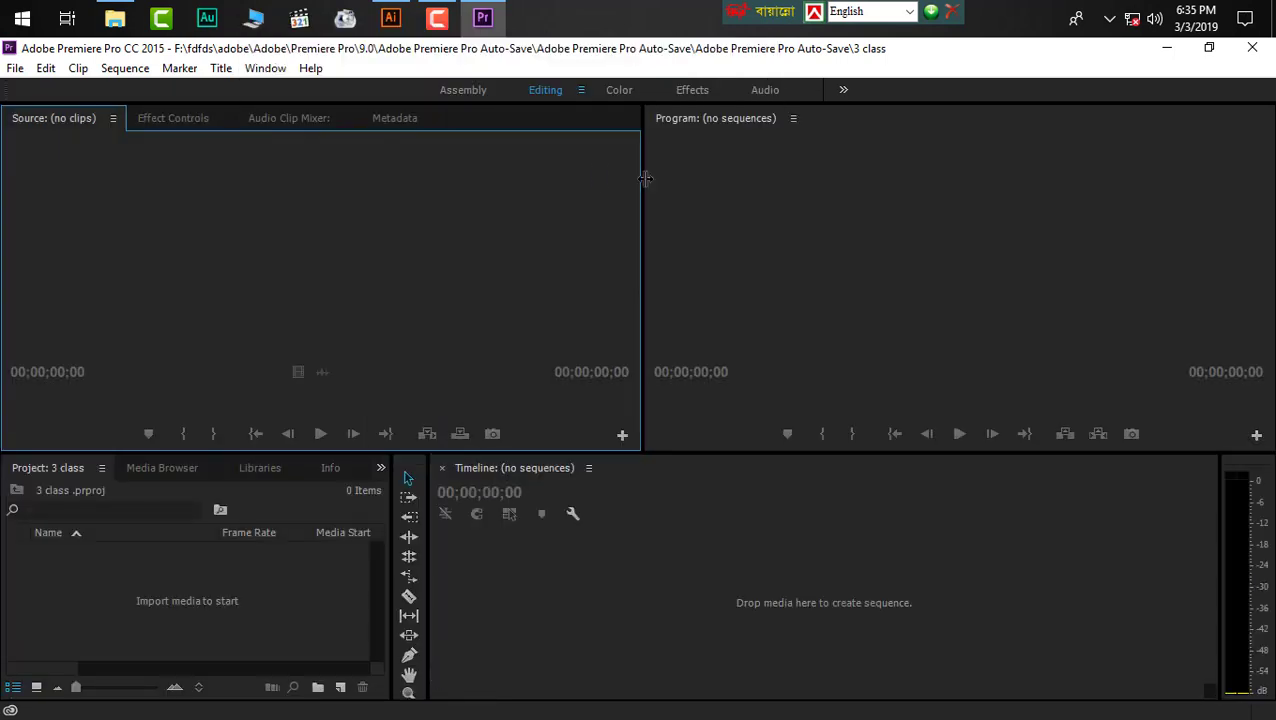
- Browse the Desktop media and try to import the Class 03 file folder into the project
click(162, 468)
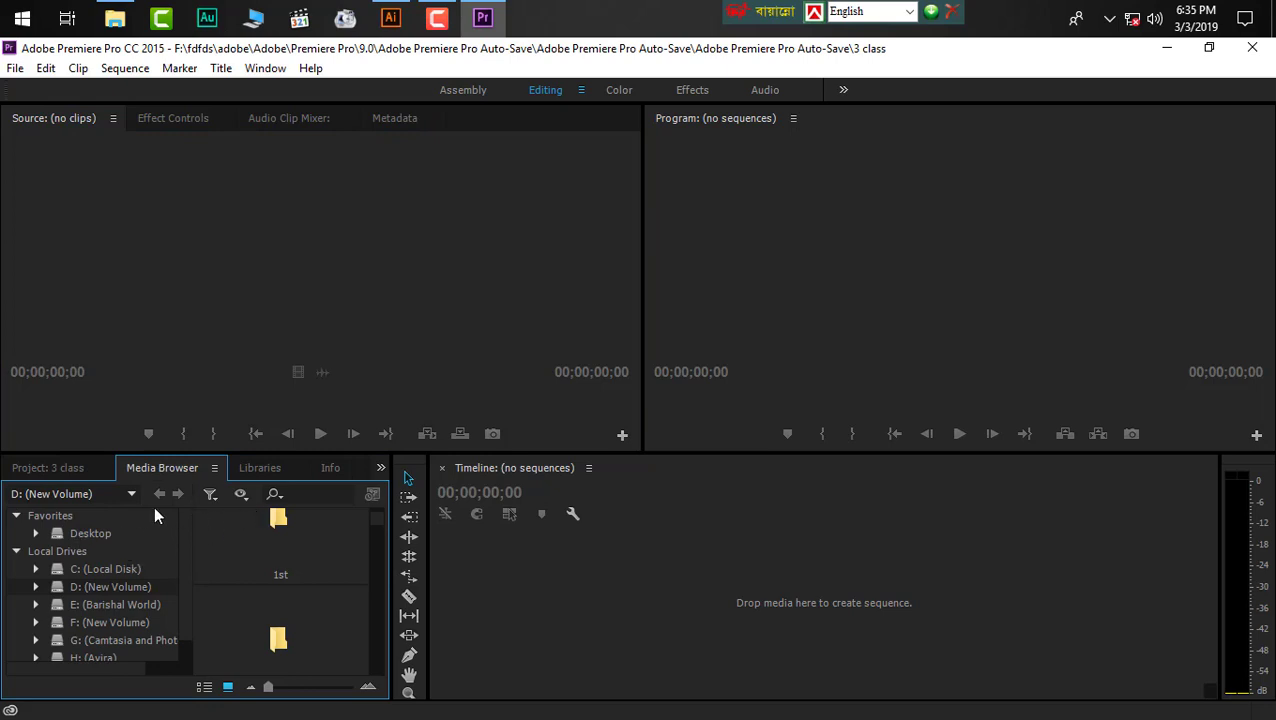
click(44, 468)
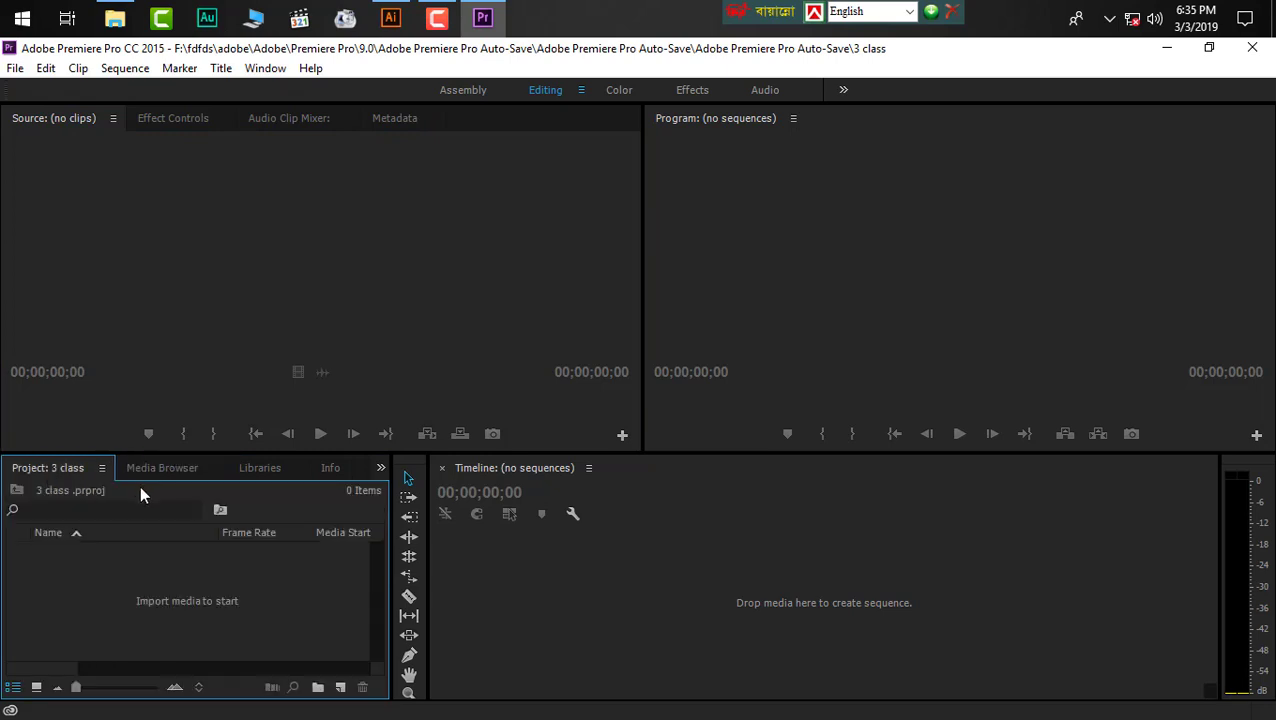
click(145, 470)
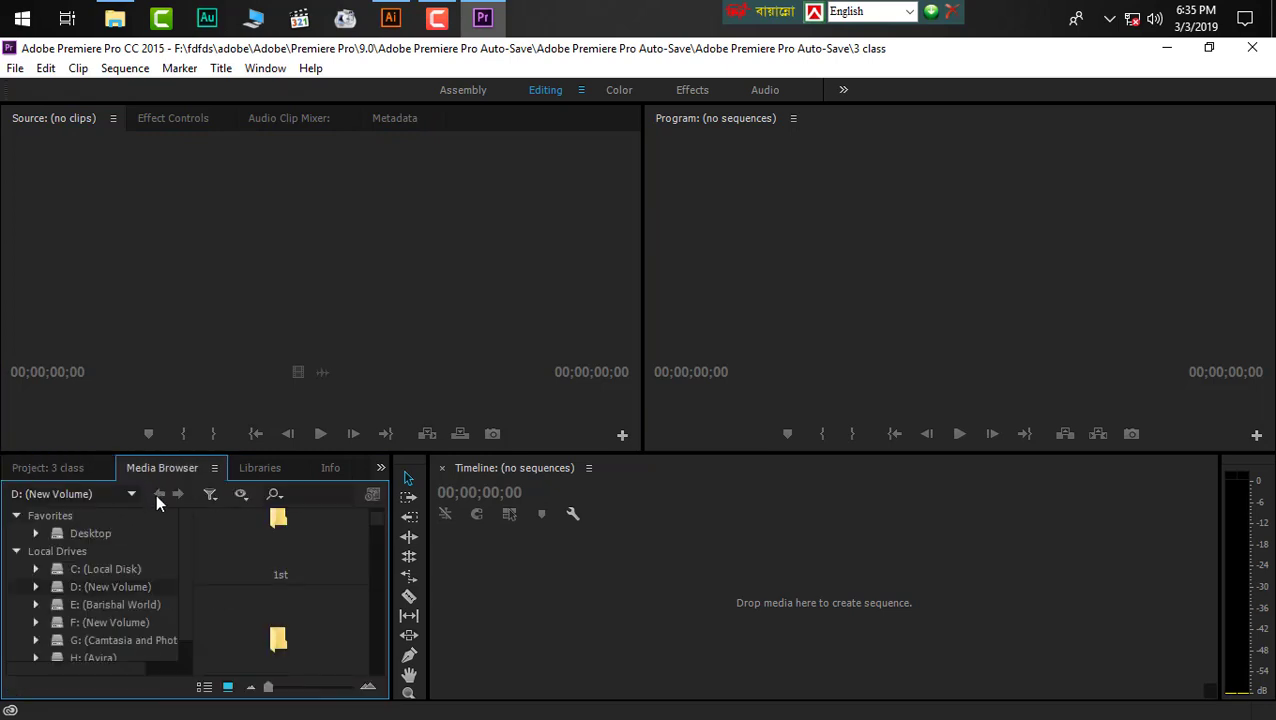
click(78, 530)
scroll(298, 596, down, 1)
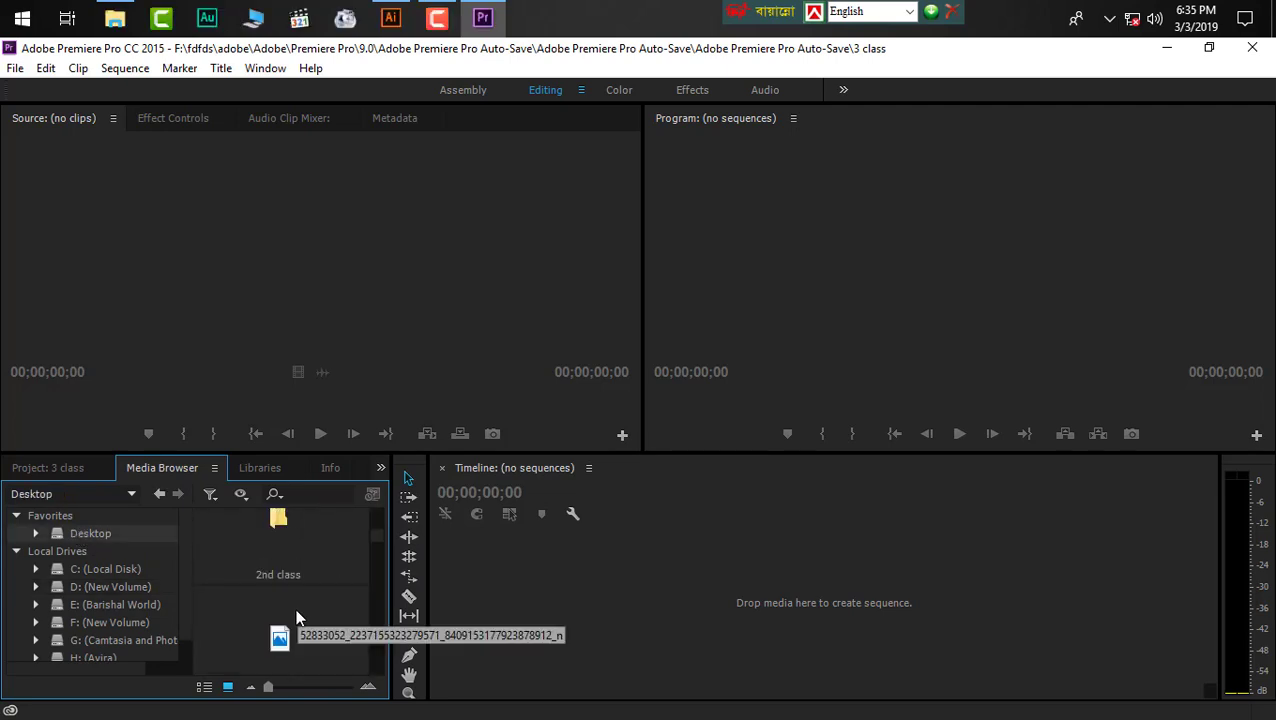
scroll(283, 555, down, 1)
scroll(285, 578, up, 1)
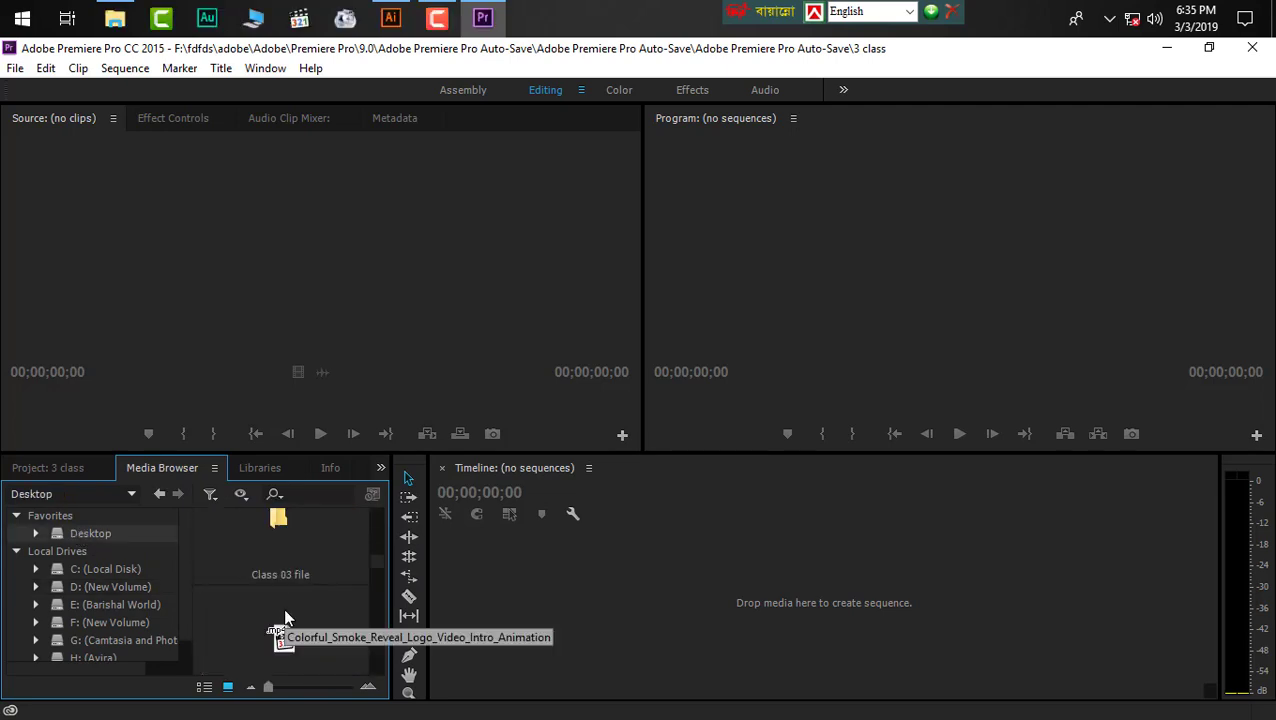
right_click(280, 555)
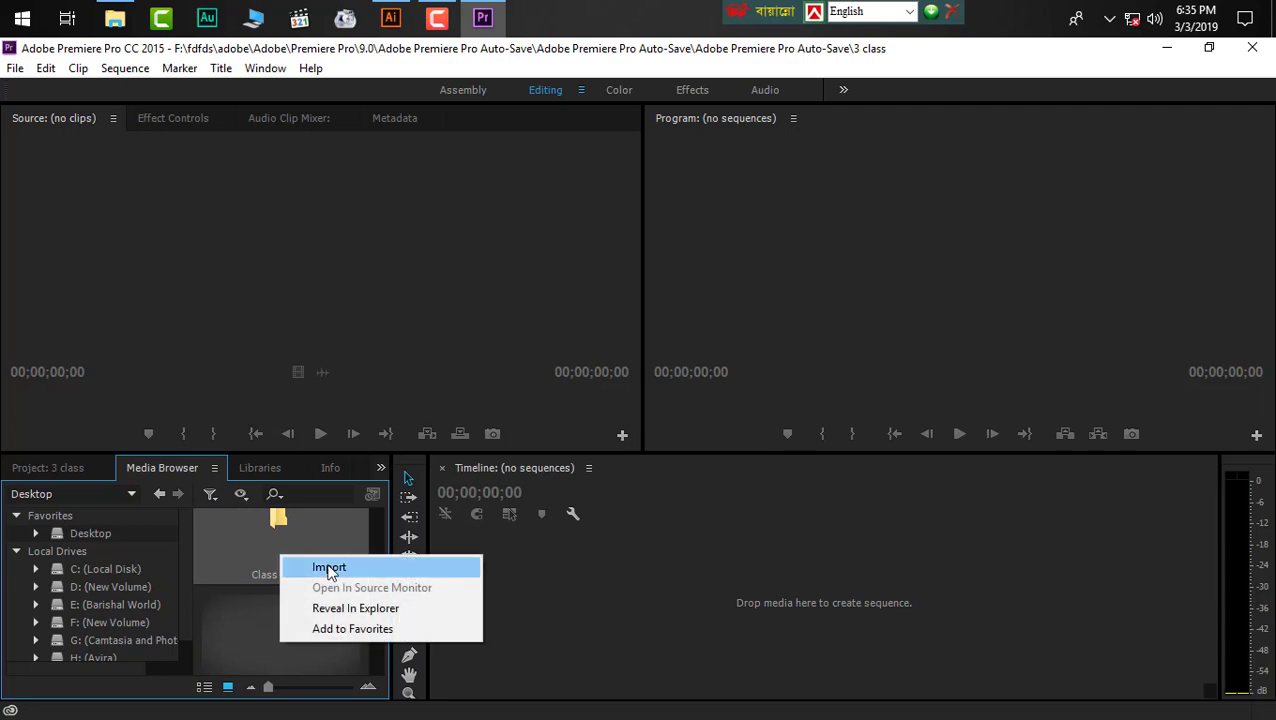
click(326, 564)
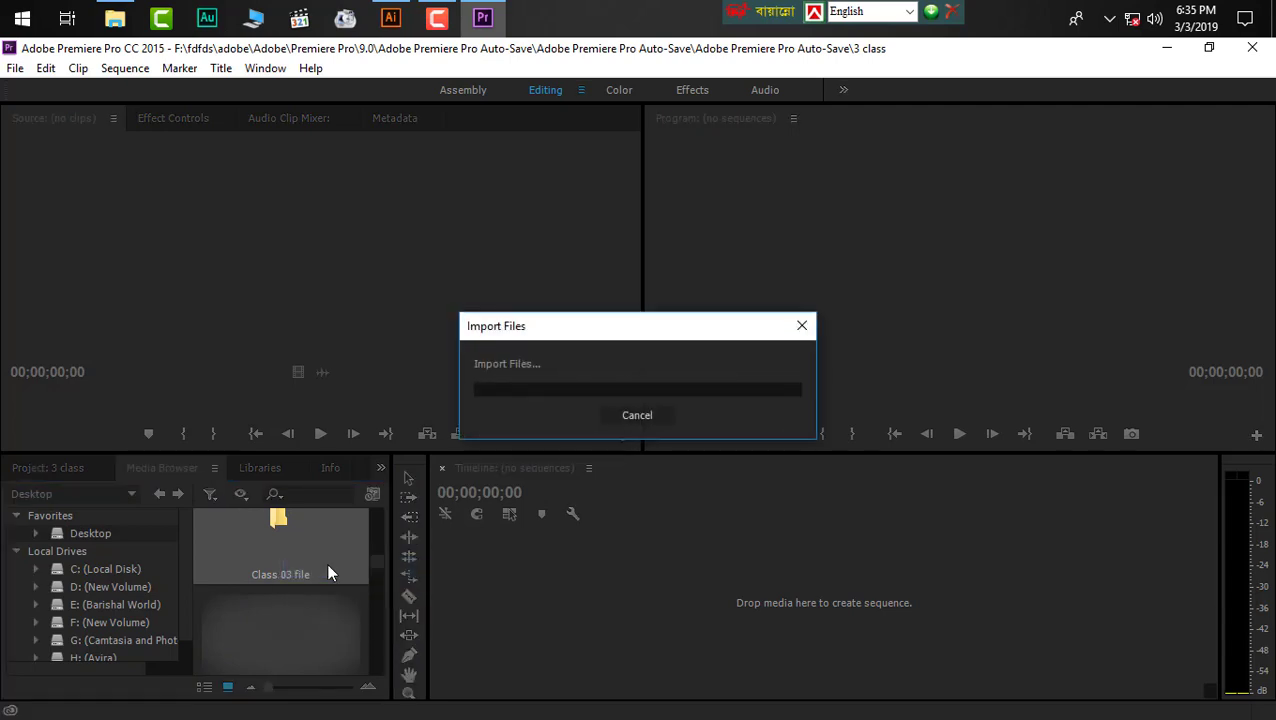
click(57, 467)
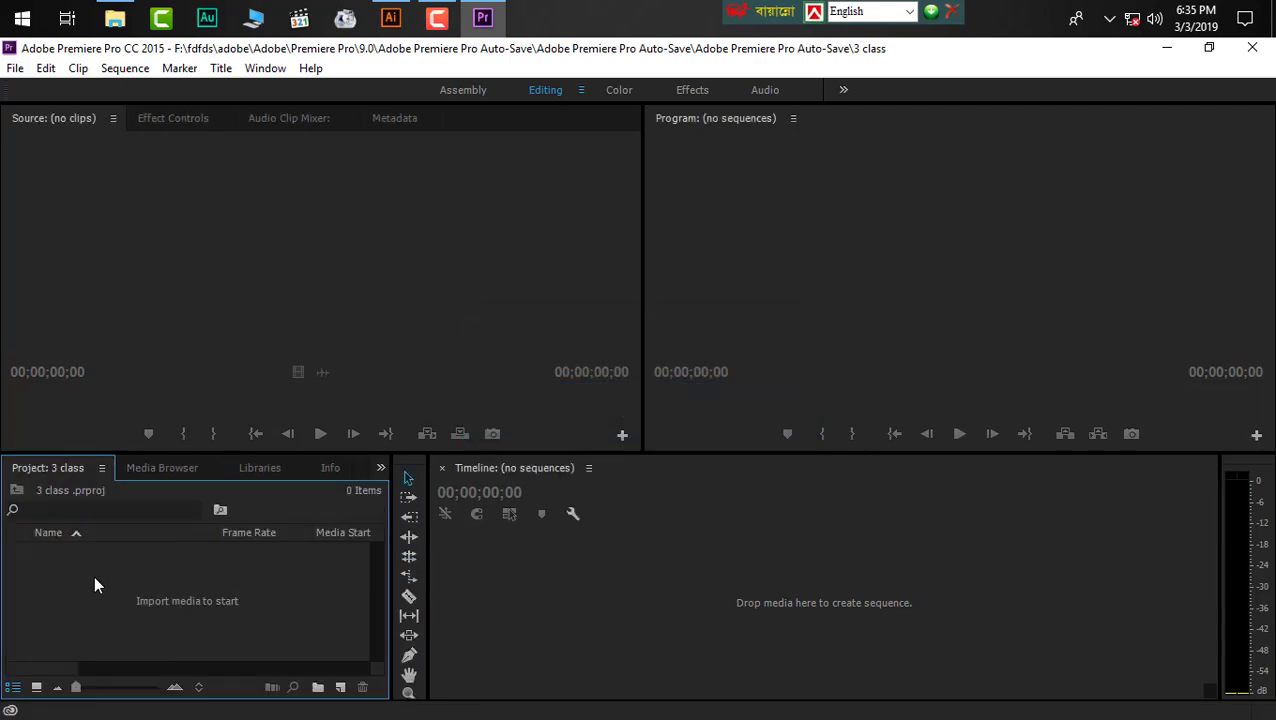
- Try again to import the Class 03 file folder and check the project for the imported media
click(168, 467)
right_click(268, 541)
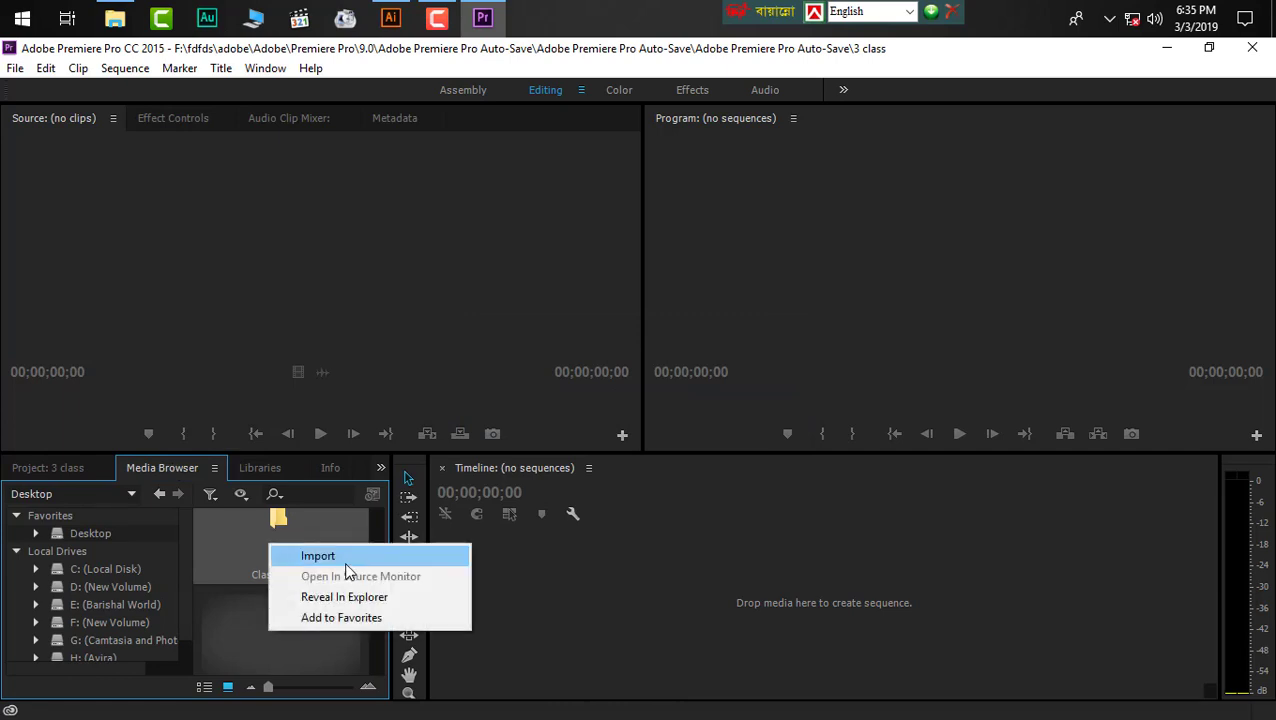
click(340, 556)
click(76, 466)
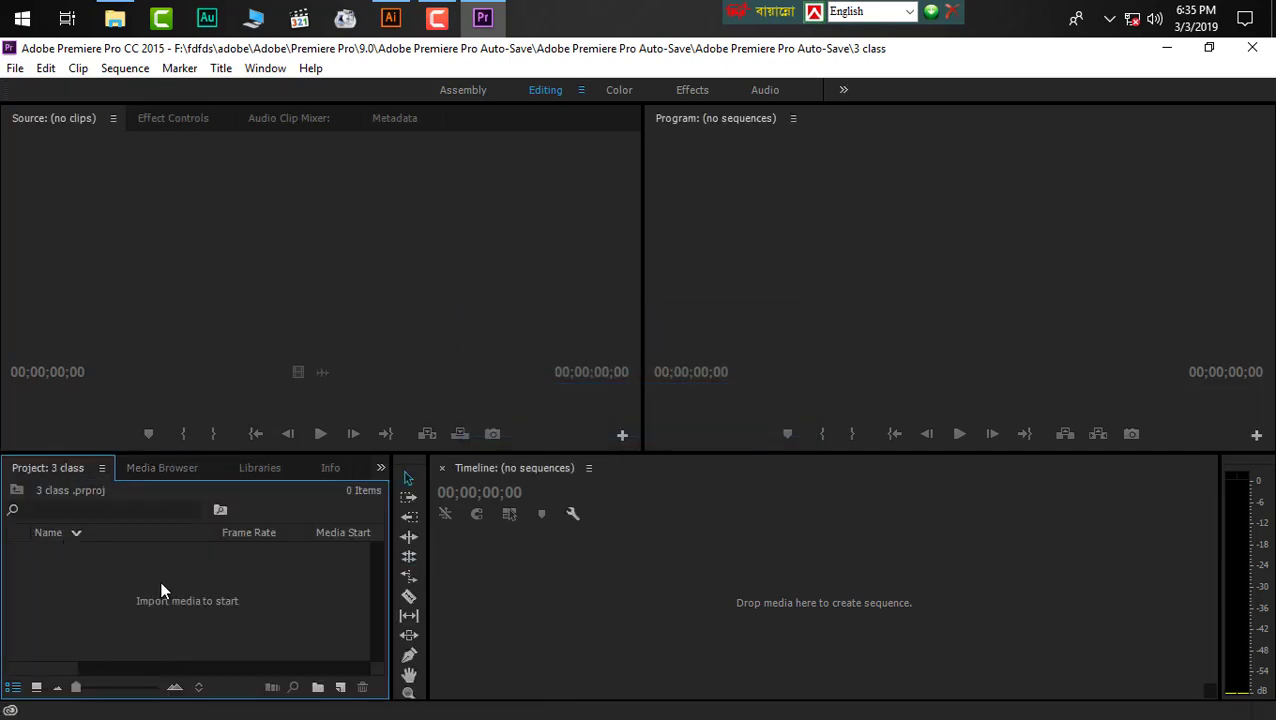
right_click(50, 601)
click(141, 619)
- Enlarge the media browser and examine the contents of the Desktop's Class 03 file folder
click(166, 468)
double_click(166, 468)
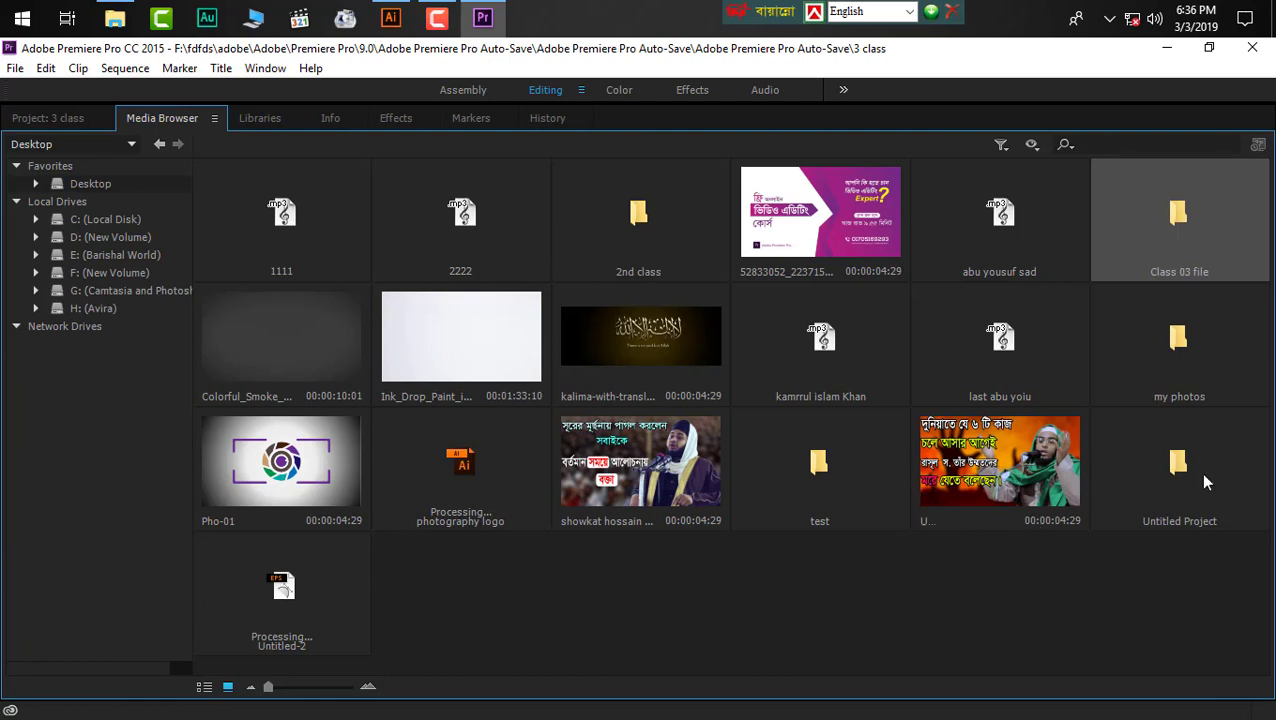
double_click(1174, 256)
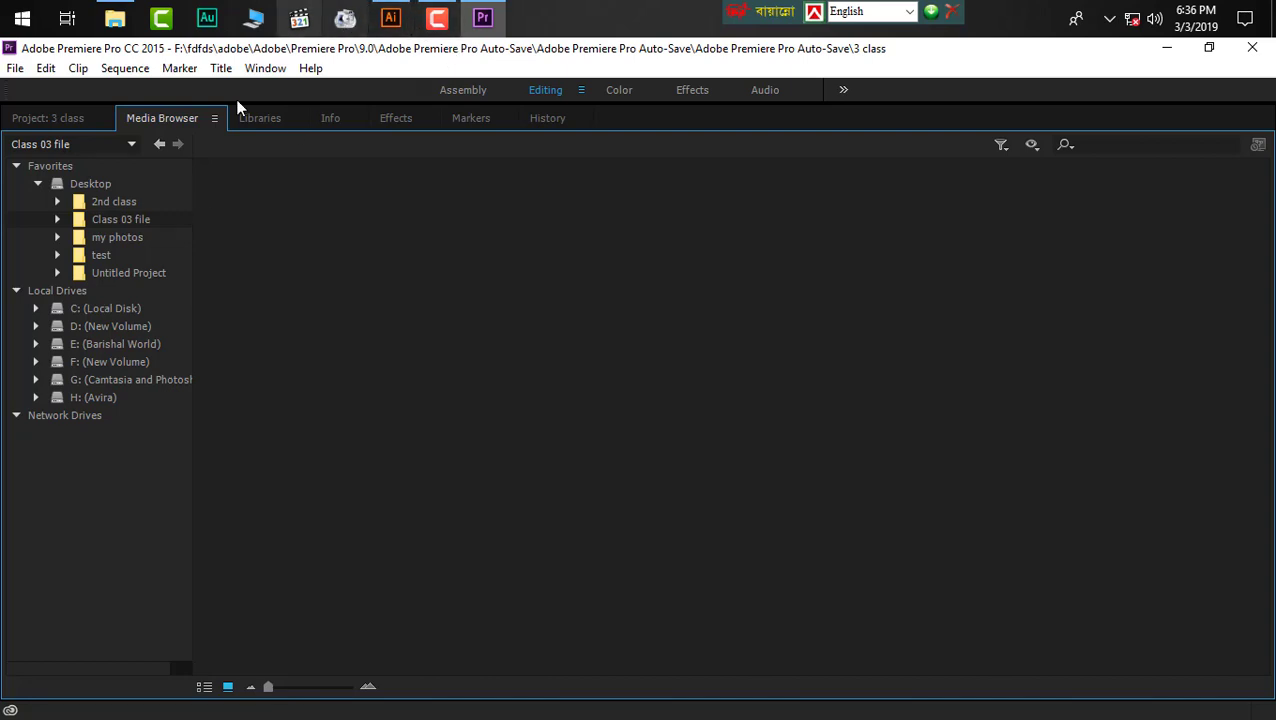
click(58, 220)
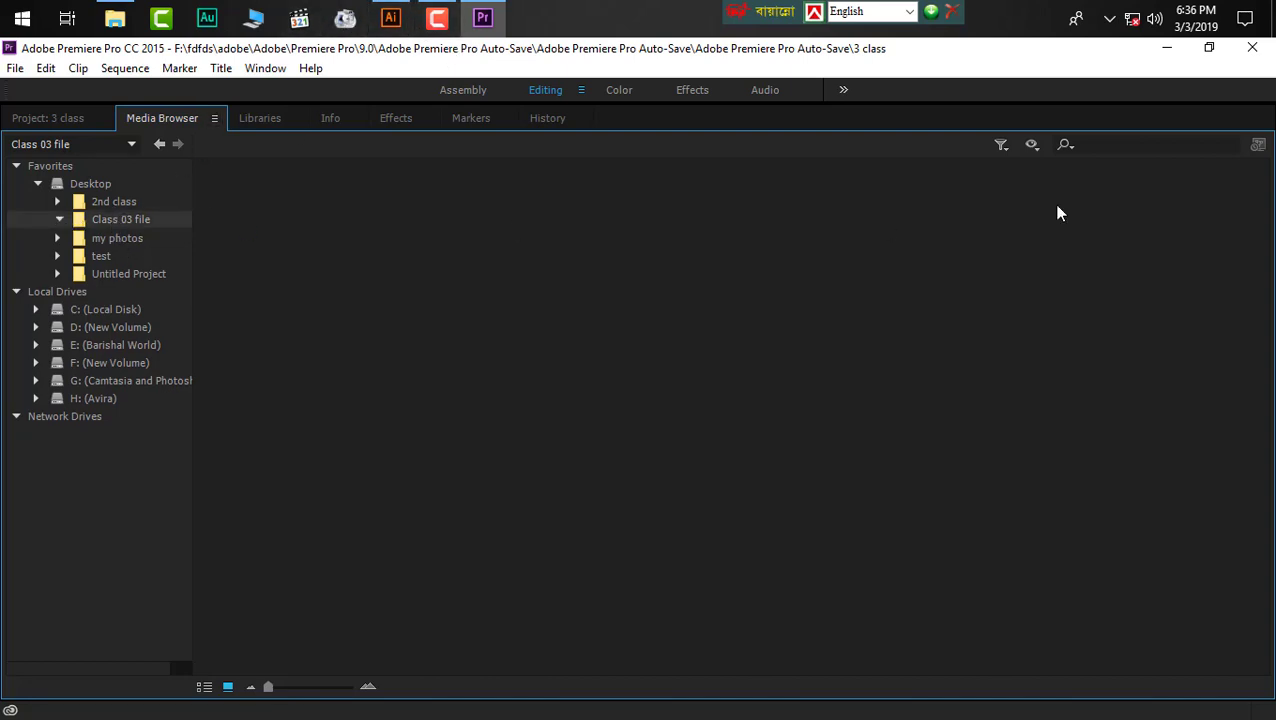
- Switch to the Windows desktop, refresh it, and inspect the Class 03 file folder in File Explorer
click(1166, 48)
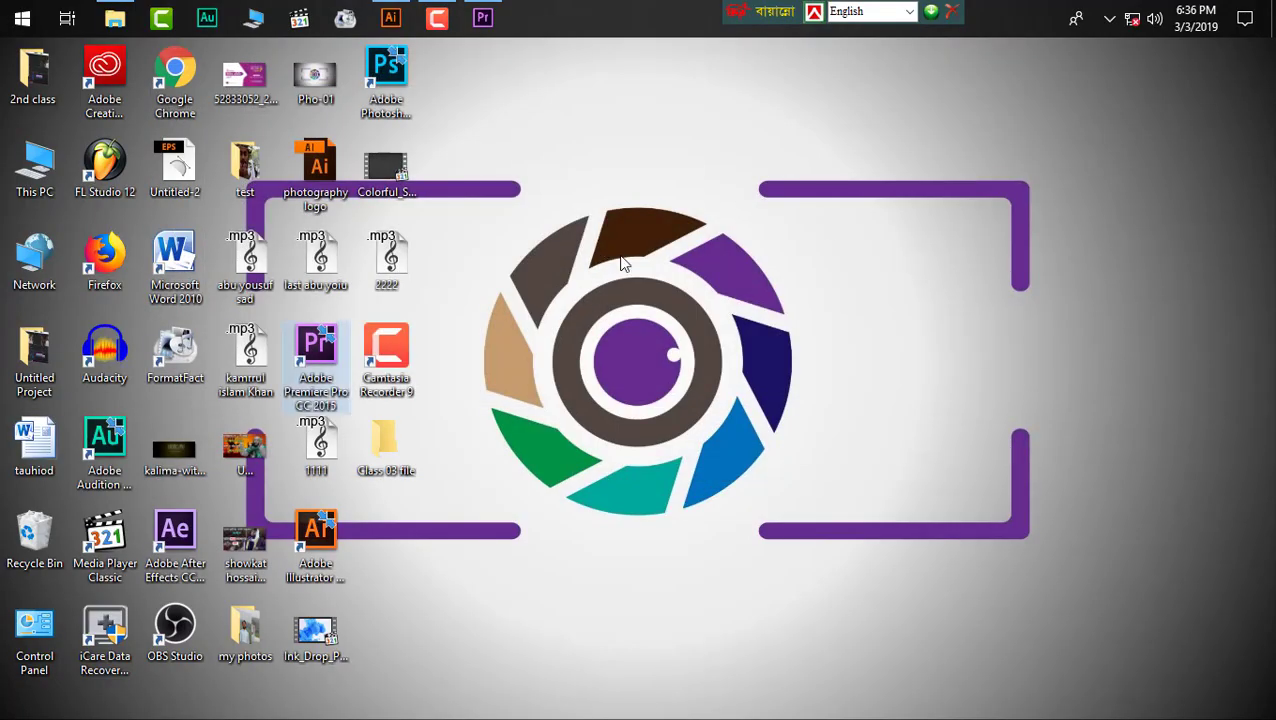
right_click(603, 243)
click(634, 295)
double_click(390, 452)
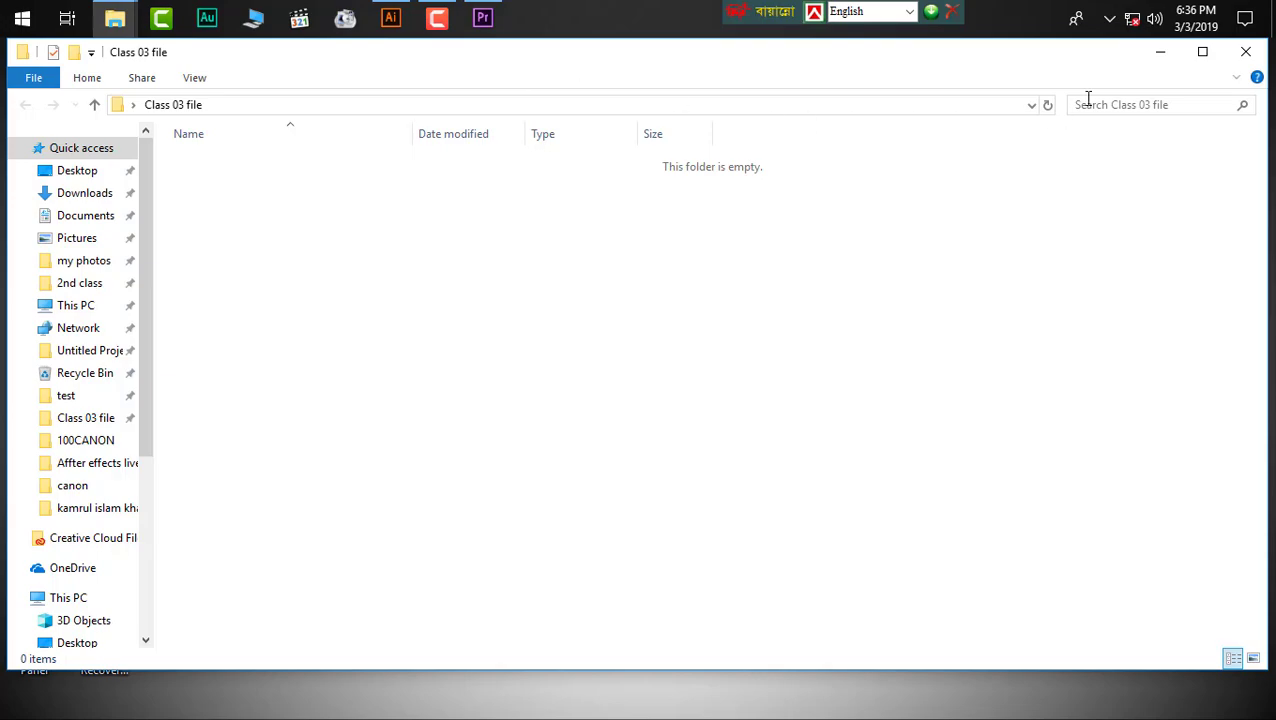
click(1160, 51)
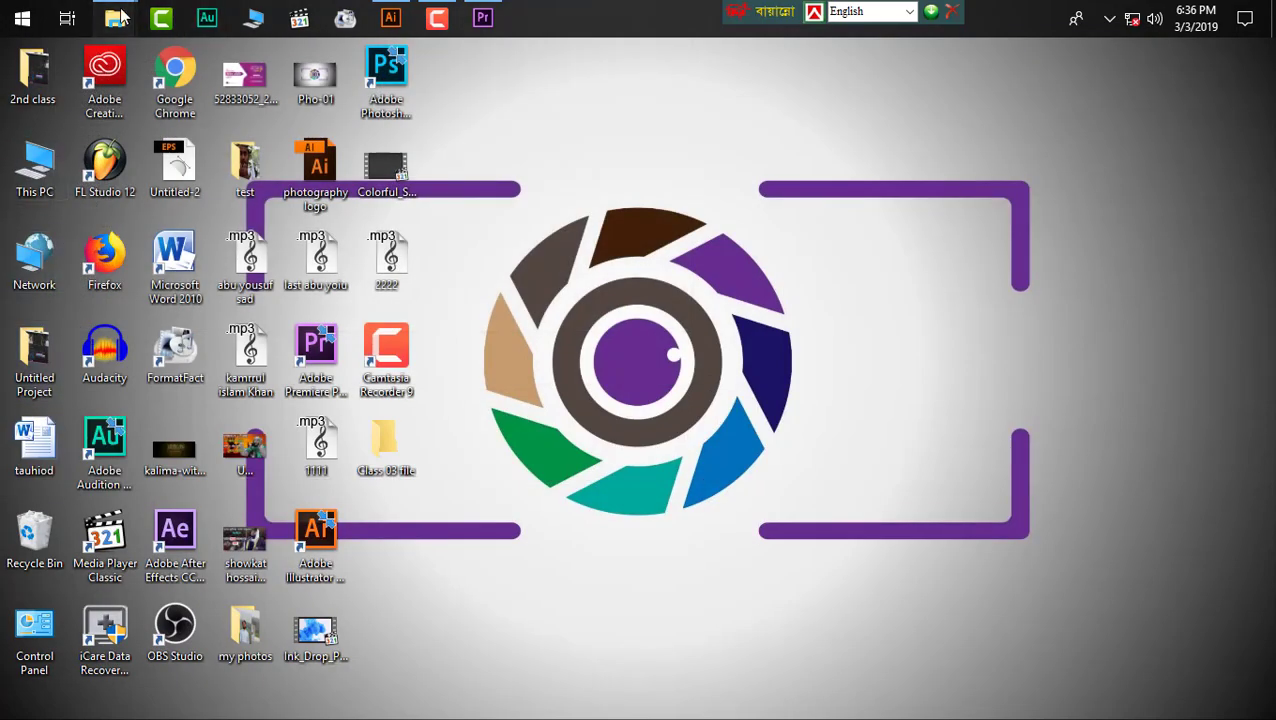
- Copy the nine selected MVI video clips from the 100CANON folder into the desktop's Class 03 file folder
mouse_move(114, 17)
click(128, 134)
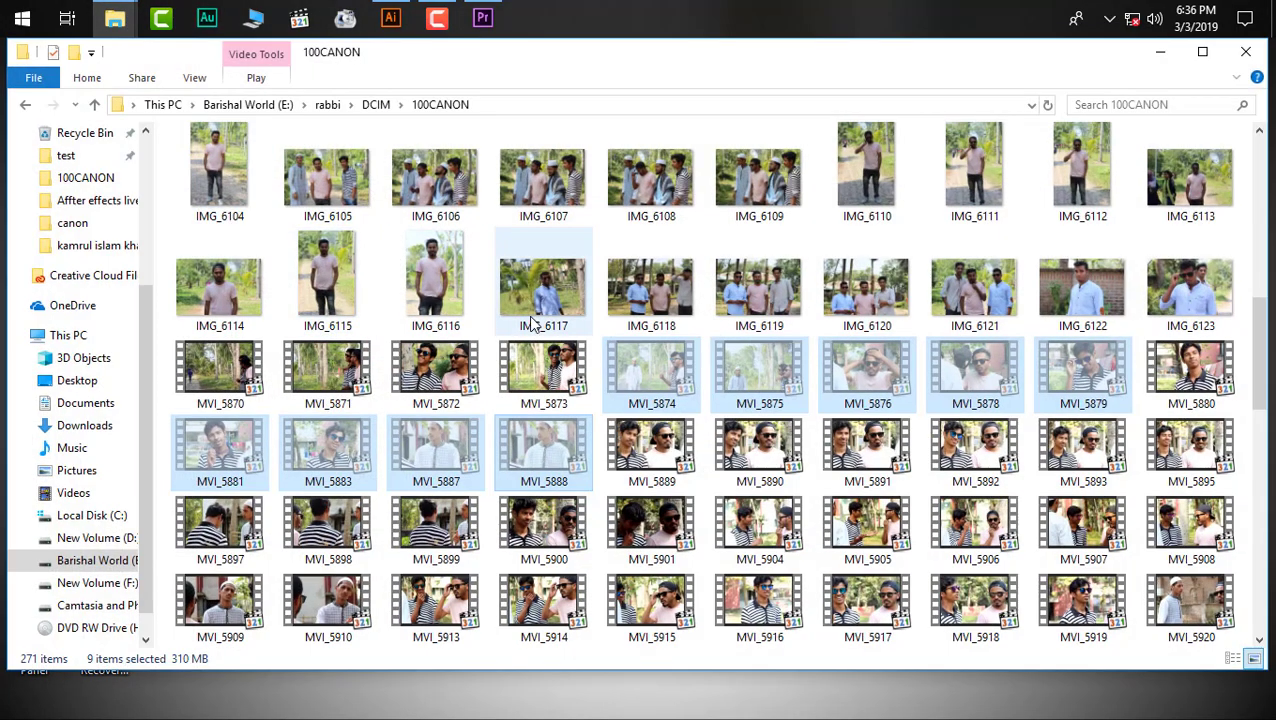
right_click(612, 382)
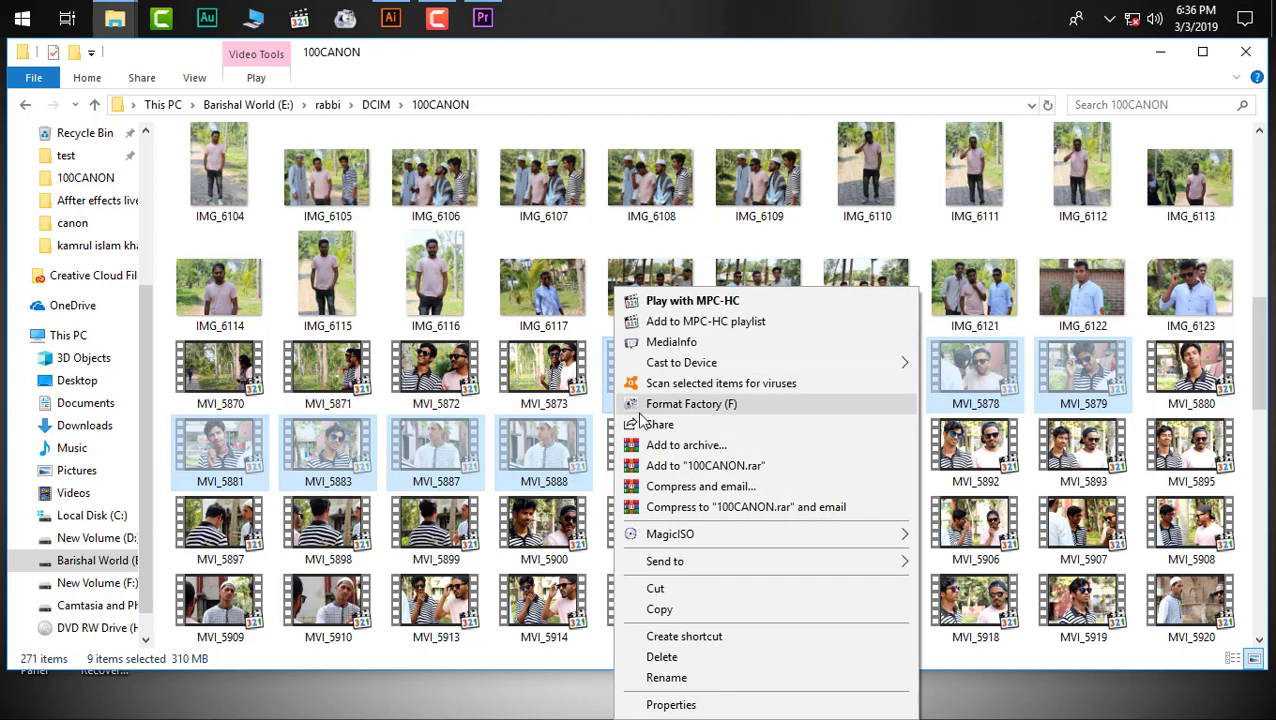
click(669, 609)
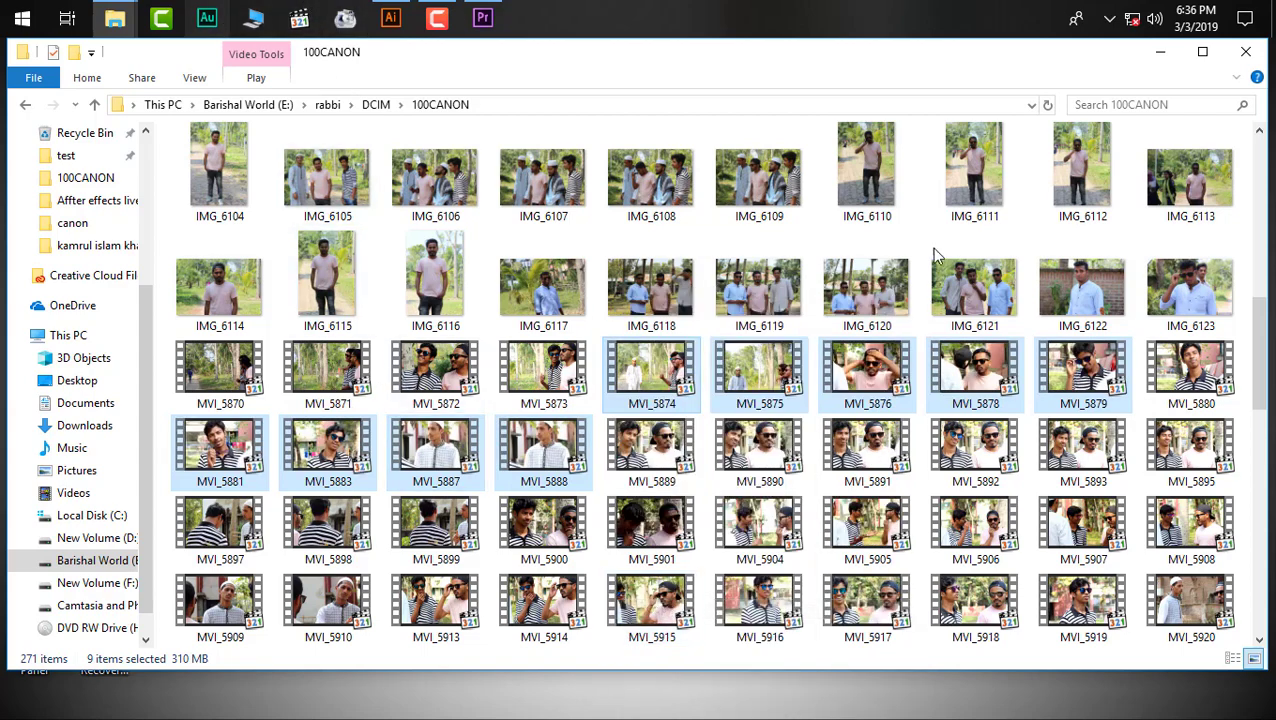
click(1158, 52)
double_click(385, 440)
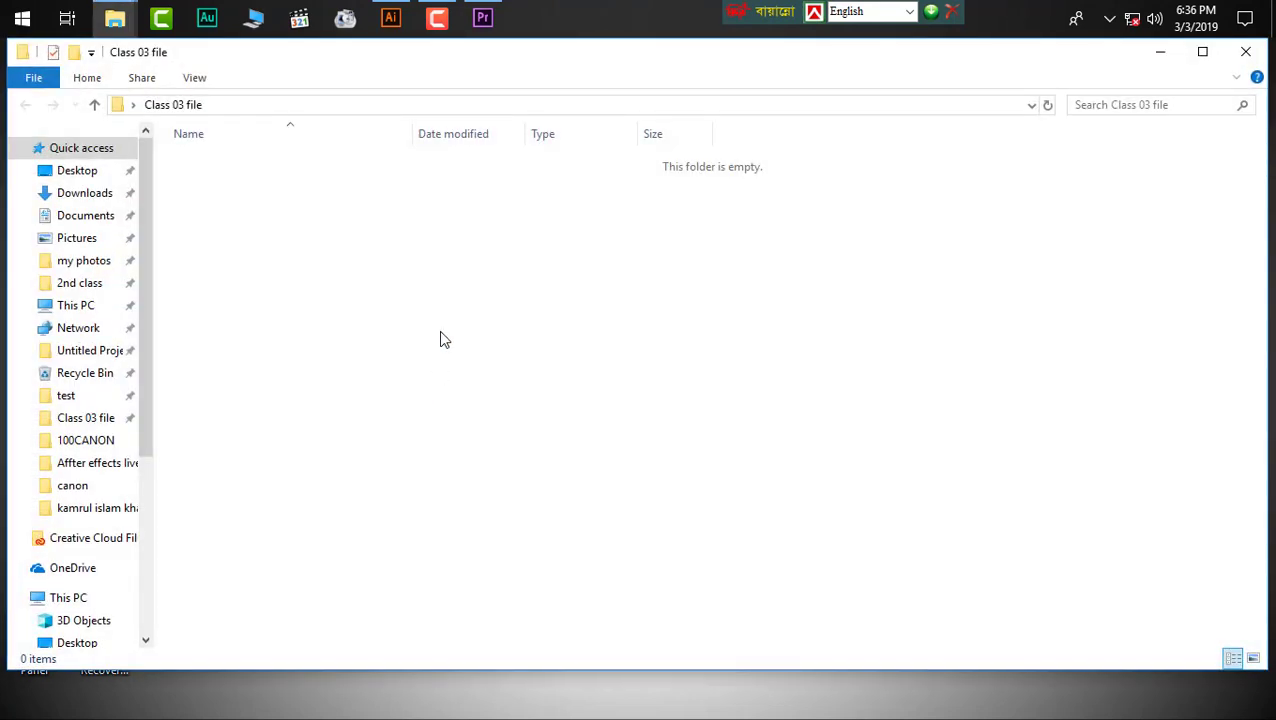
right_click(440, 331)
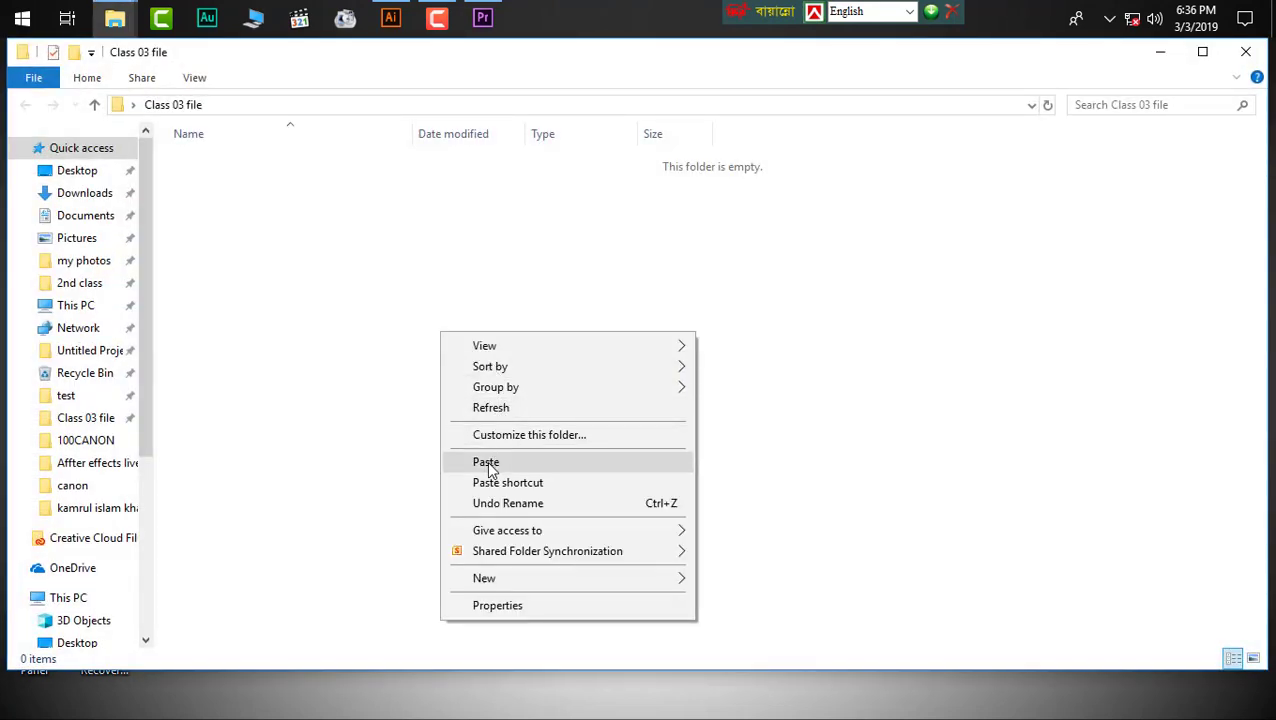
click(480, 464)
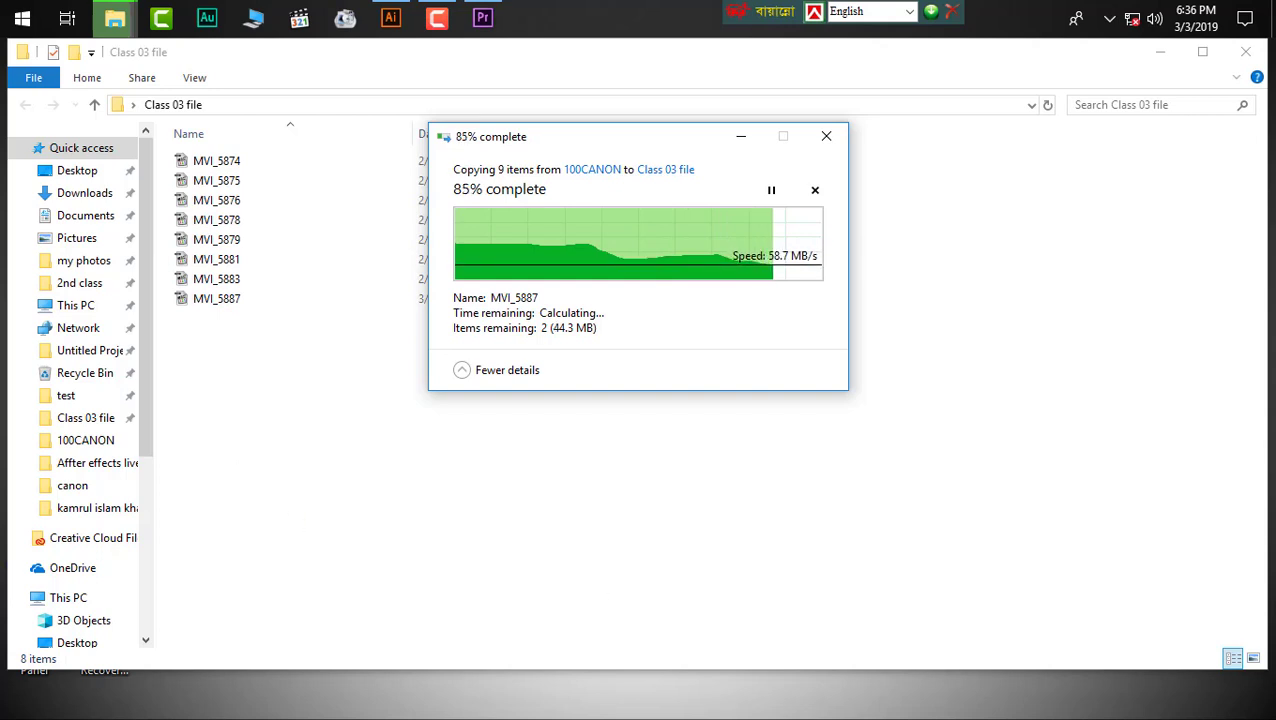
- Display the clips in the Class 03 file folder as large thumbnails, refresh the view, and close the folder window
click(1253, 658)
right_click(491, 458)
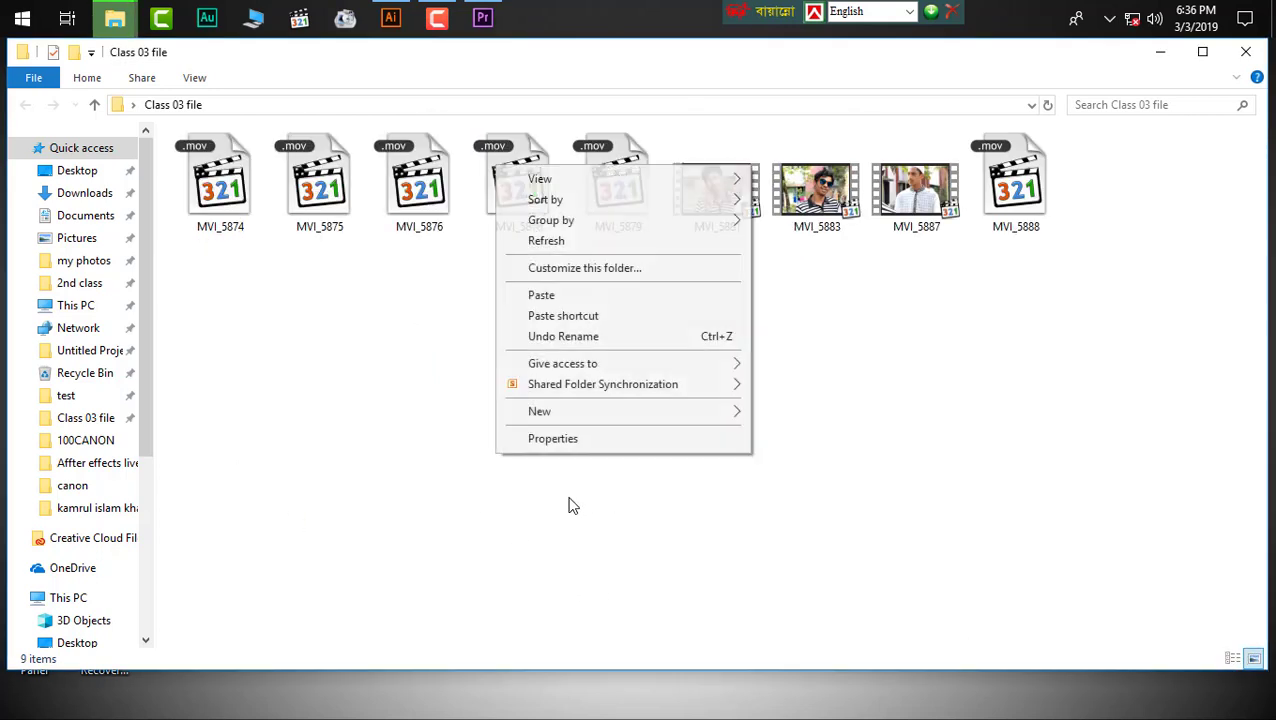
key(ctrl+a)
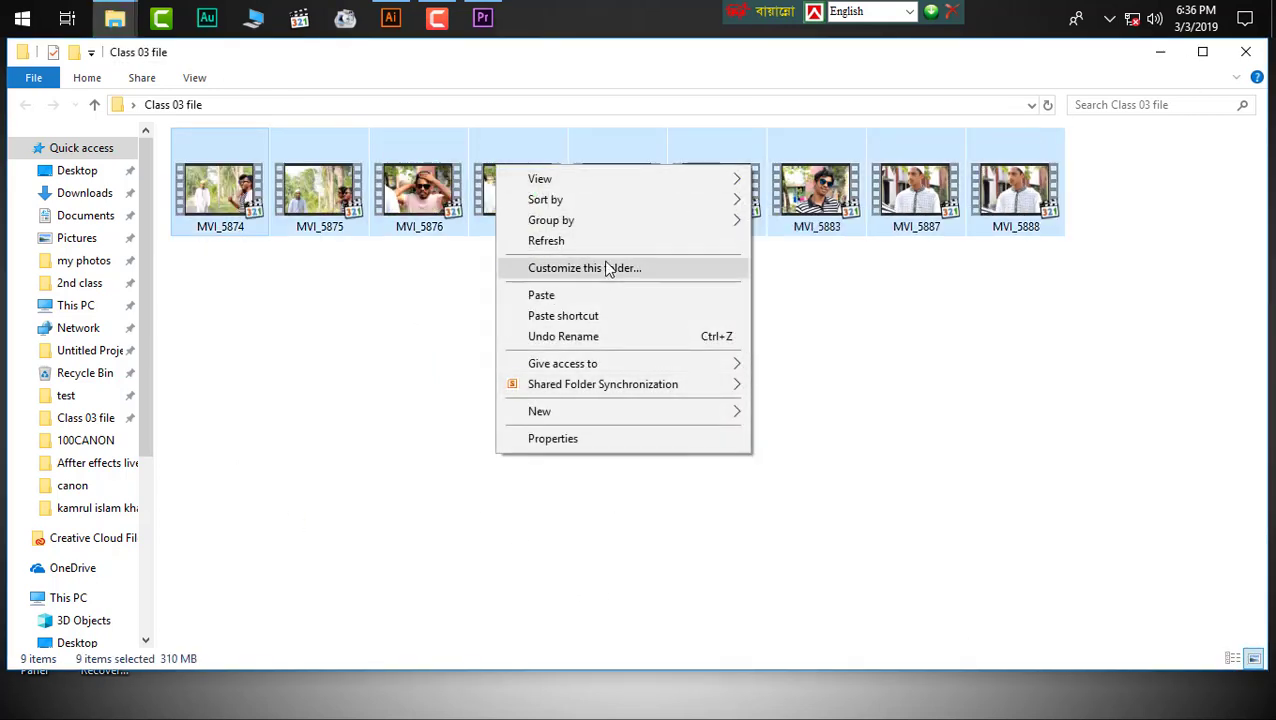
click(600, 241)
click(1094, 208)
click(1246, 59)
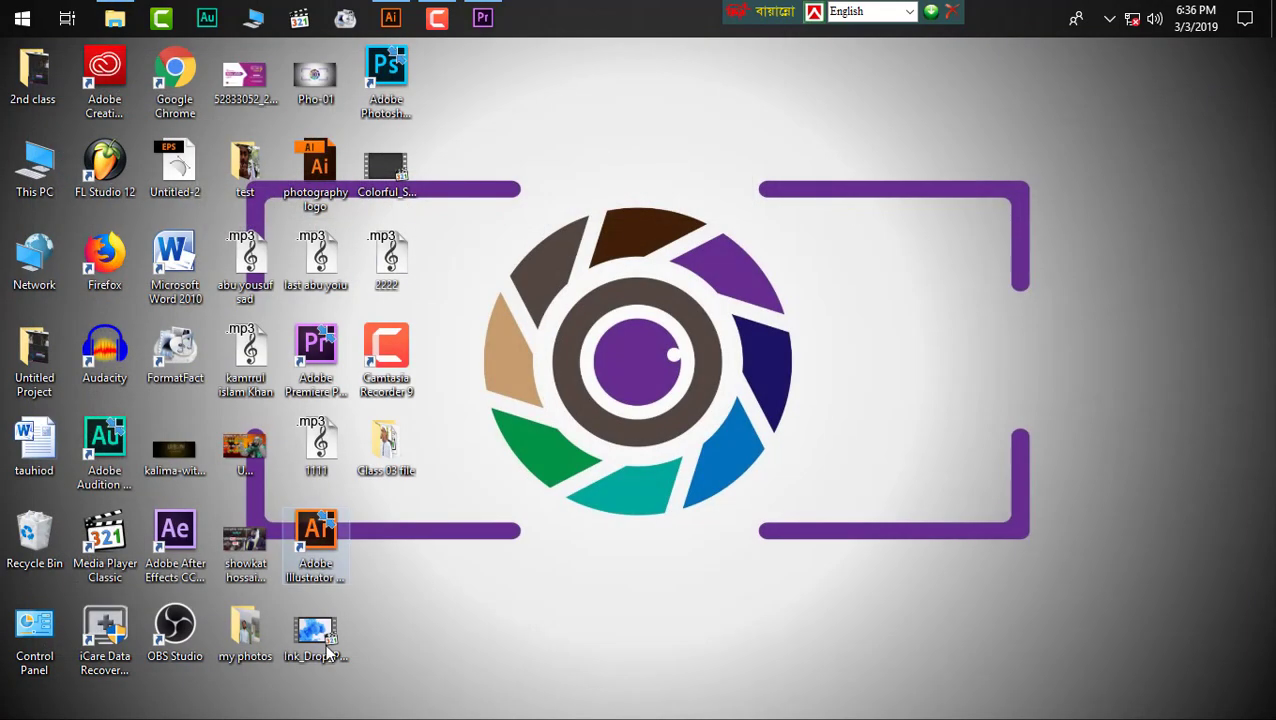
- Switch back to Premiere Pro, show the project's media list, and restore the normal multi-panel layout
click(481, 18)
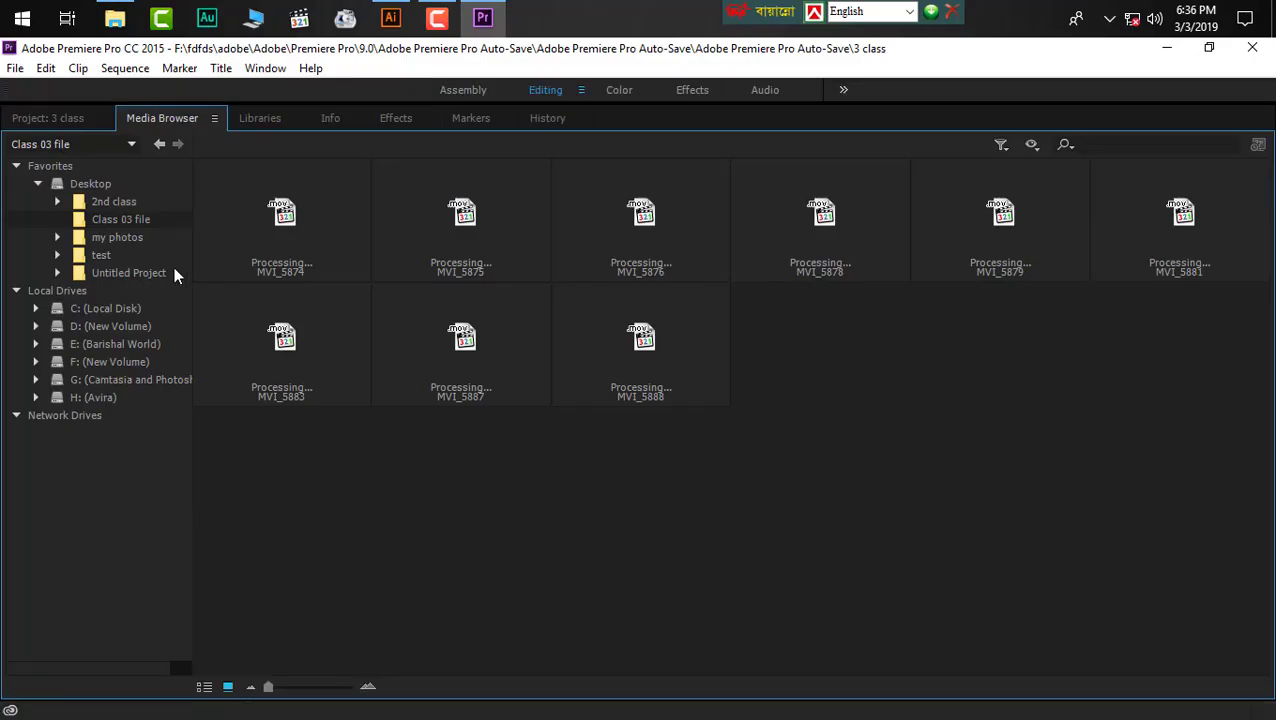
click(57, 118)
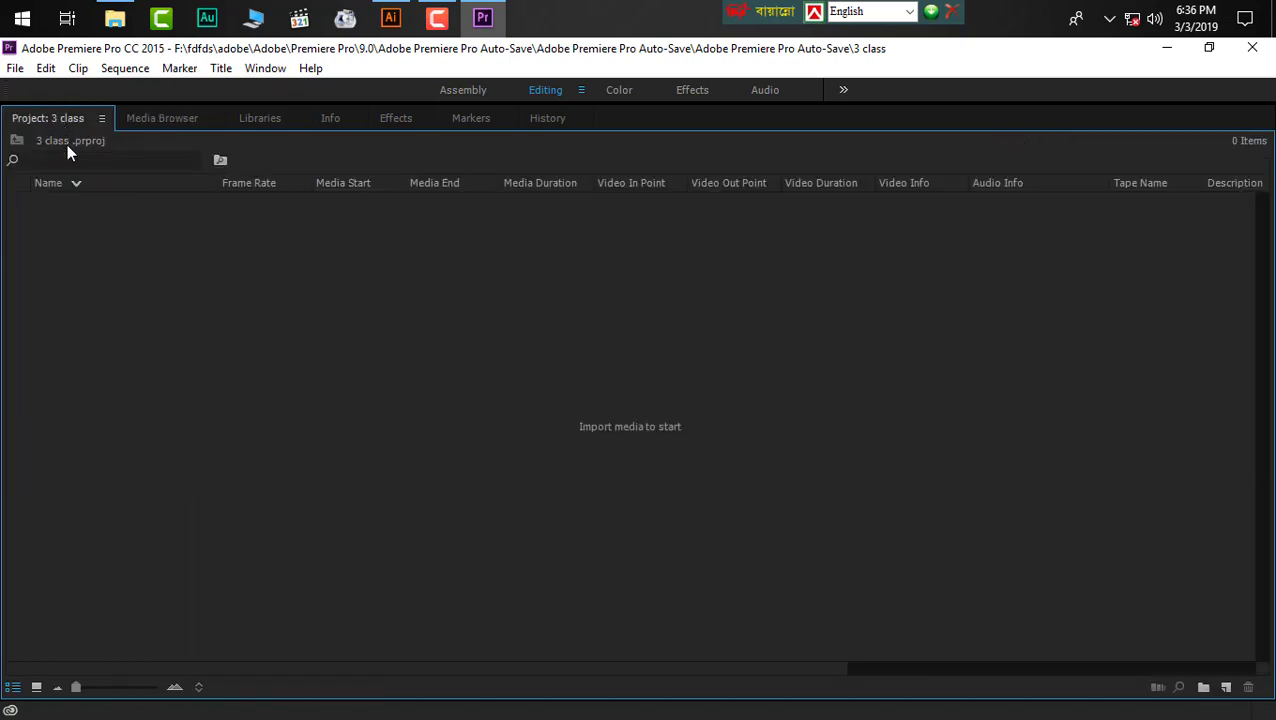
key(grave)
key(grave)
key(grave)
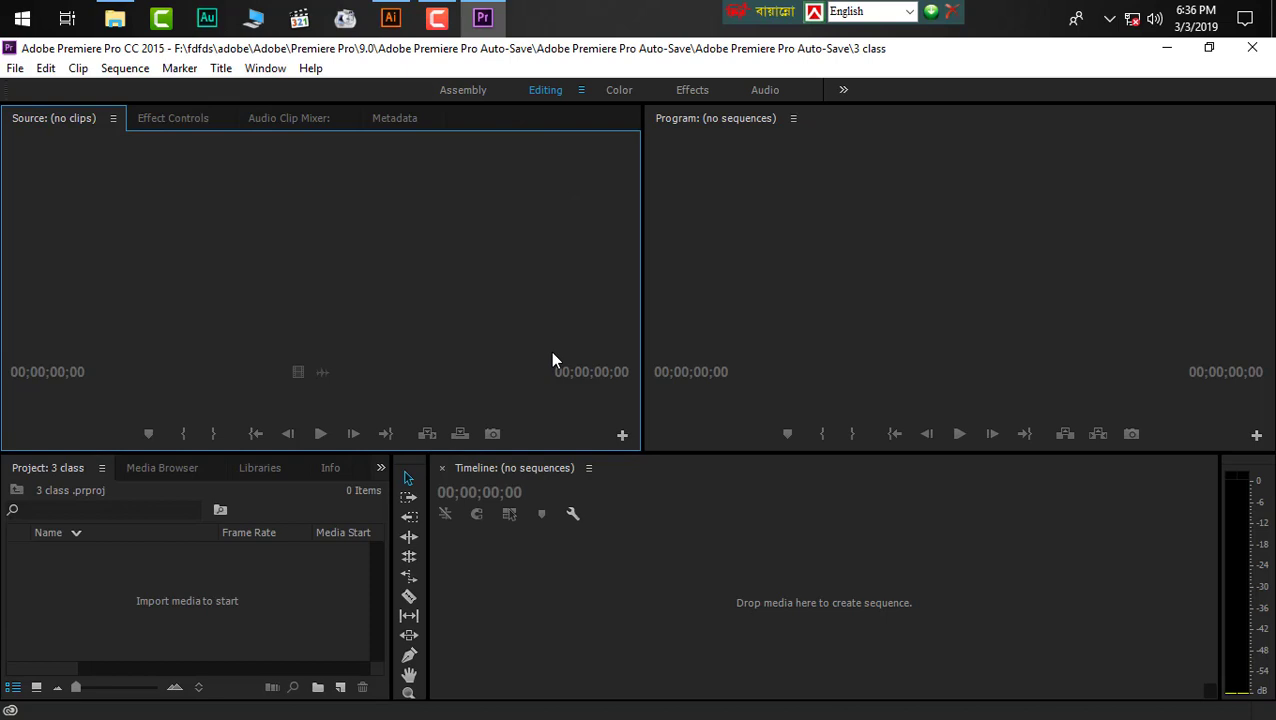
- Browse to the Desktop location in the enlarged Media Browser and import the Class 03 file folder into the project
click(167, 577)
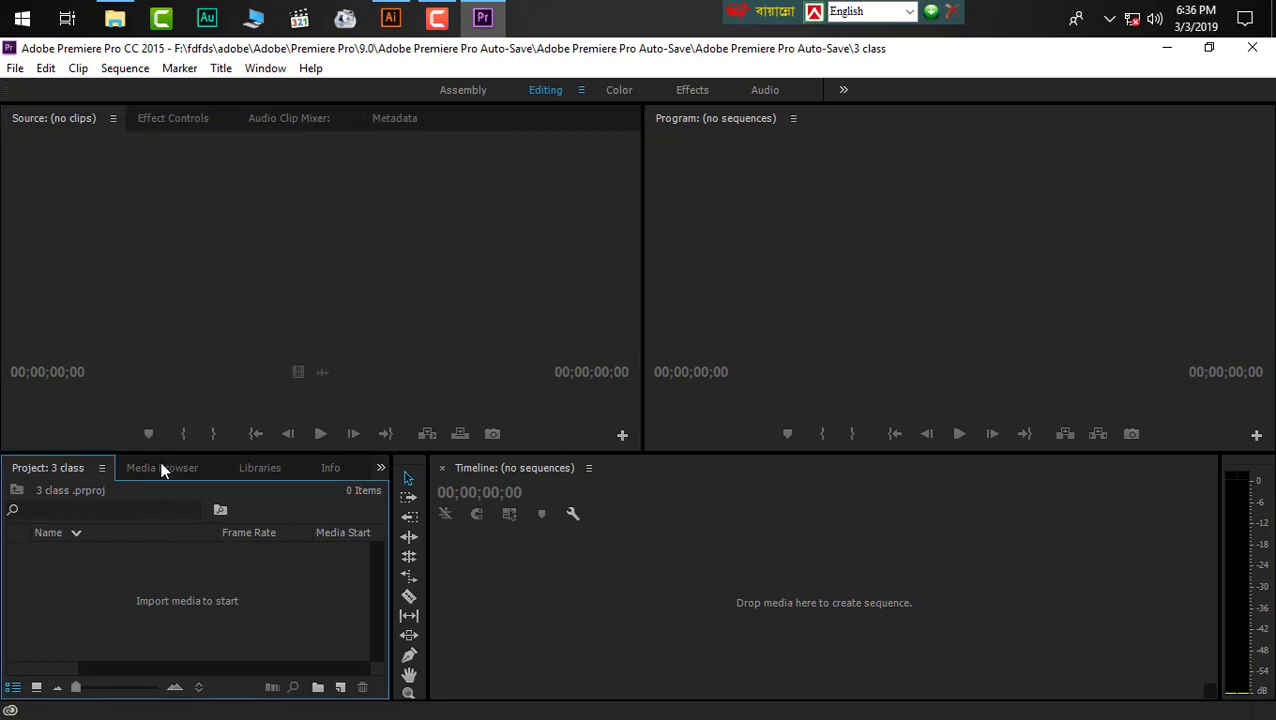
click(163, 470)
key(grave)
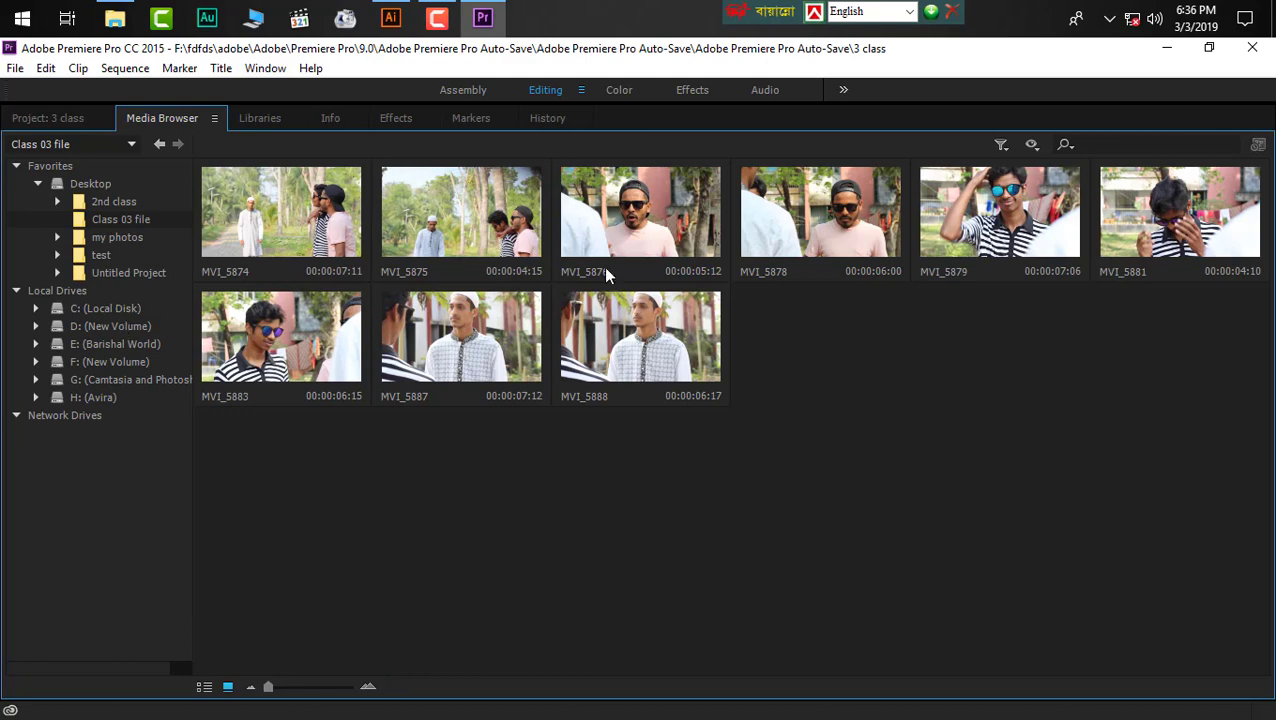
click(85, 185)
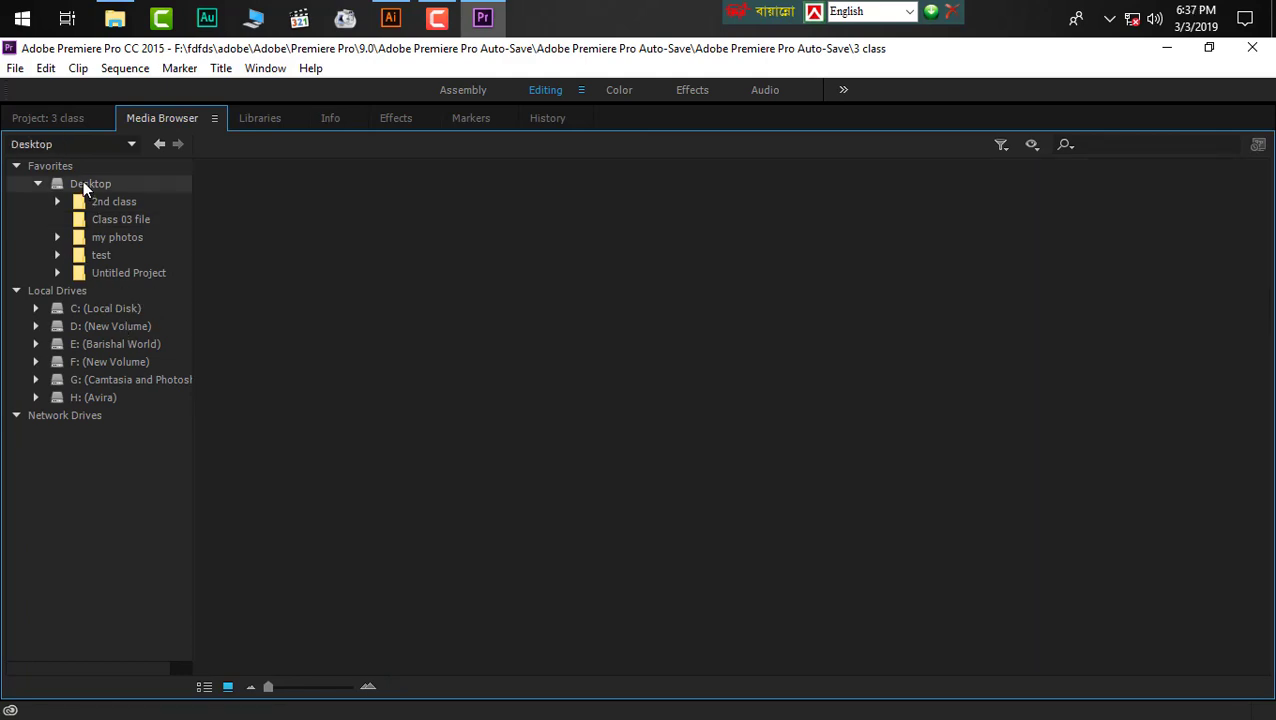
right_click(1189, 263)
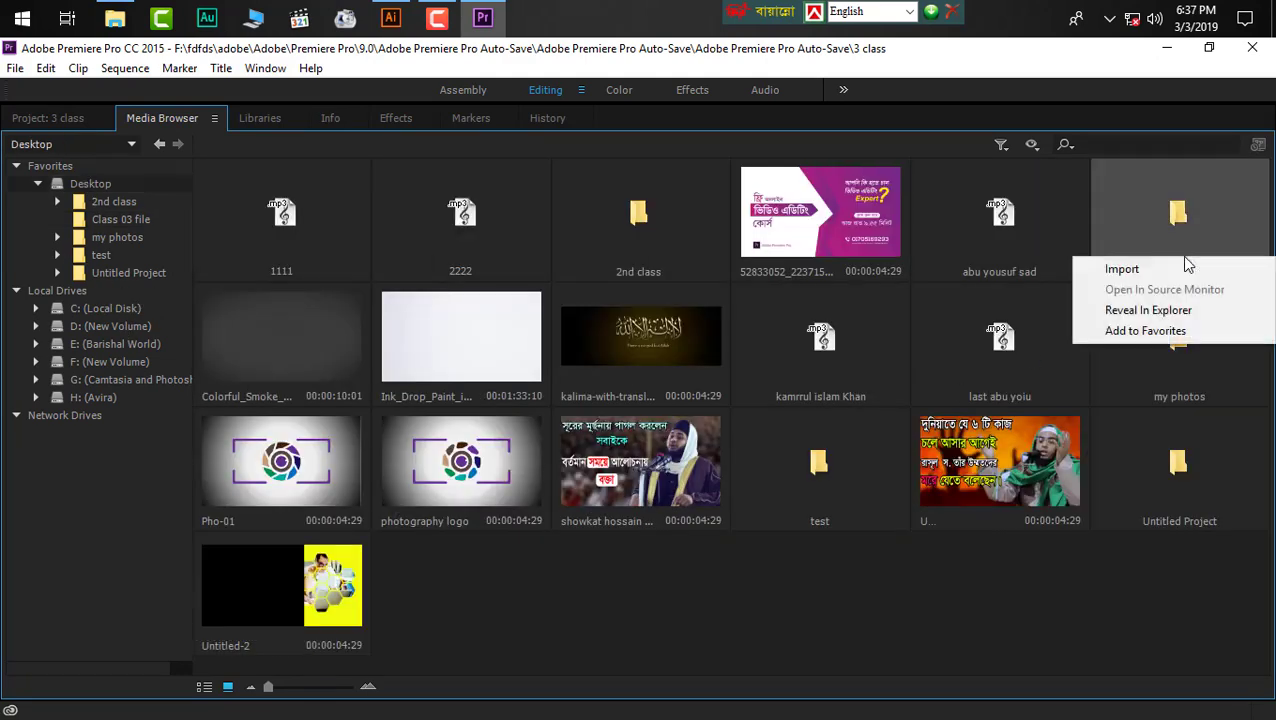
click(1108, 265)
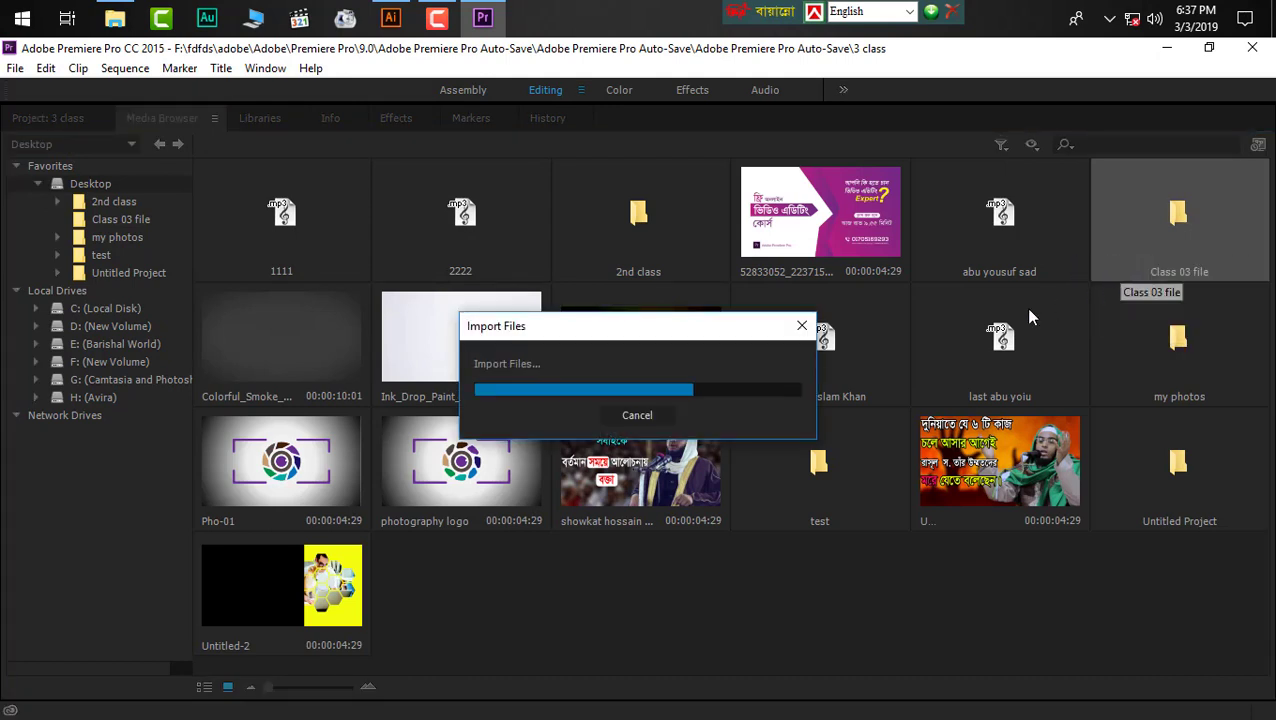
- Show the project's media list in the normal multi-panel layout and expand the Class 03 file bin to review its clips
click(30, 118)
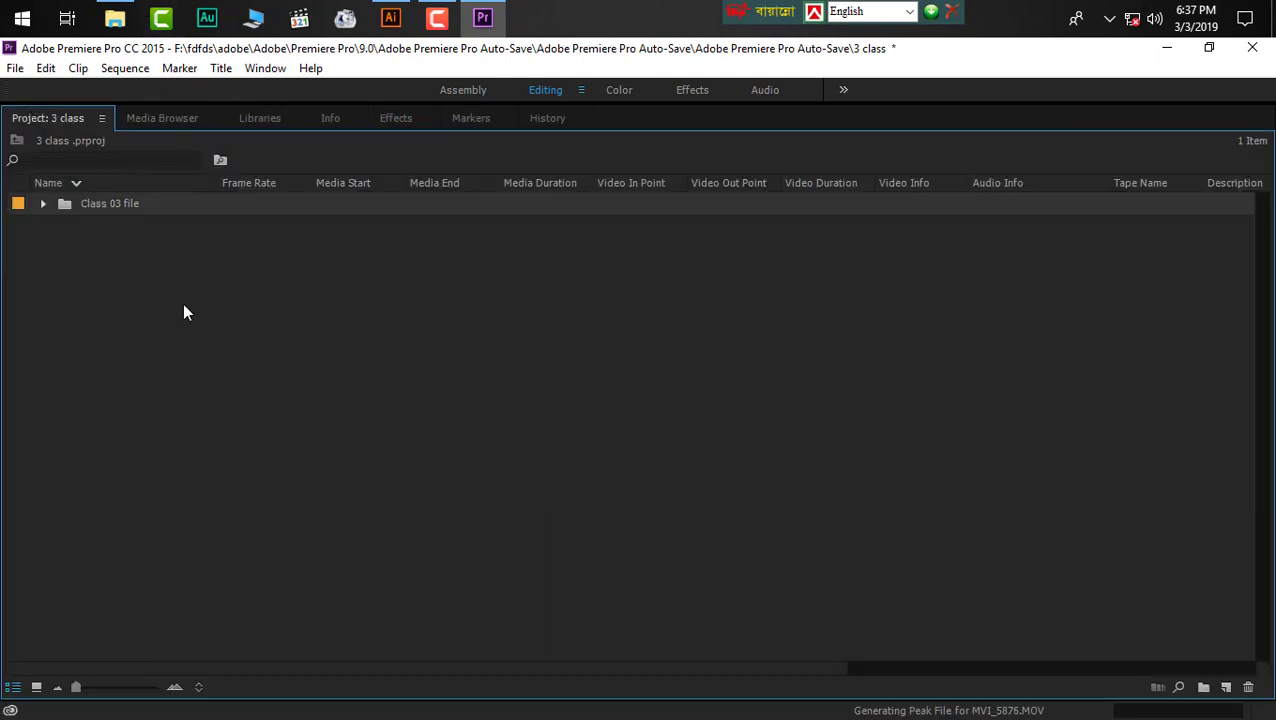
key(grave)
click(45, 553)
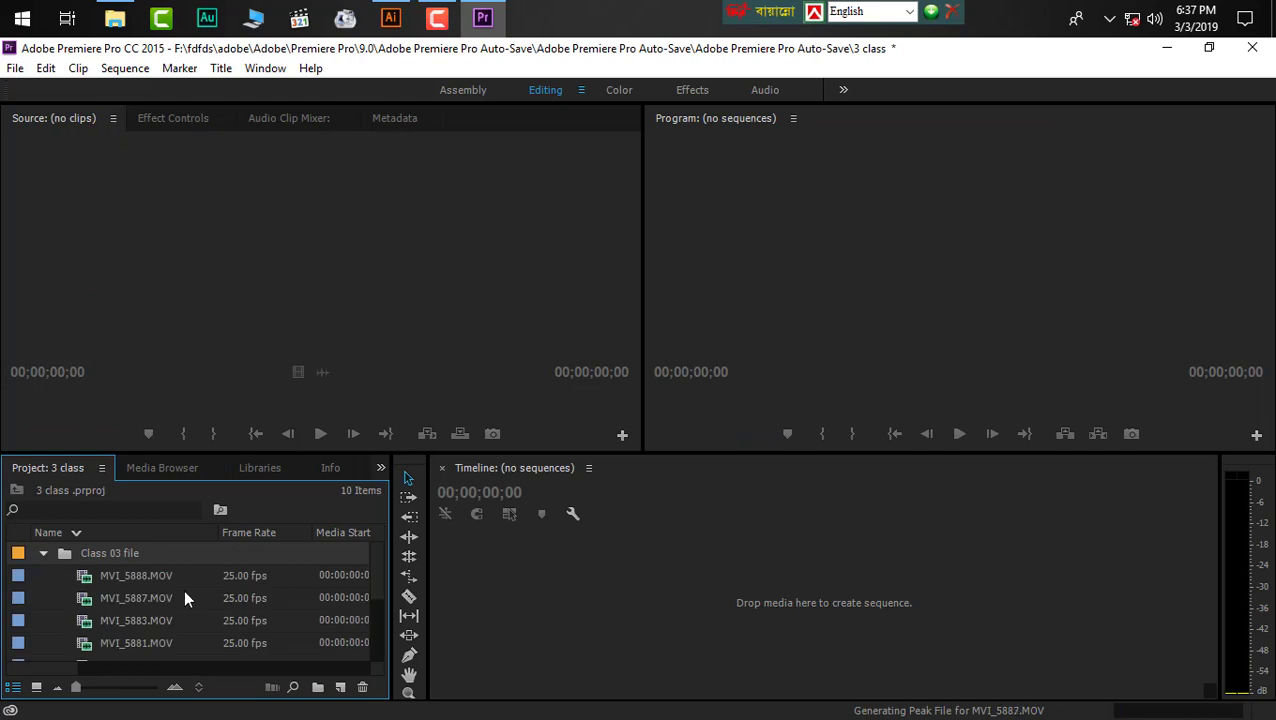
scroll(133, 572, down, 4)
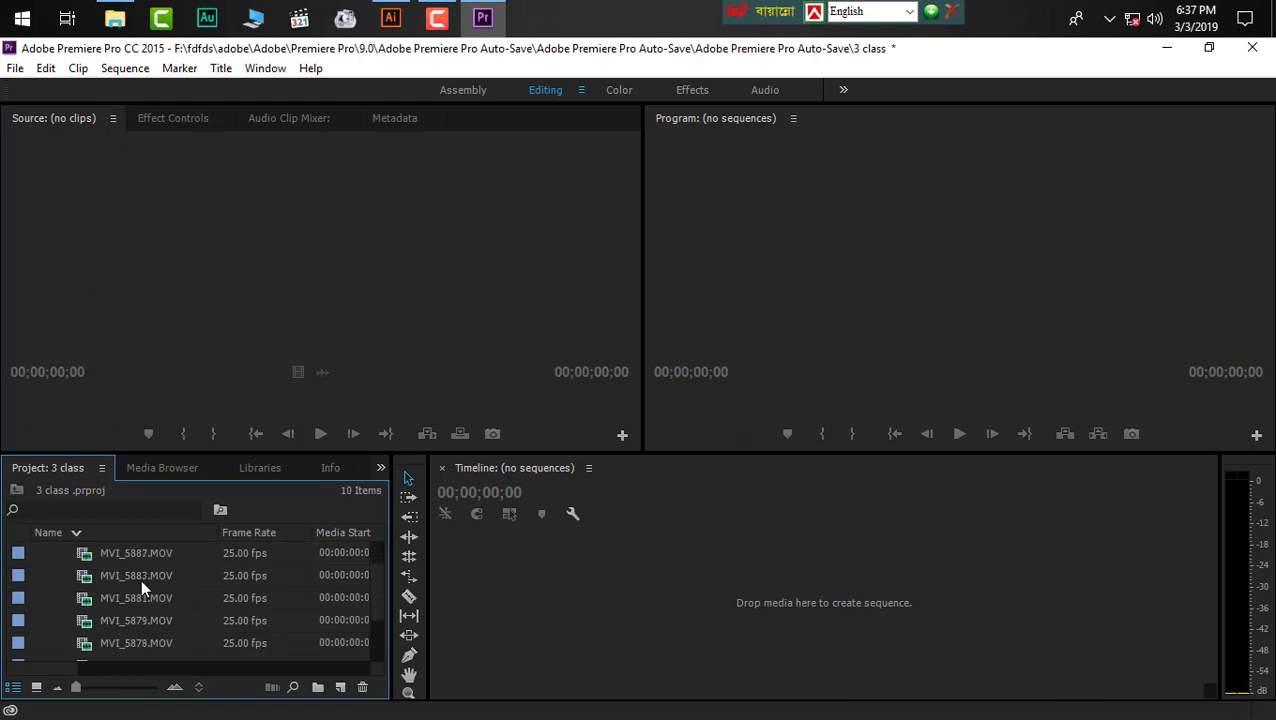
scroll(178, 550, up, 4)
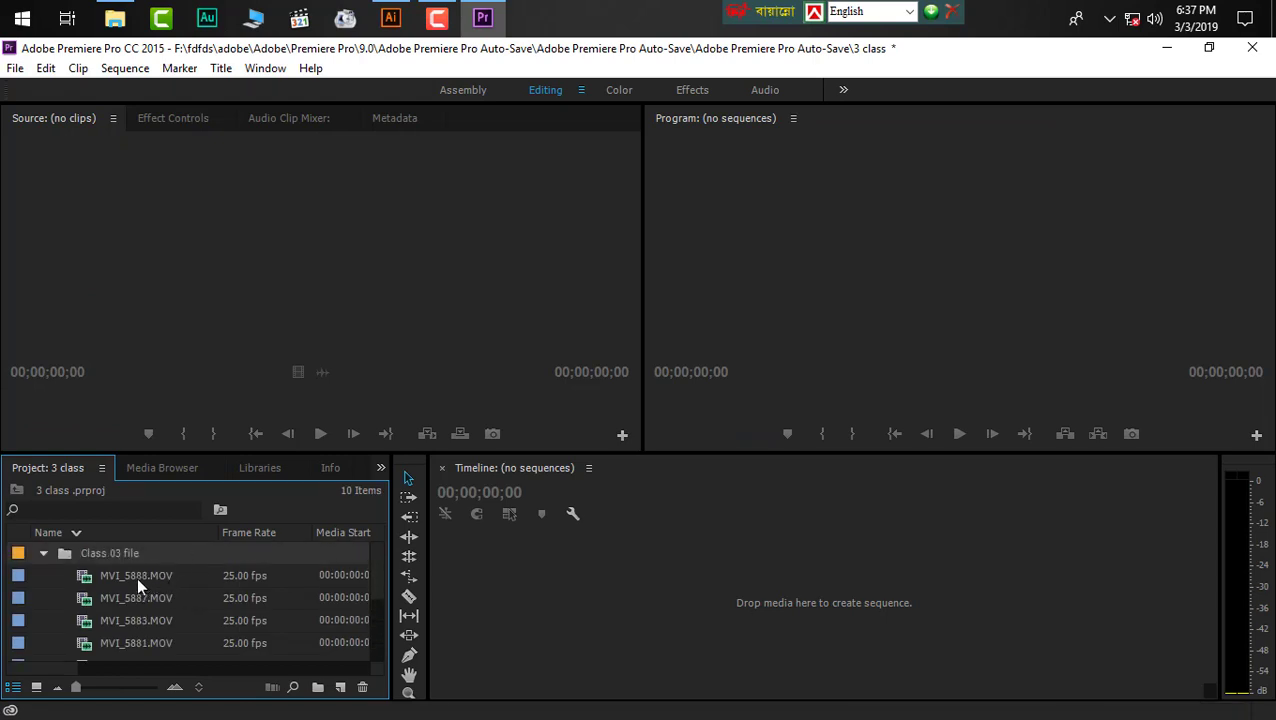
- Load MVI_5888.MOV into the Source monitor, play it briefly, and stop playback
mouse_move(136, 576)
double_click(126, 577)
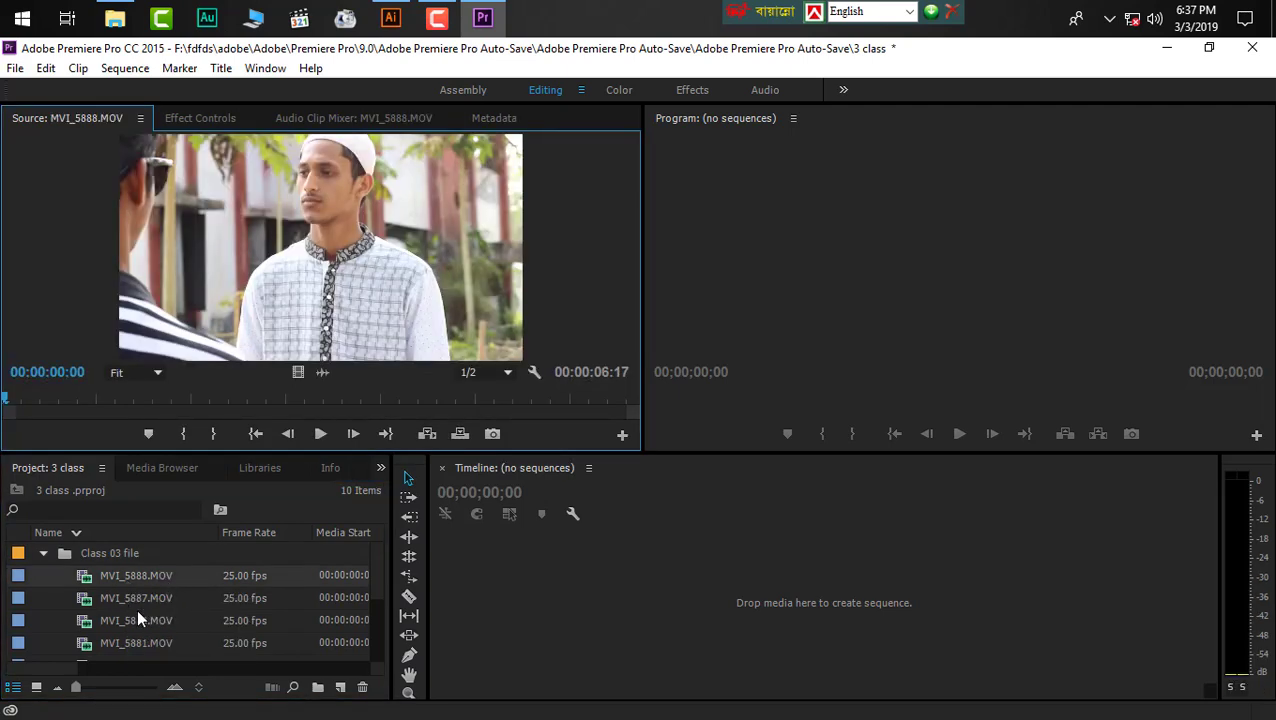
mouse_move(138, 612)
click(321, 433)
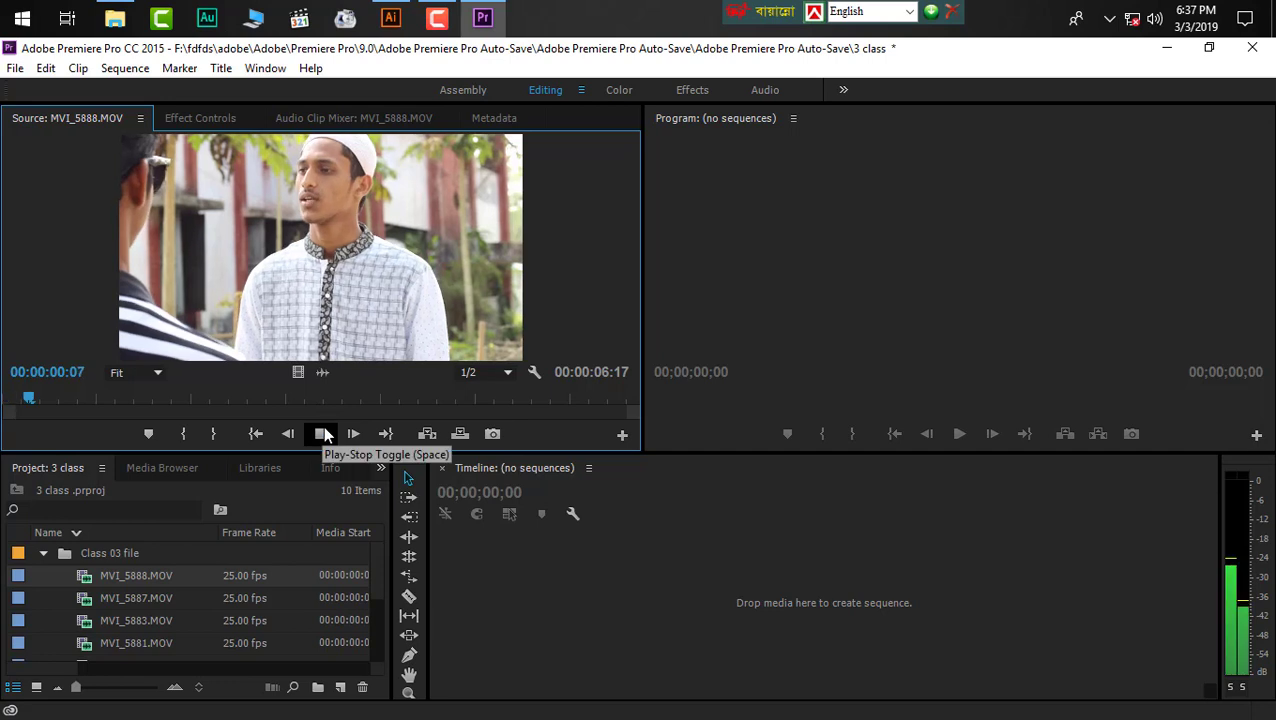
click(320, 433)
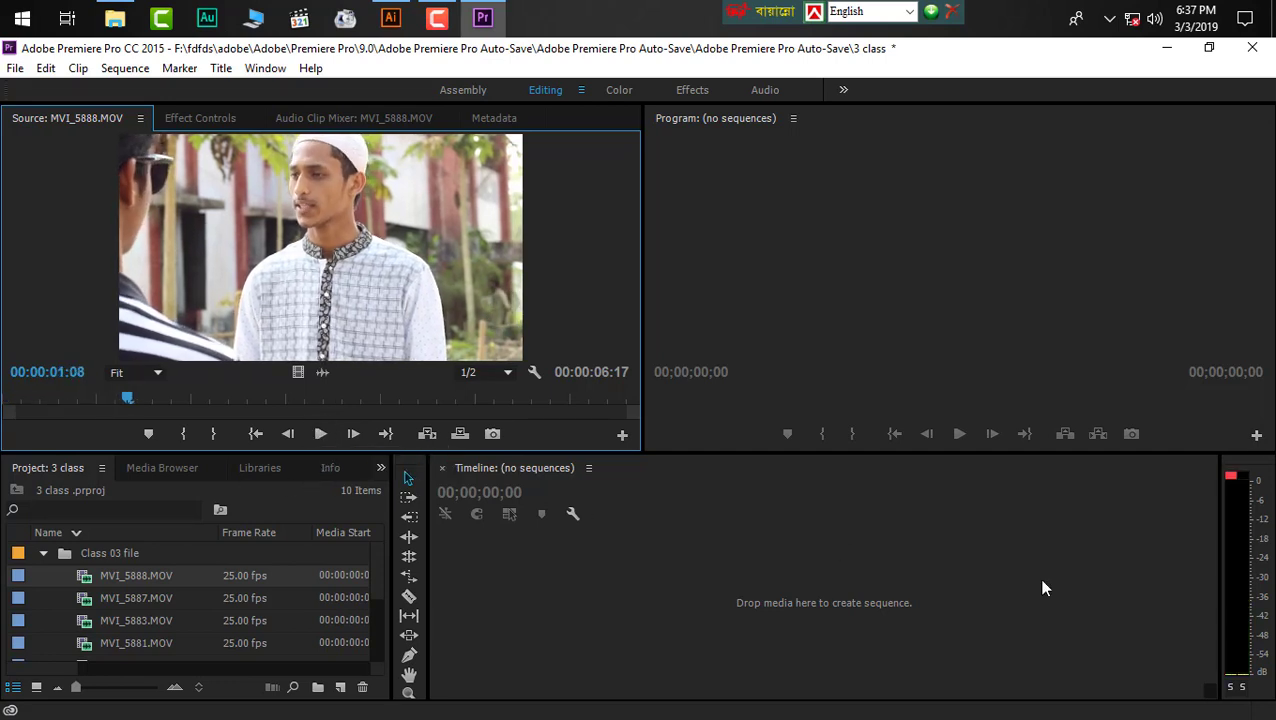
- Set the system speaker volume to 42 and scrub through MVI_5888.MOV in the Source monitor
click(1155, 18)
click(1091, 105)
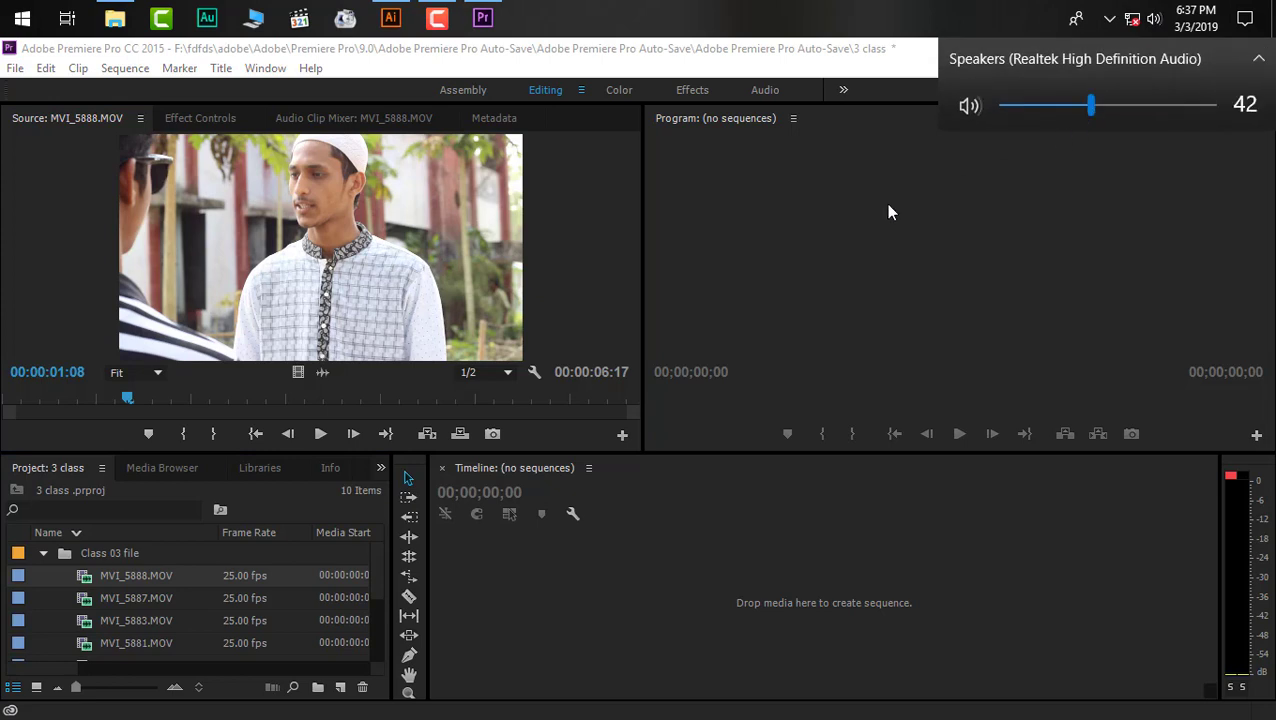
drag(126, 399, 636, 418)
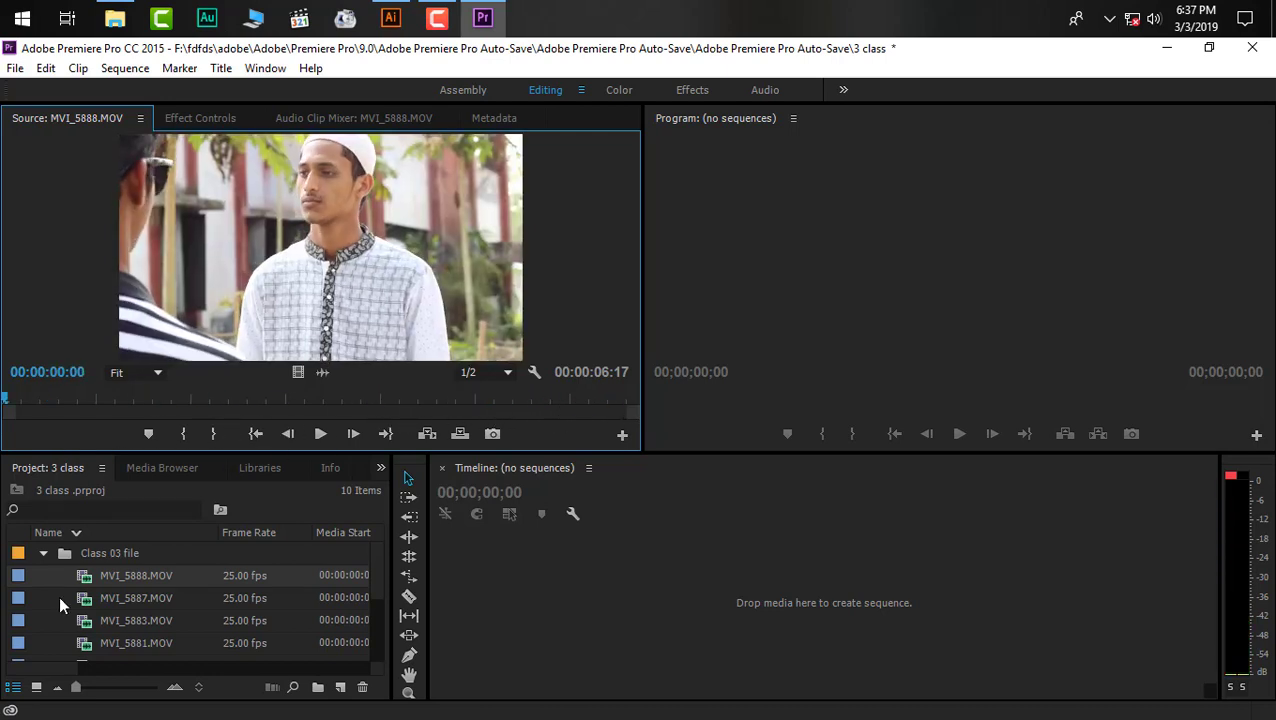
- View MVI_5887.MOV and MVI_5883.MOV in the Source monitor, then reload MVI_5888.MOV and scrub it back to its start
double_click(129, 600)
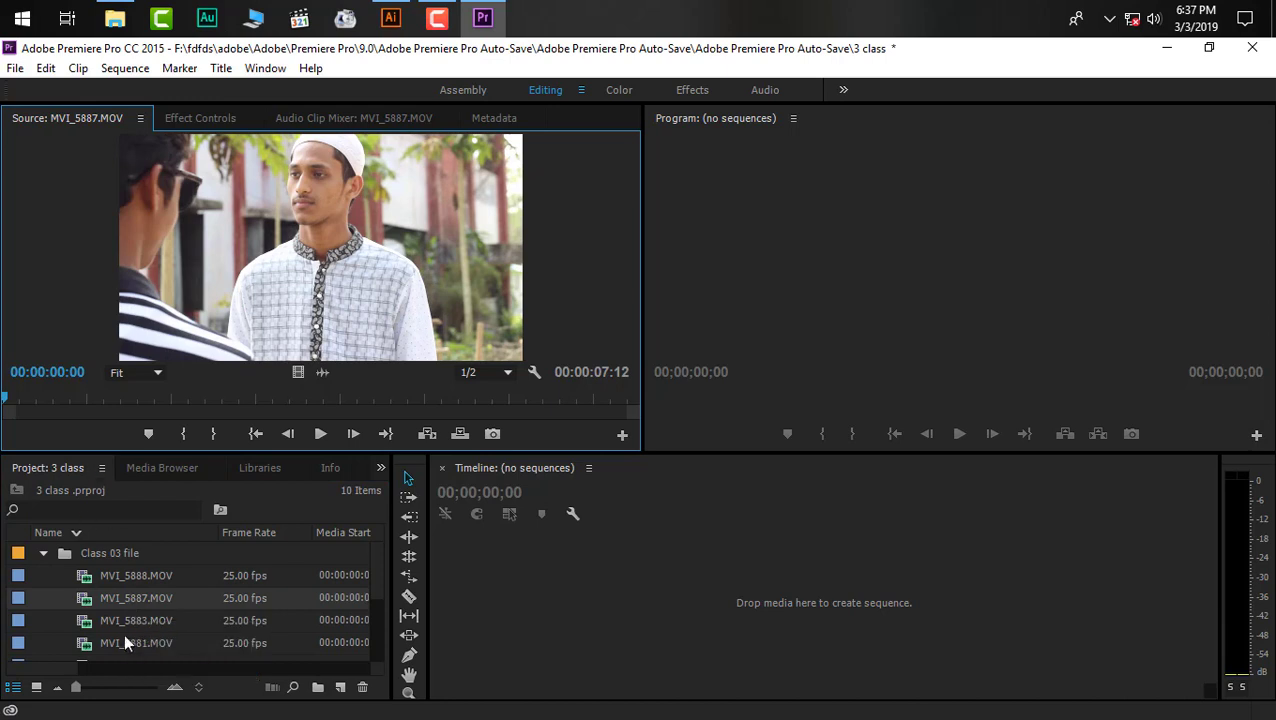
double_click(121, 621)
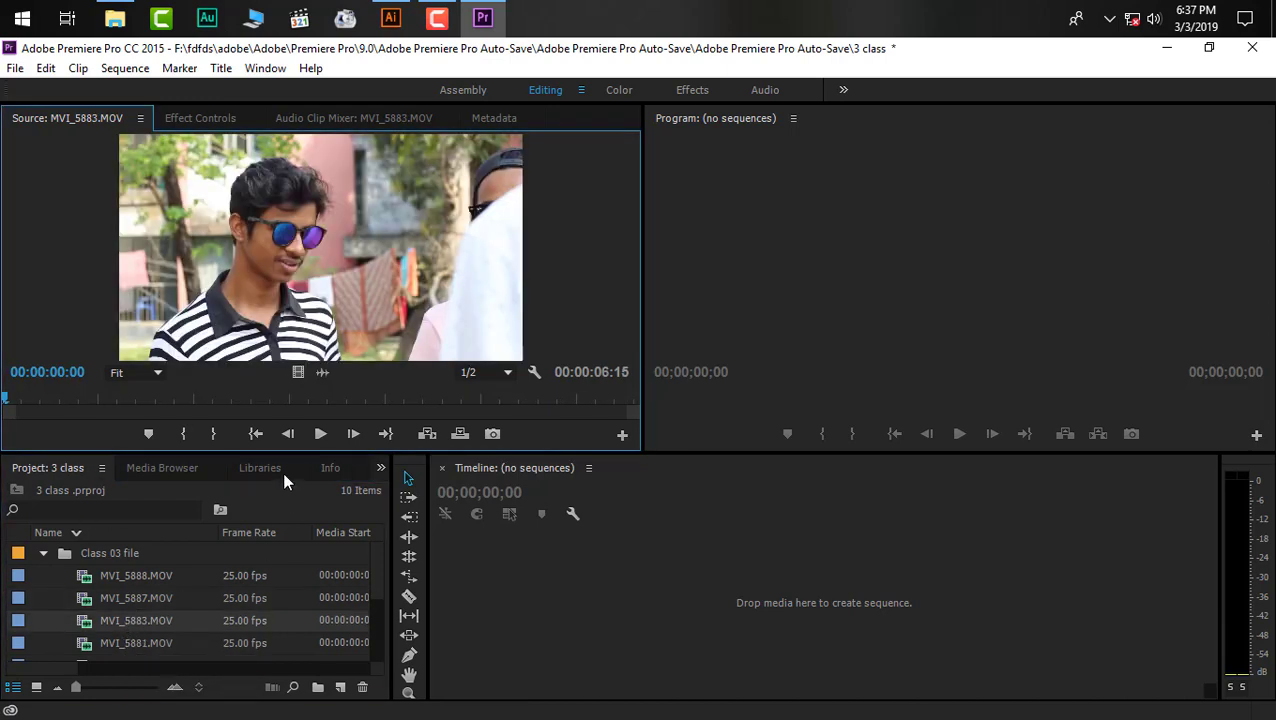
double_click(140, 577)
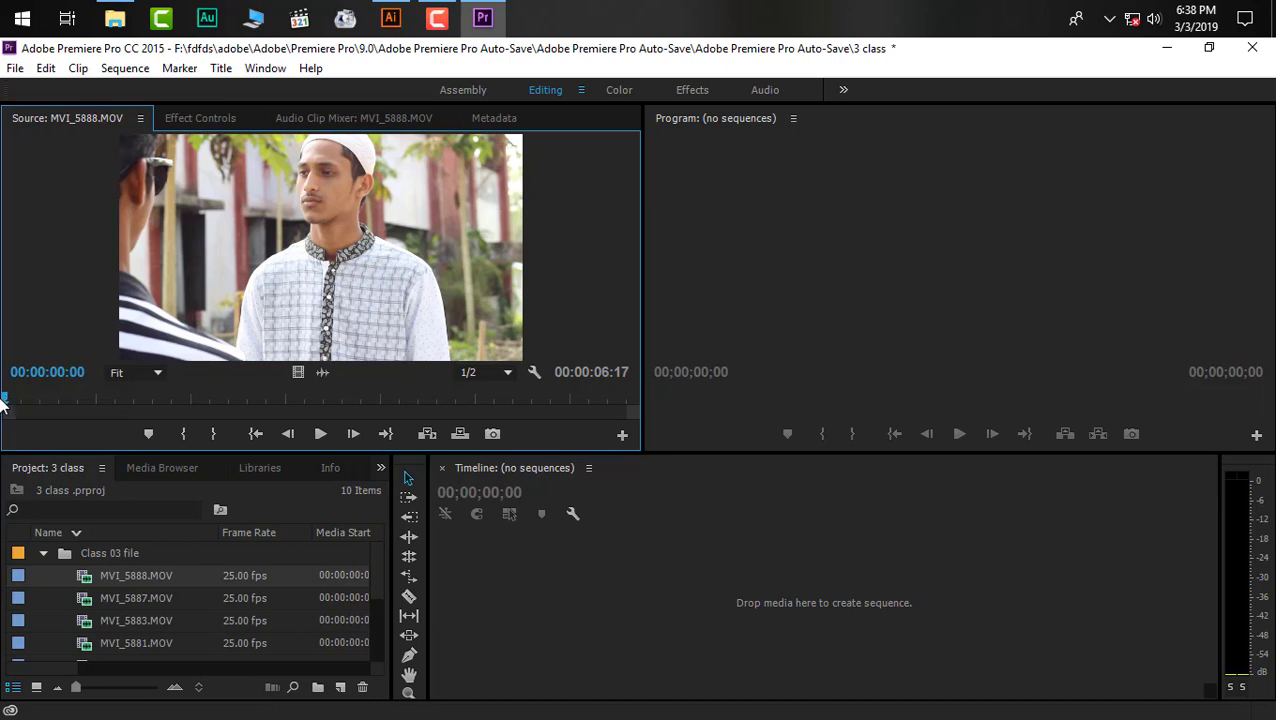
drag(3, 400, 445, 398)
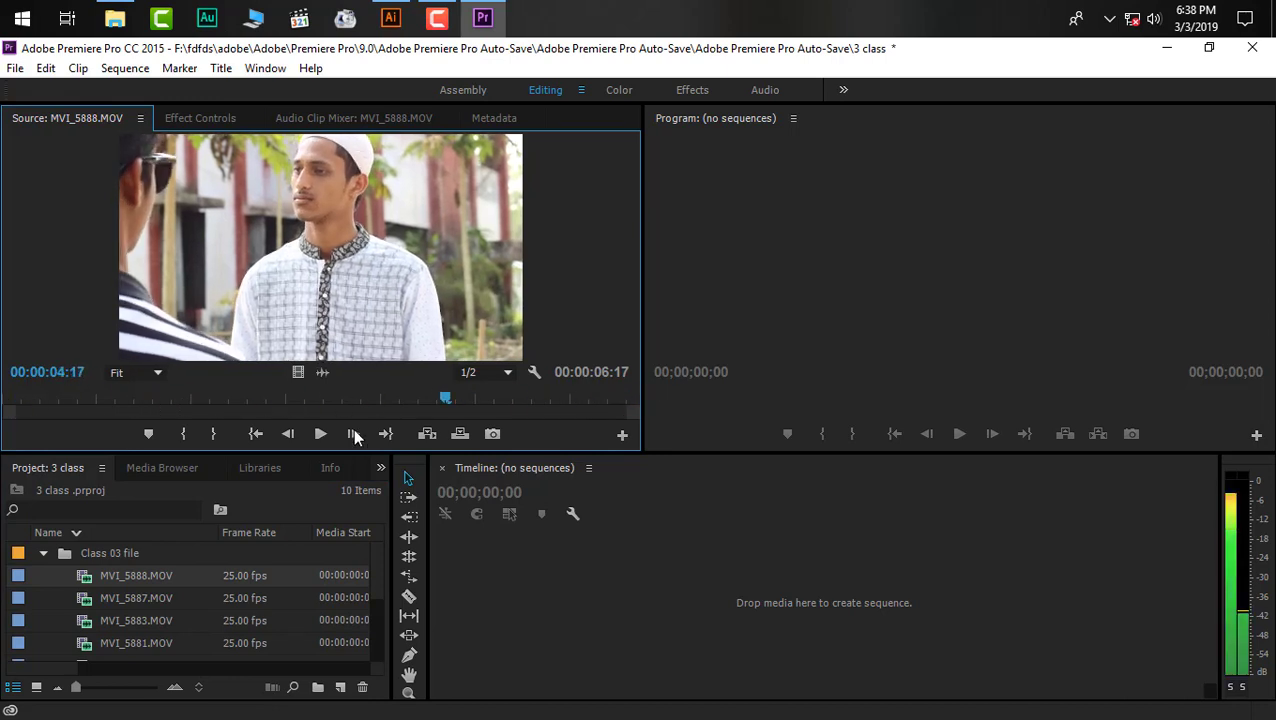
drag(354, 429, 2, 491)
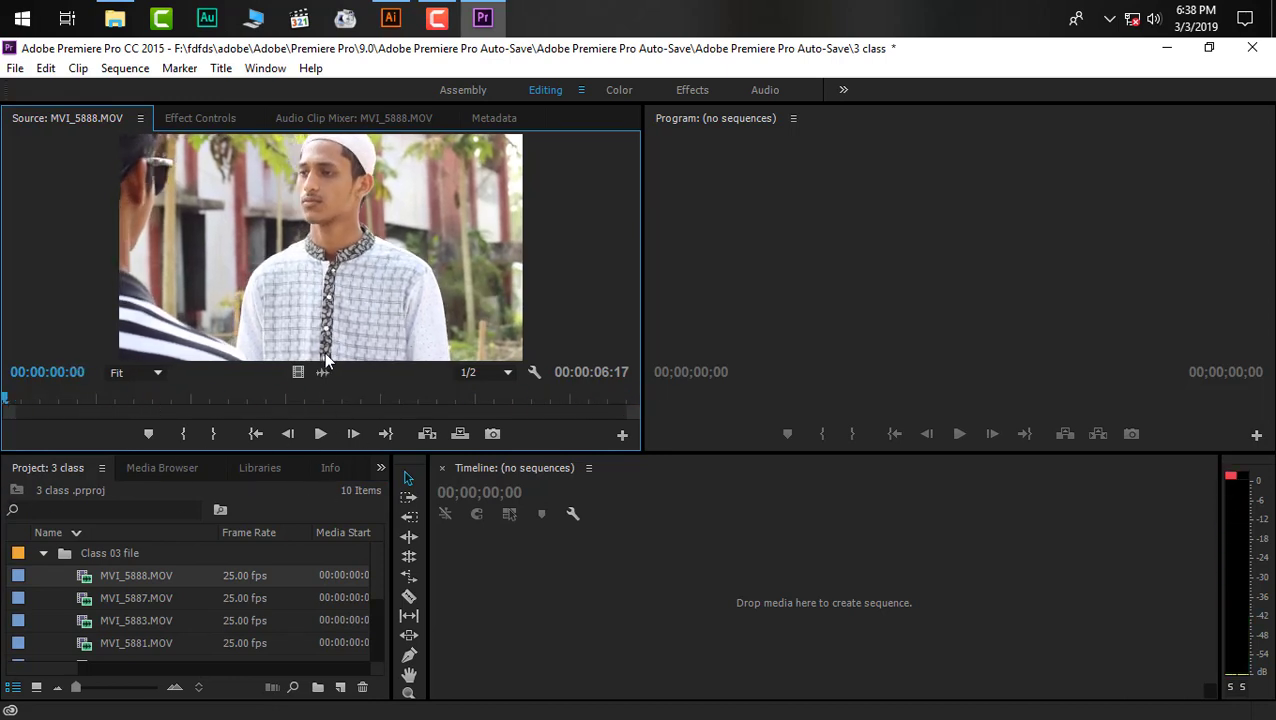
- Play MVI_5888.MOV and then MVI_5887.MOV in the Source monitor to preview them
key(space)
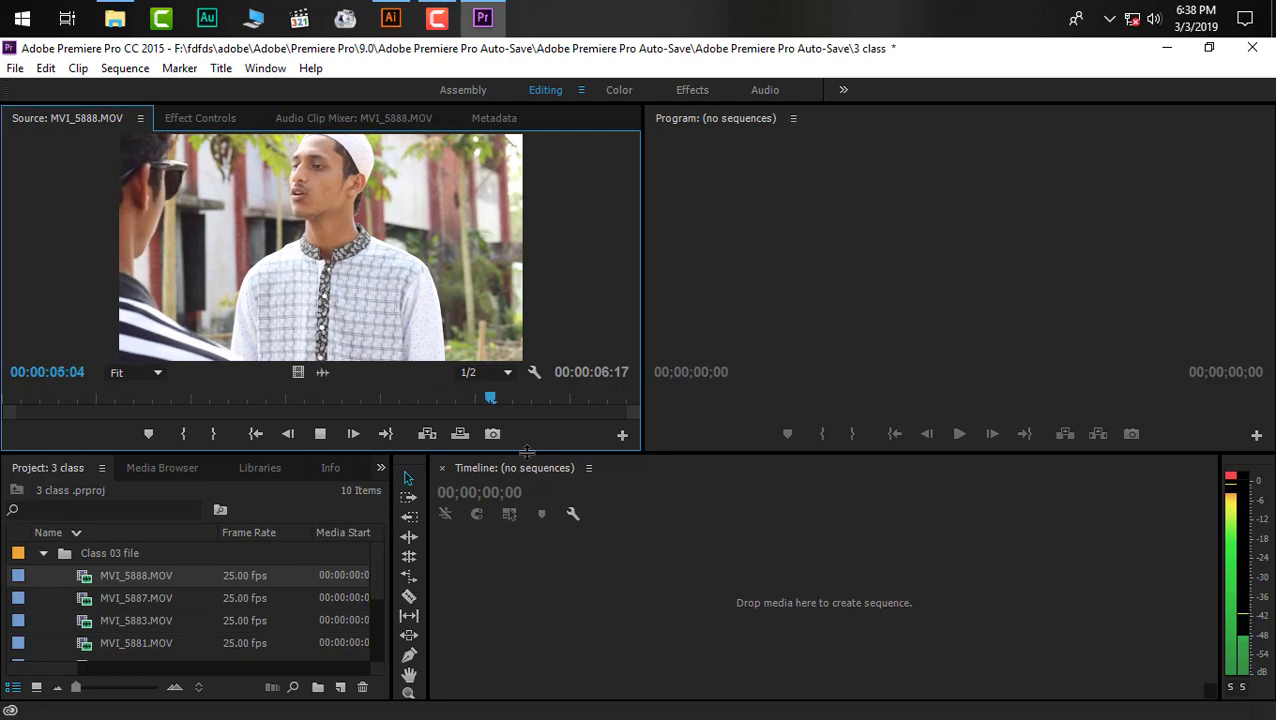
double_click(128, 597)
key(space)
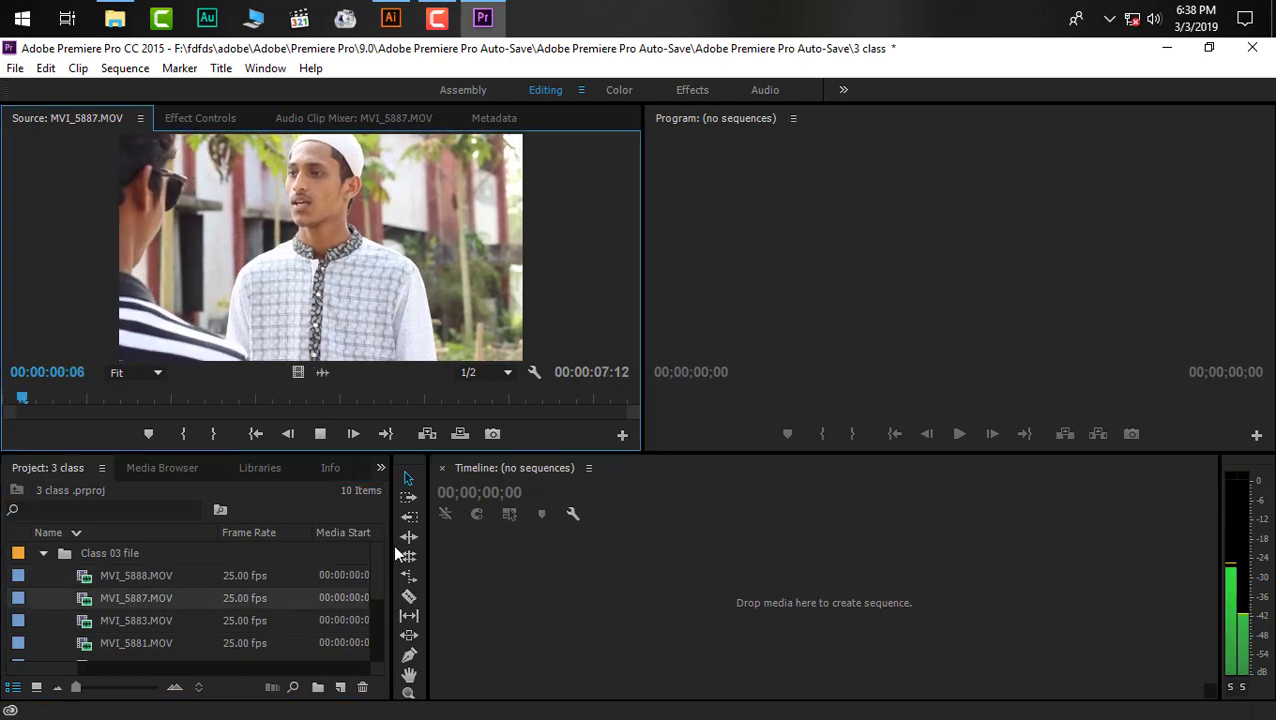
- Create a sequence by placing MVI_5888.MOV from the Source monitor in the empty timeline, and scrub through the clip
double_click(128, 577)
drag(258, 326, 469, 608)
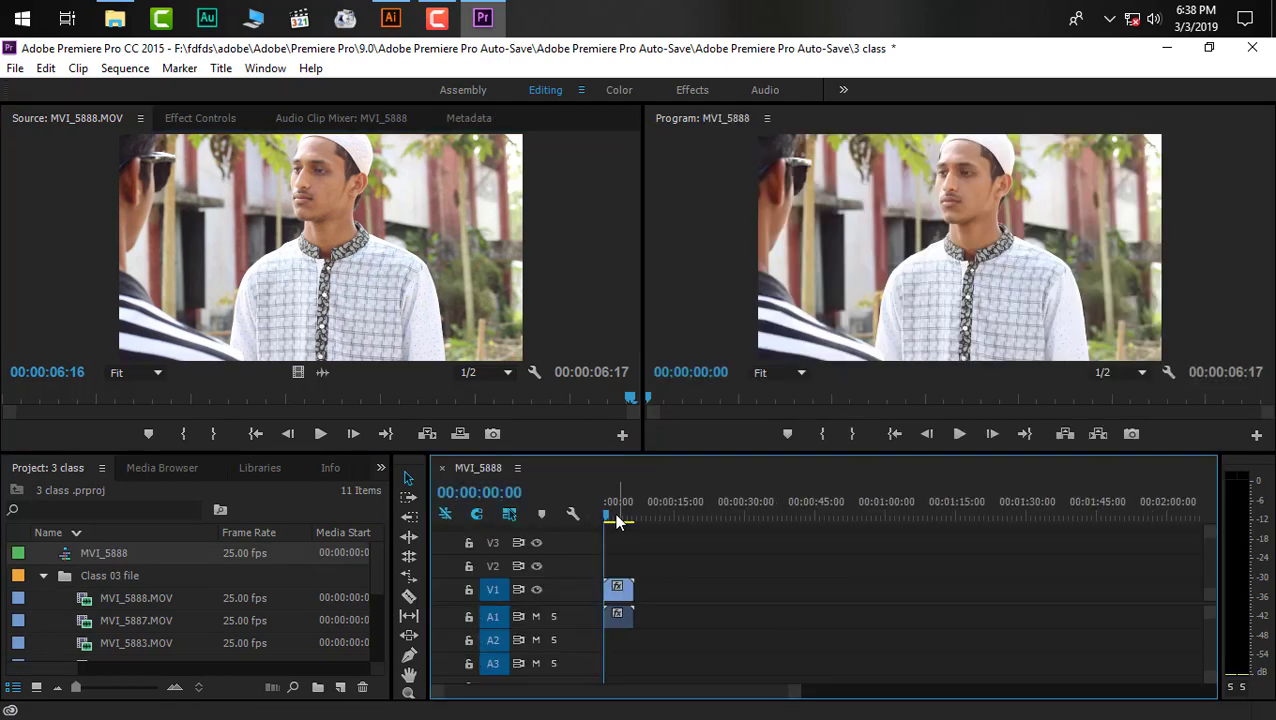
drag(607, 516, 635, 520)
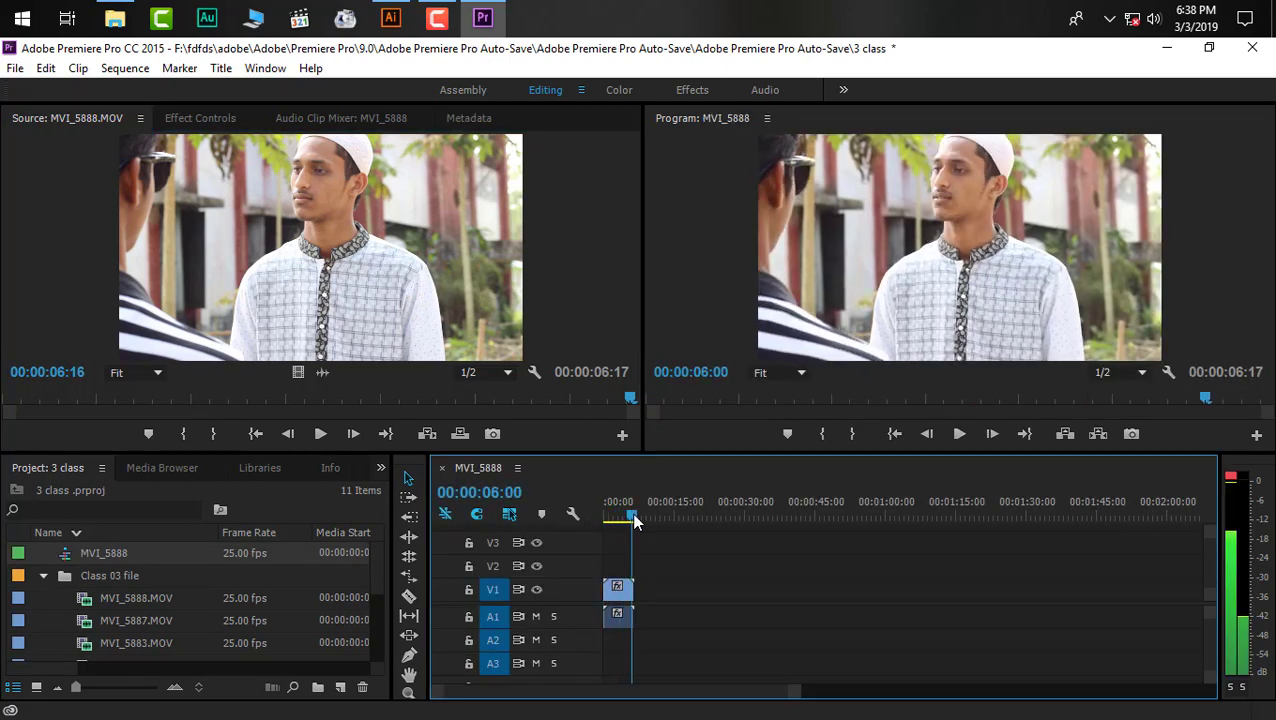
- Magnify the timeline, widen its panel, and move the playhead to the end of the MVI_5888.MOV clip
key(=)
key(=)
key(=)
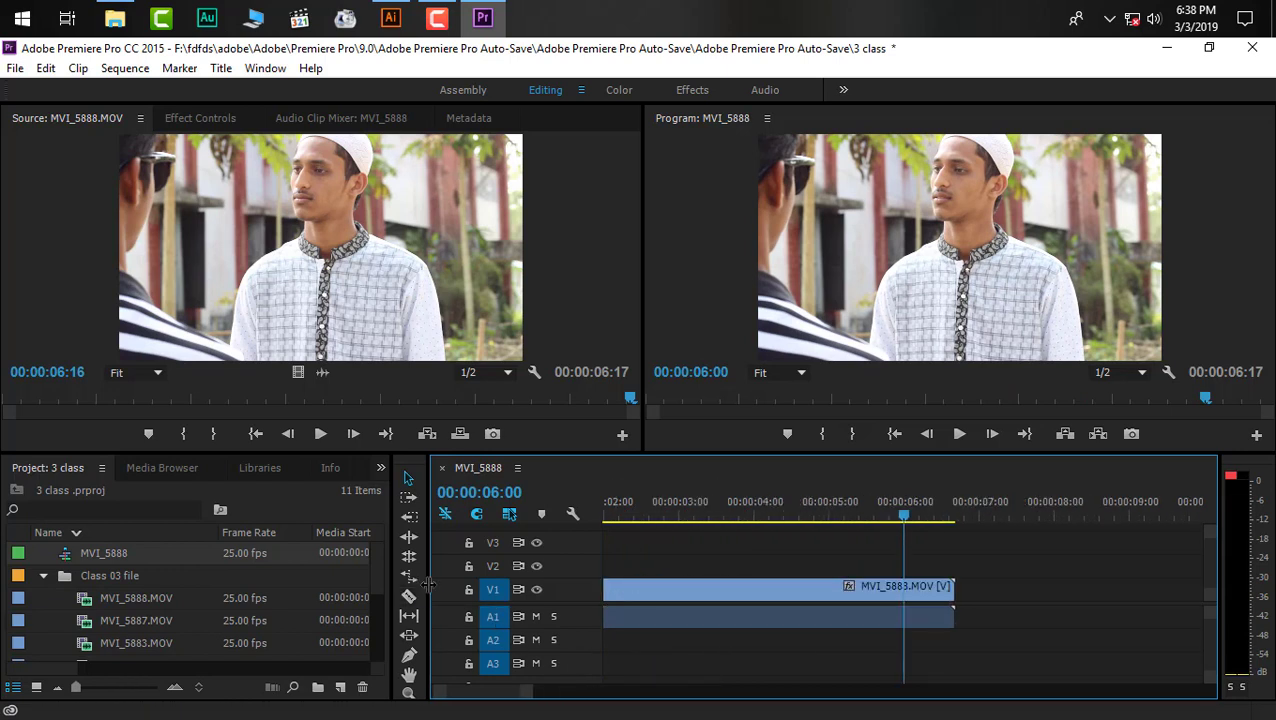
drag(429, 586, 353, 586)
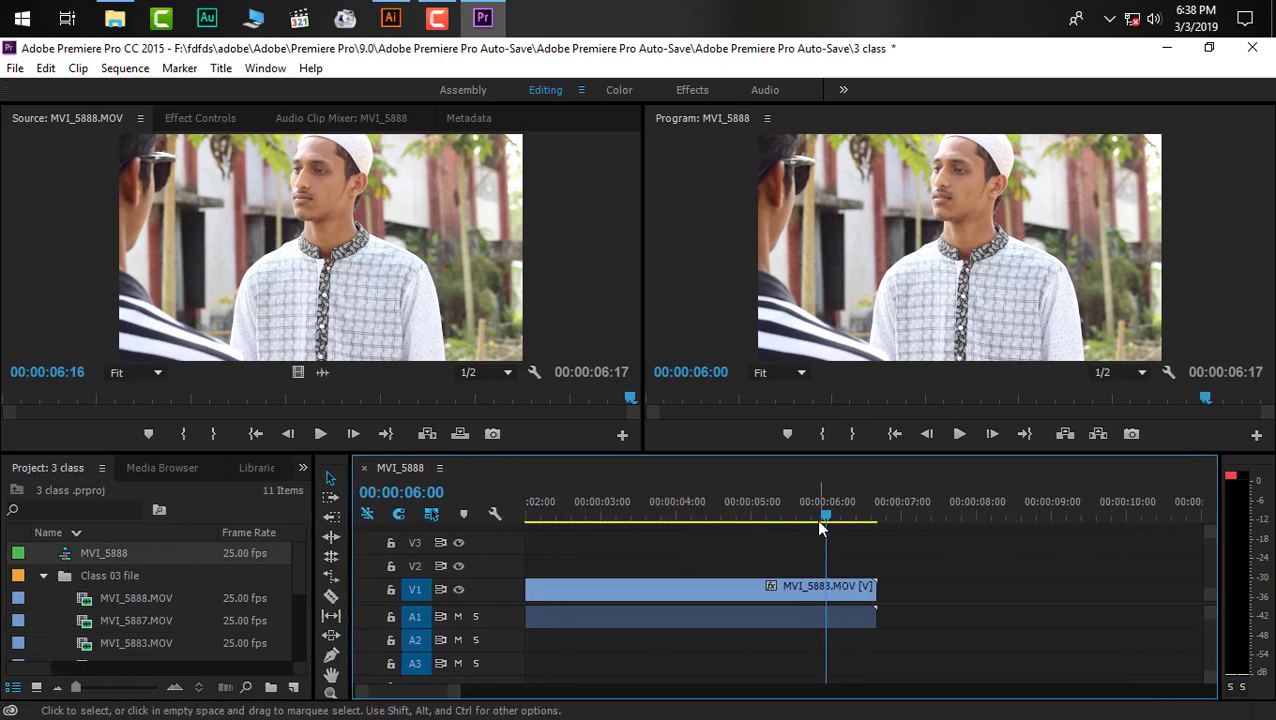
drag(819, 524, 882, 537)
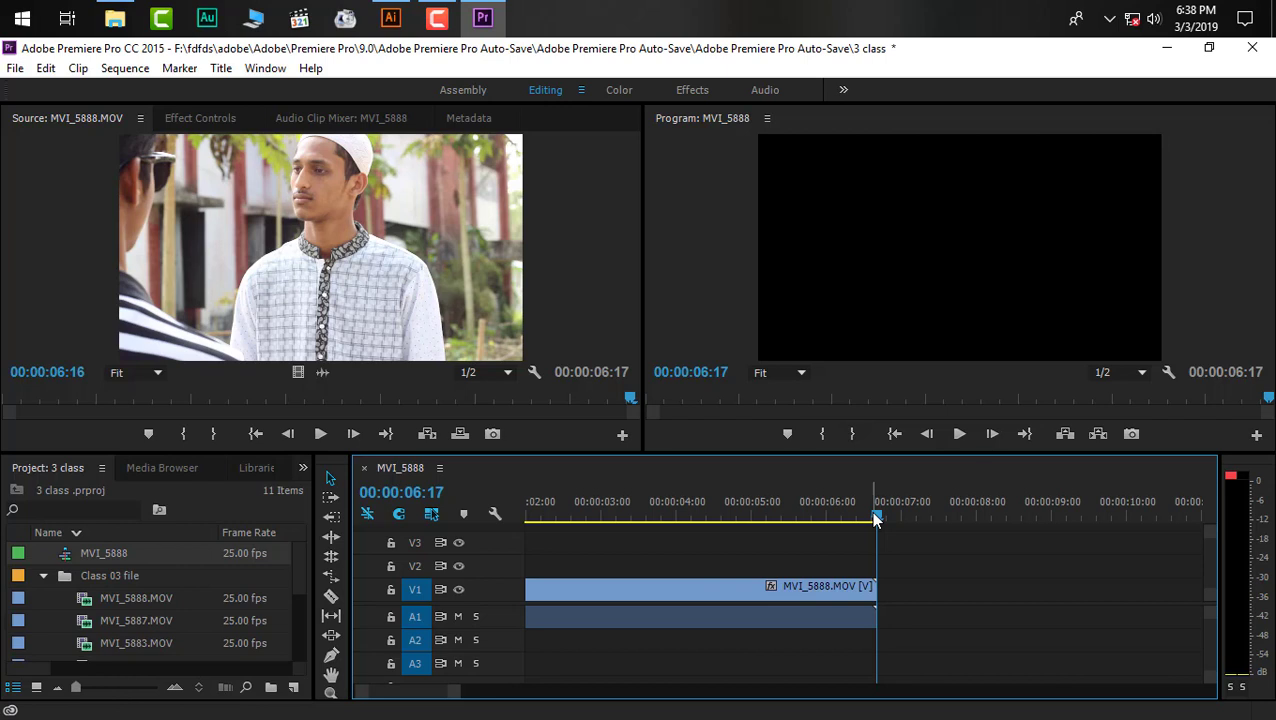
- Step the playhead backward and forward frame by frame near the end of the MVI_5888.MOV clip, finishing at 00:00:06:16
click(875, 517)
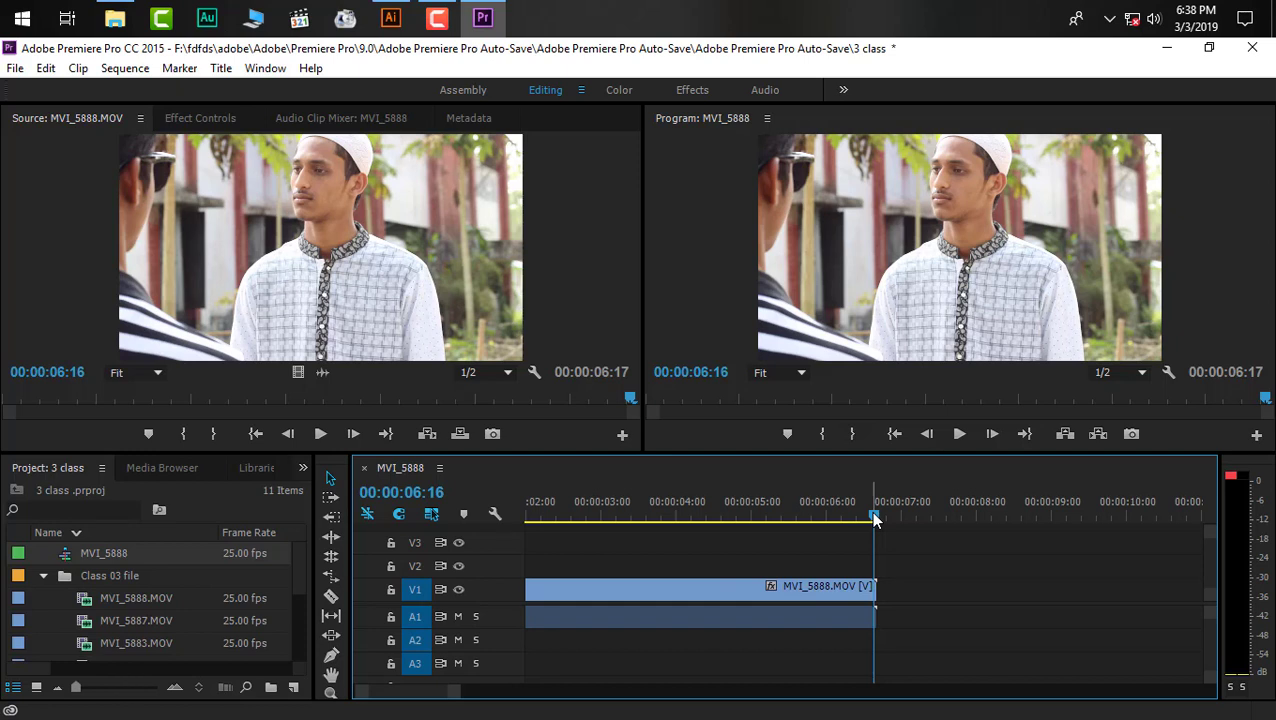
key(Left)
key(Left)
key(Left)
key(Left)
key(Left)
key(Left)
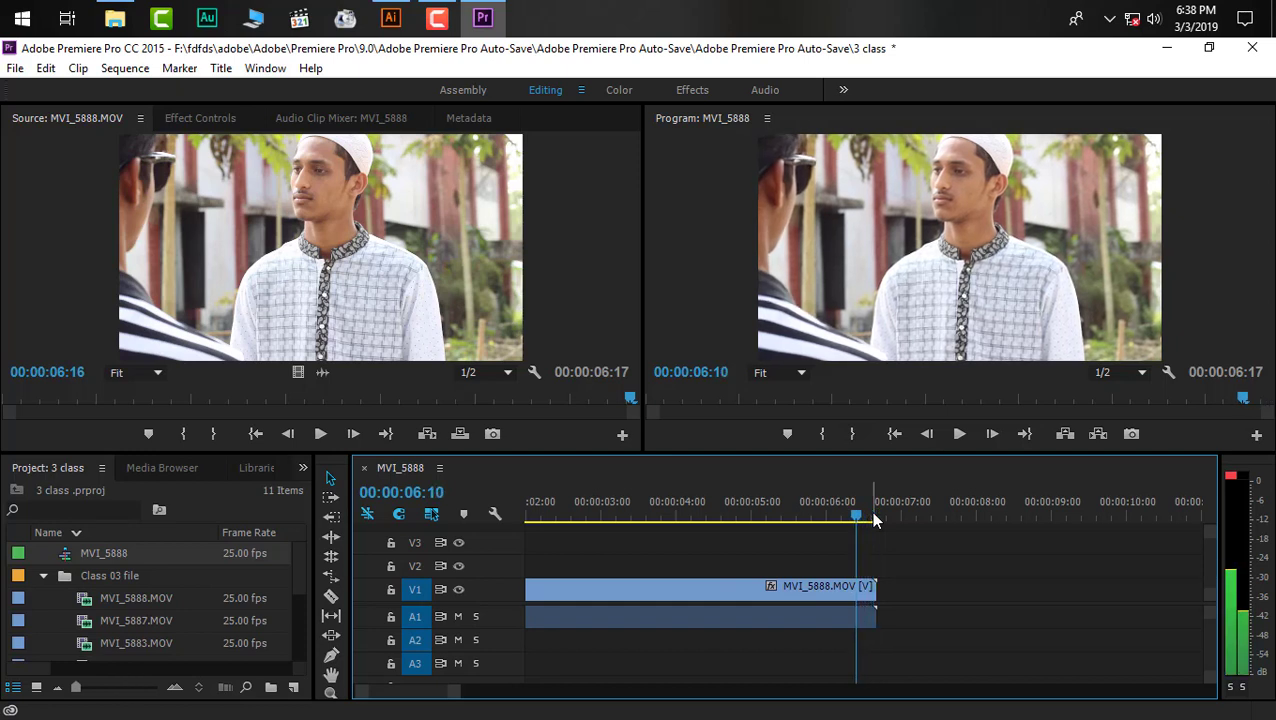
key(Right)
key(Right)
key(Right)
key(Right)
key(Right)
key(Right)
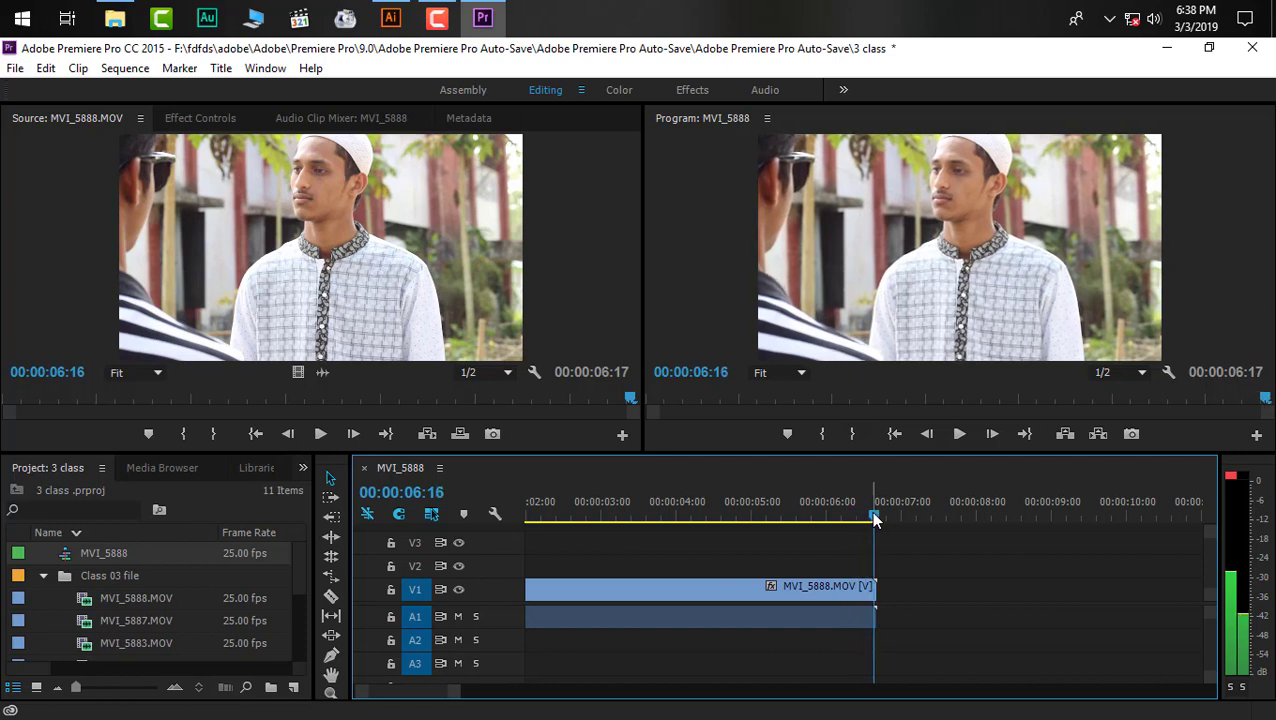
key(Right)
key(Left)
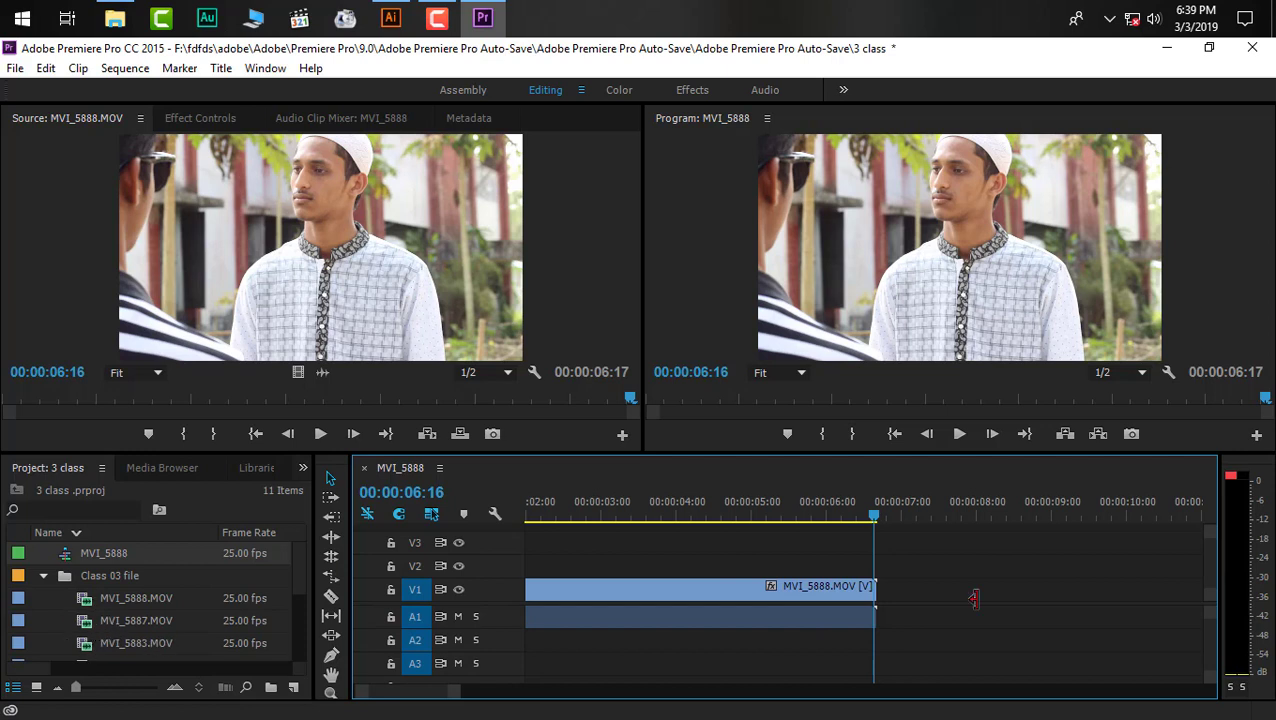
- Delete the MVI_5888.MOV video and audio clip from the timeline, leaving the sequence empty
scroll(101, 648, down, 1)
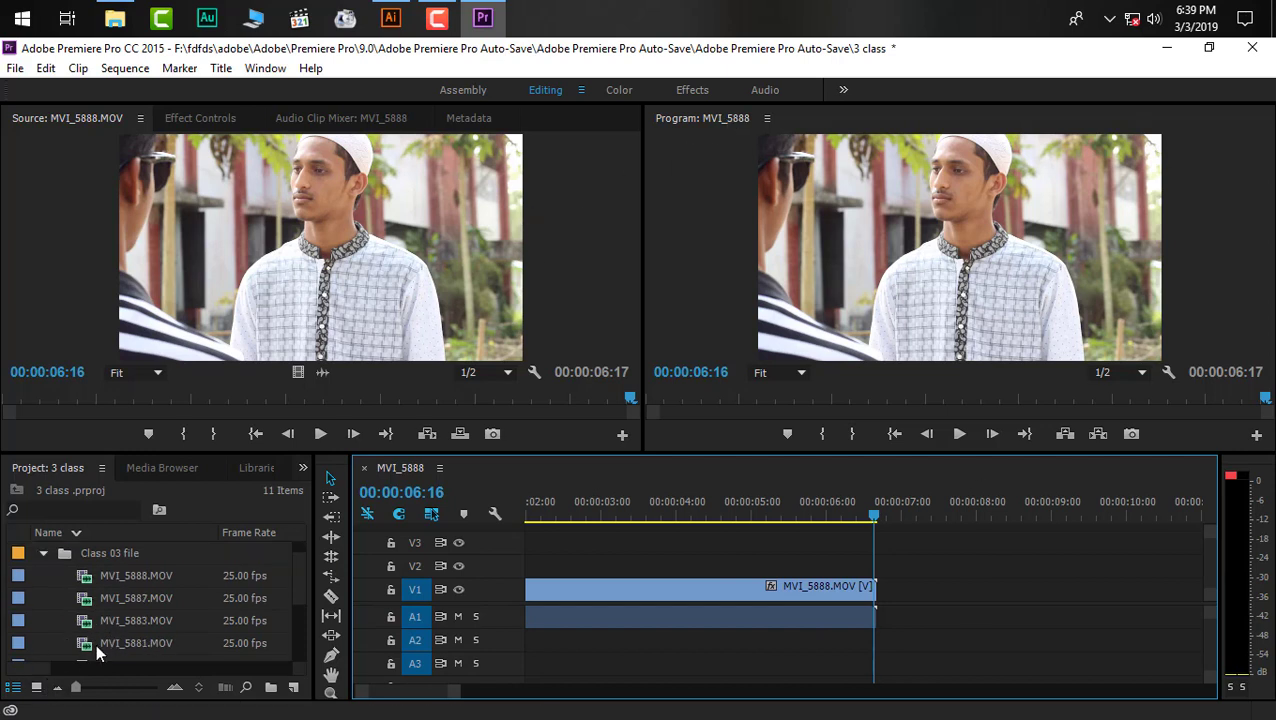
click(99, 619)
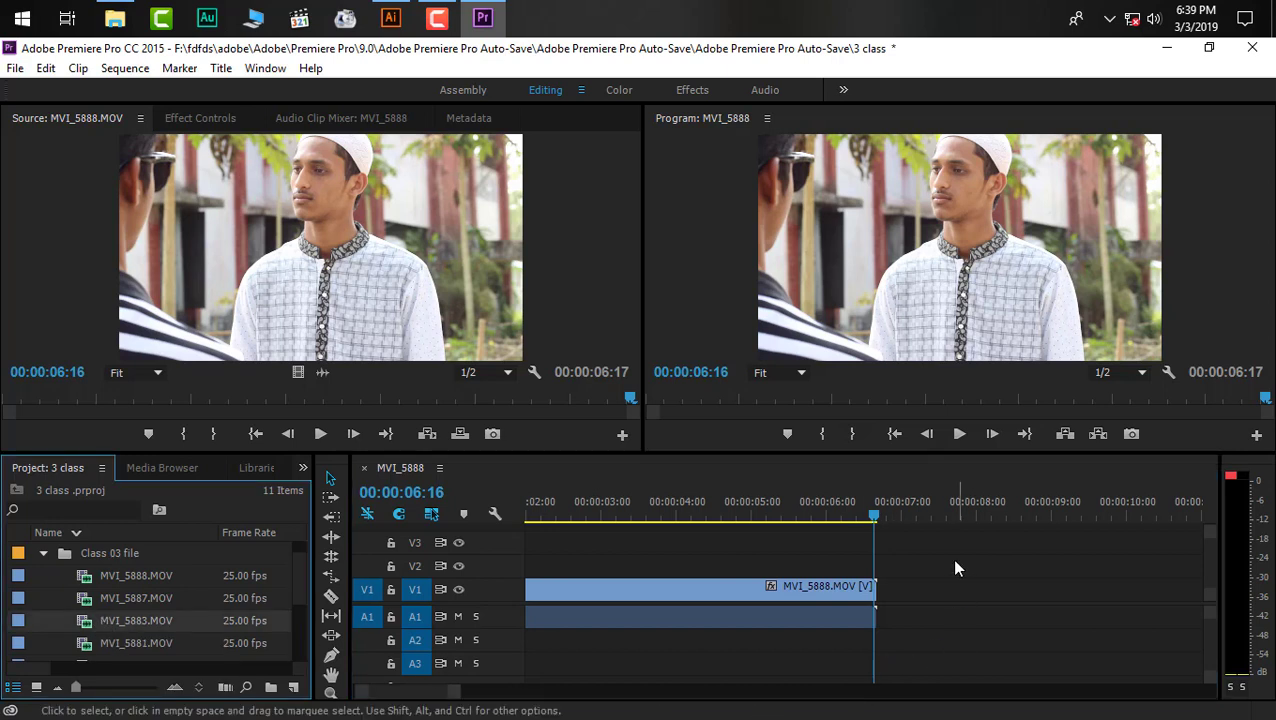
drag(955, 563, 515, 676)
key(Delete)
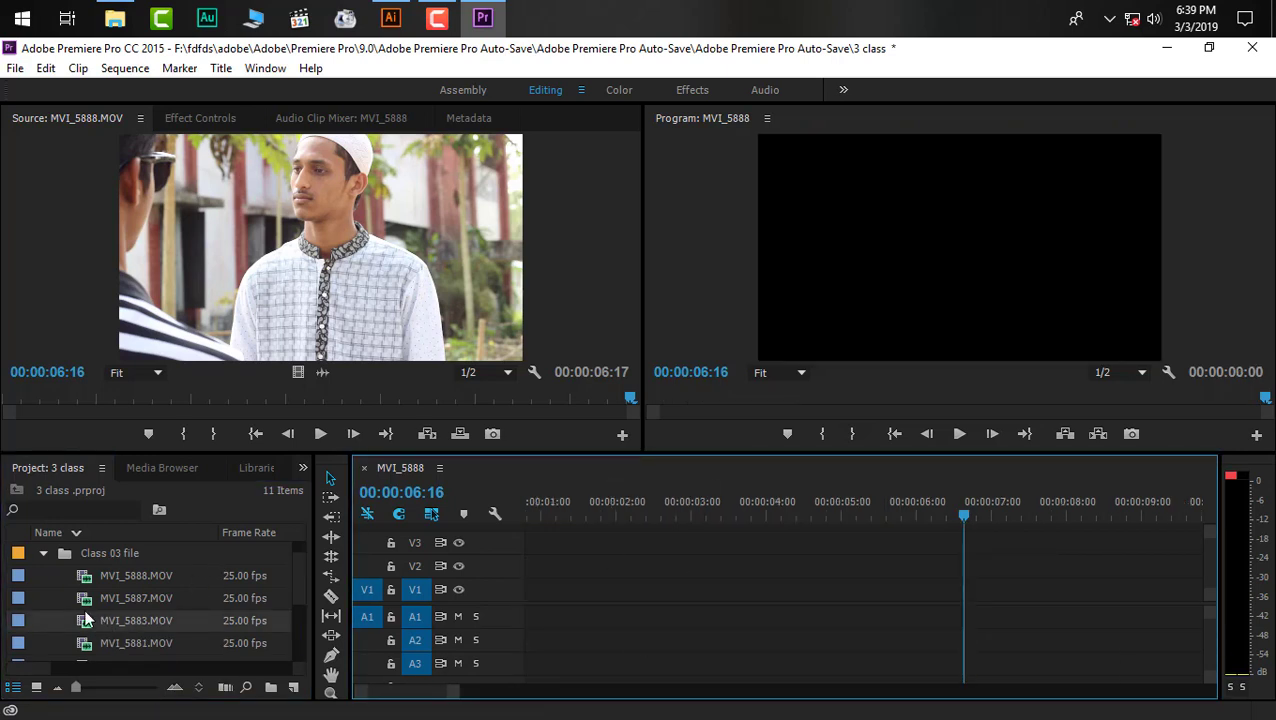
- Load MVI_5874.MOV from the Class 03 file bin into the Source monitor
scroll(110, 636, down, 5)
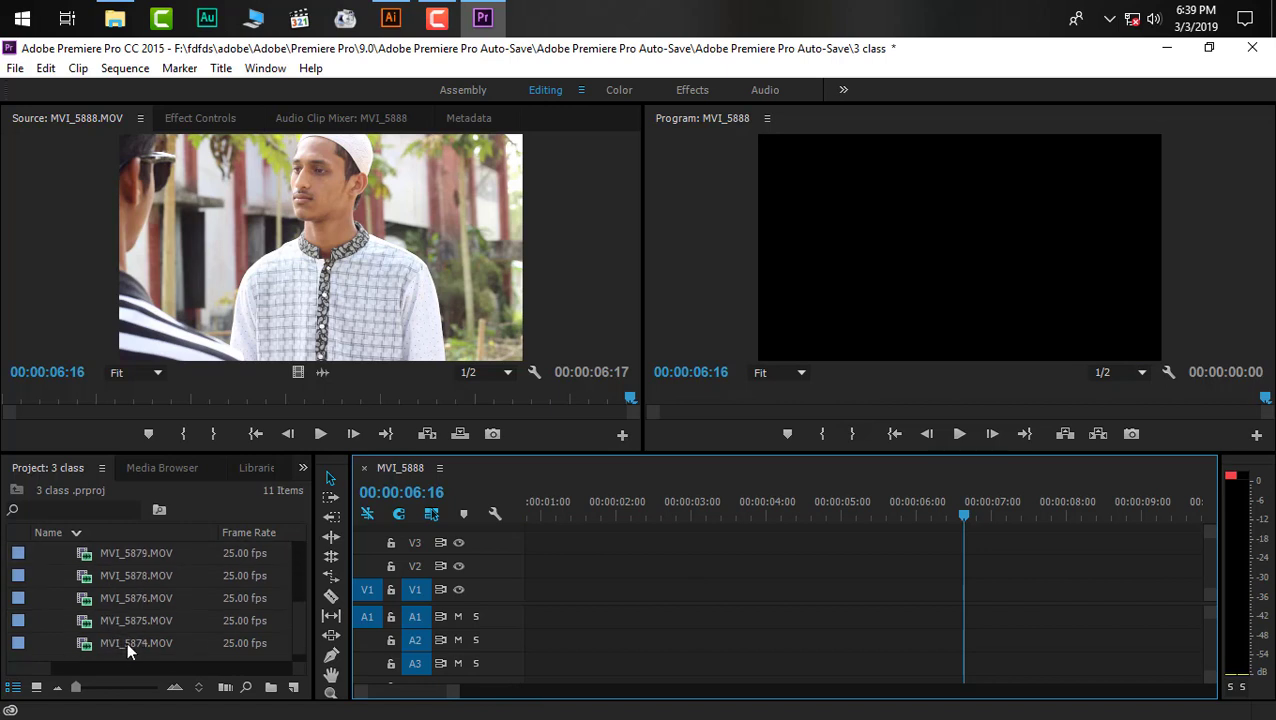
double_click(124, 637)
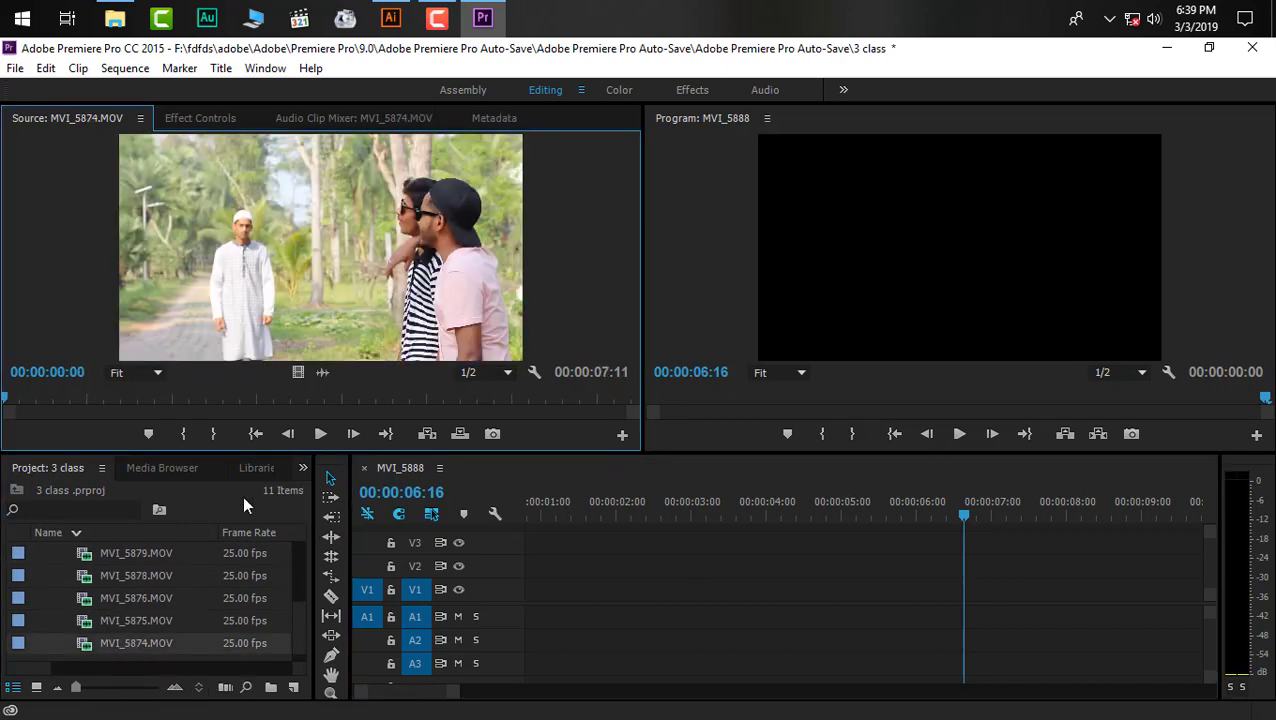
- Preview MVI_5874.MOV in the Source monitor, step frame by frame around the two-second point, and mark an In point at 00:00:02:01
click(320, 434)
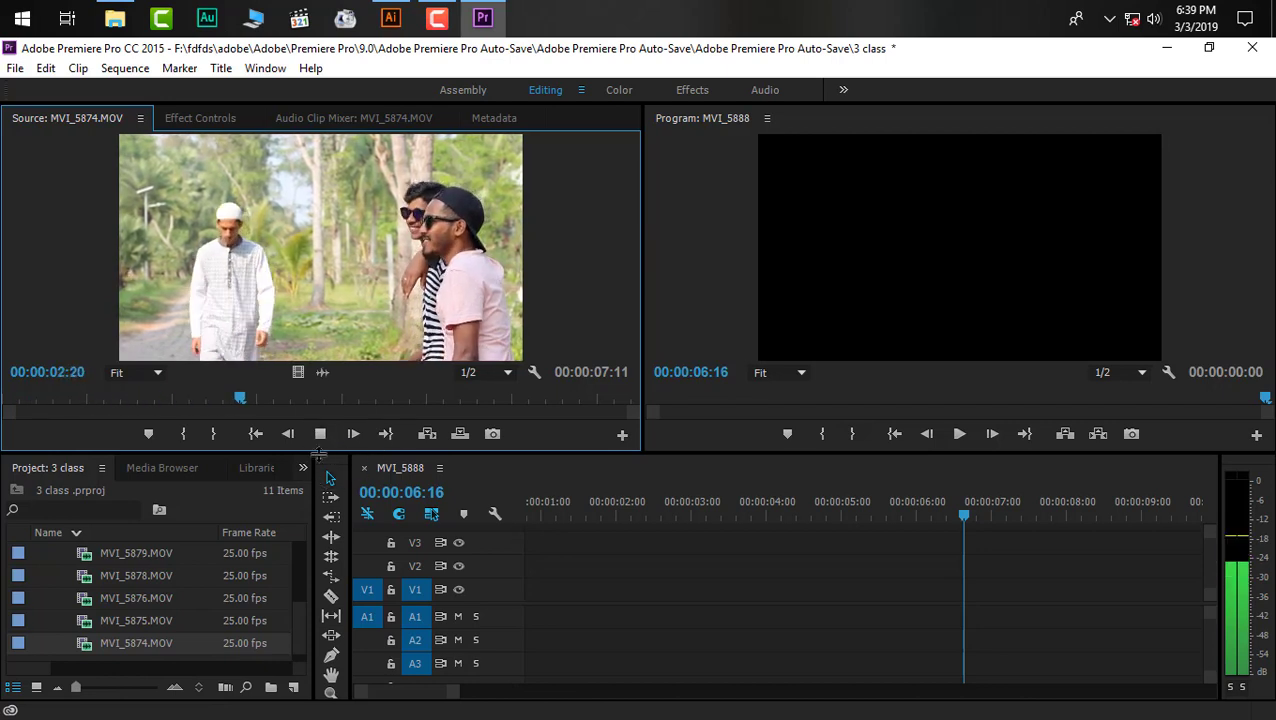
drag(345, 398, 178, 435)
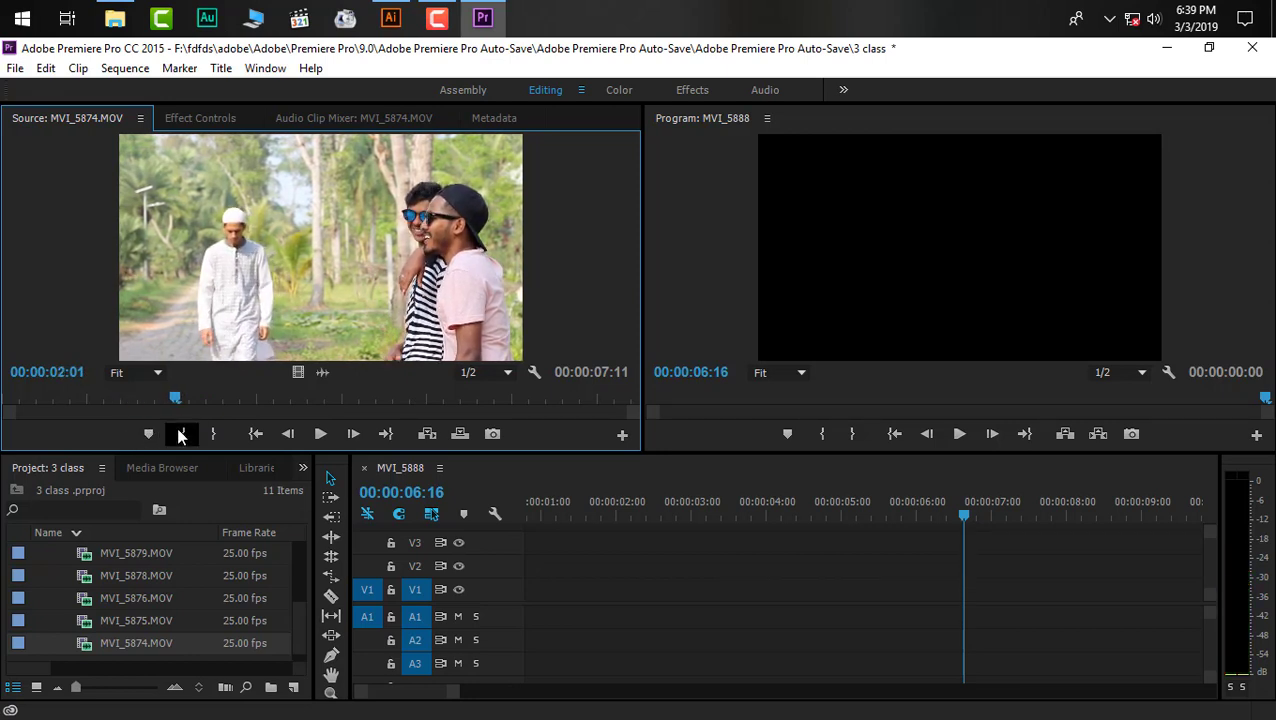
key(Right)
key(Right)
key(Right)
key(Right)
key(Right)
key(Right)
key(Right)
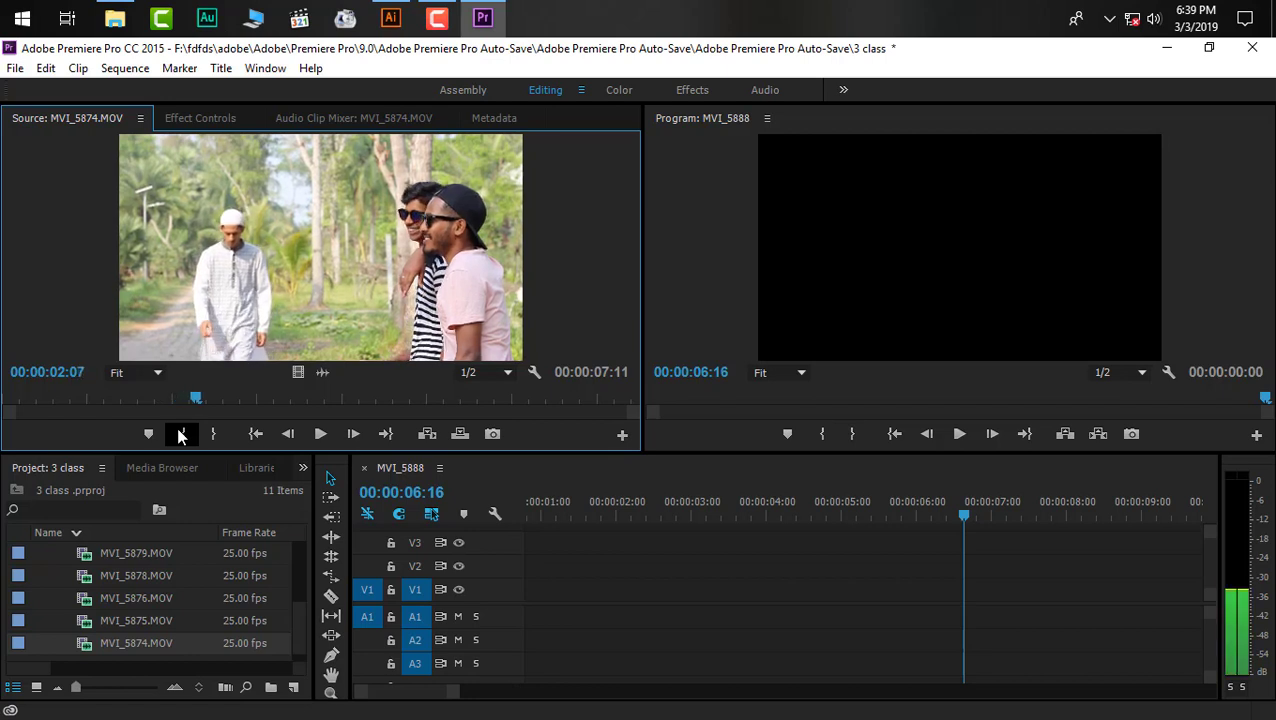
key(Right)
key(Right)
key(Right)
key(Right)
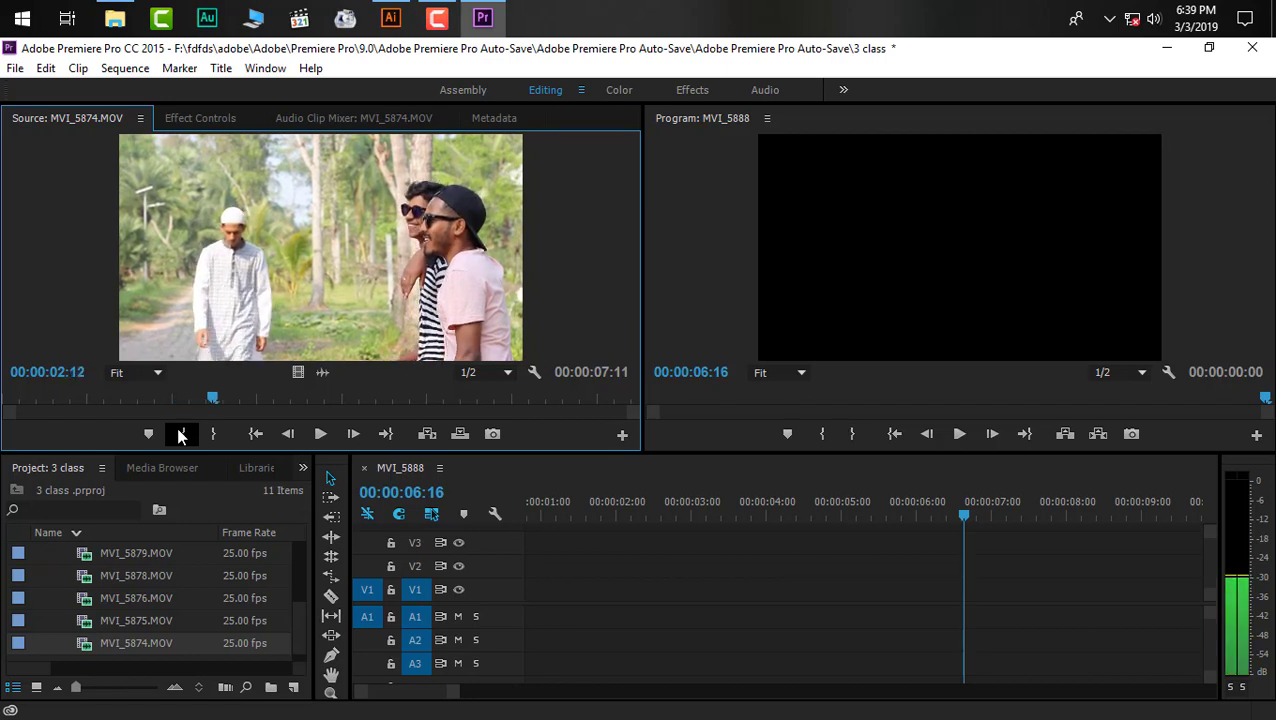
key(Left)
key(Left)
key(Left)
key(Left)
key(Left)
key(Left)
key(Left)
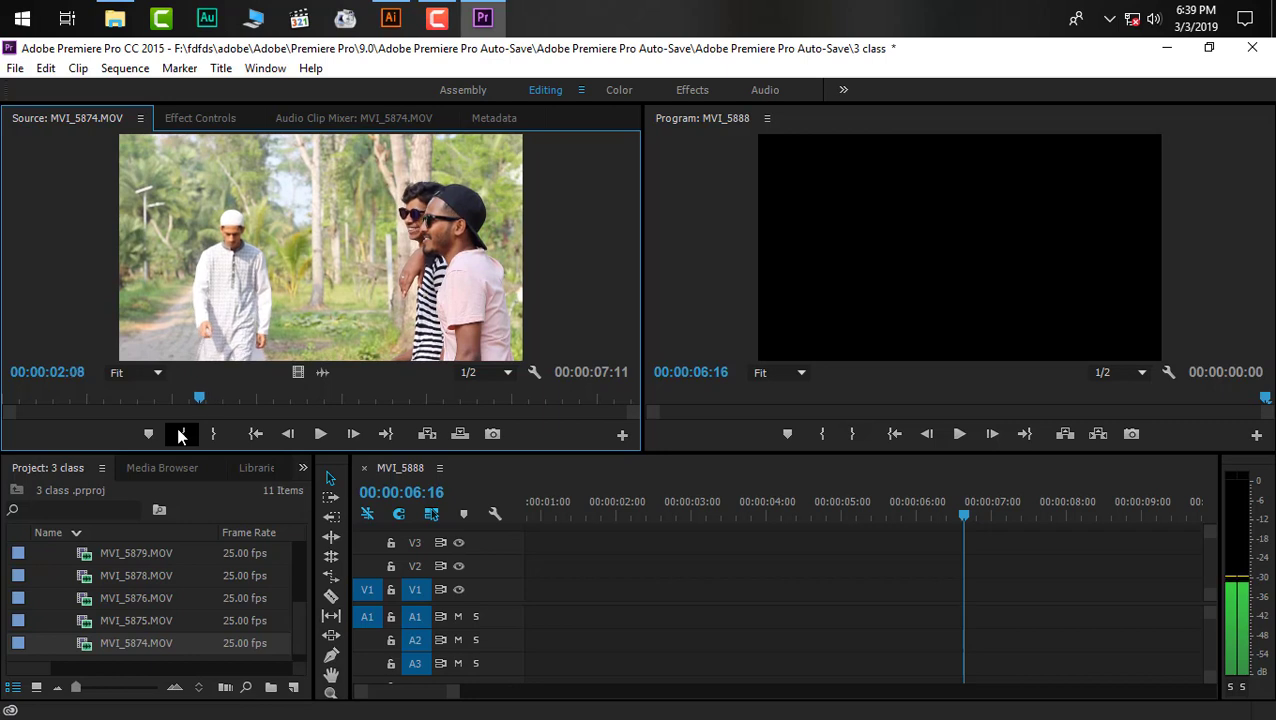
key(Left)
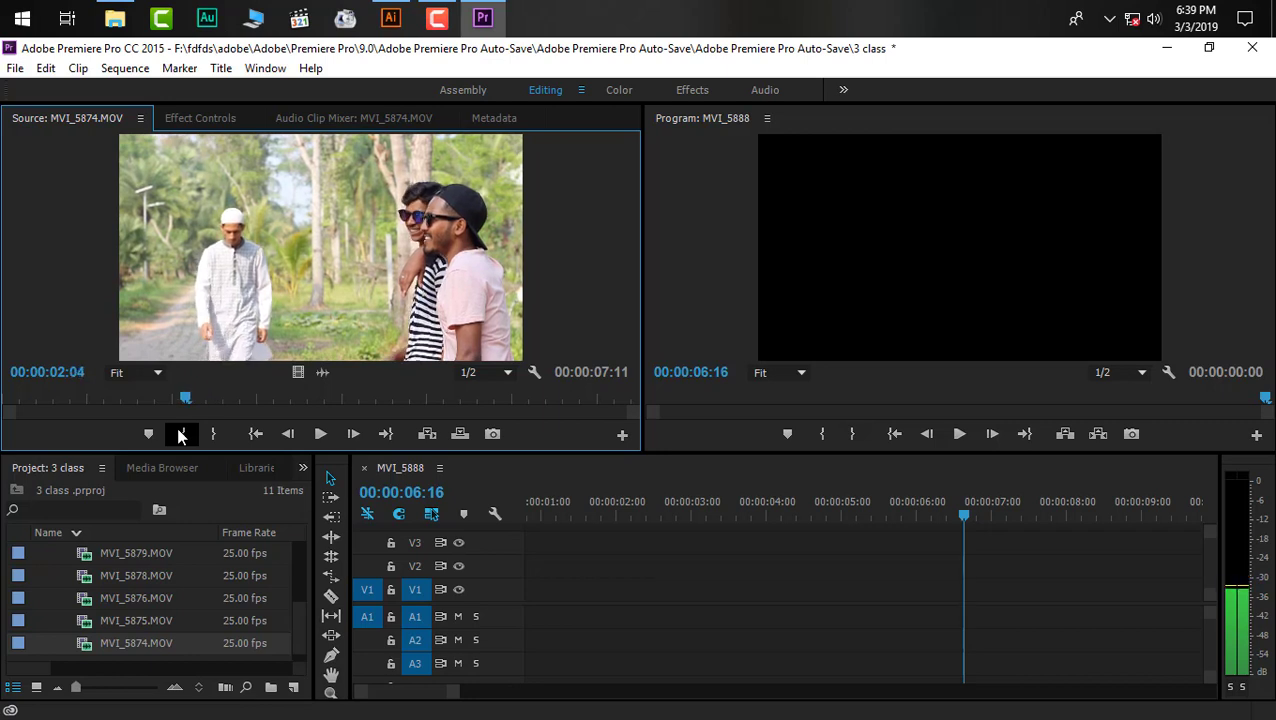
key(Left)
key(Left)
key(Left)
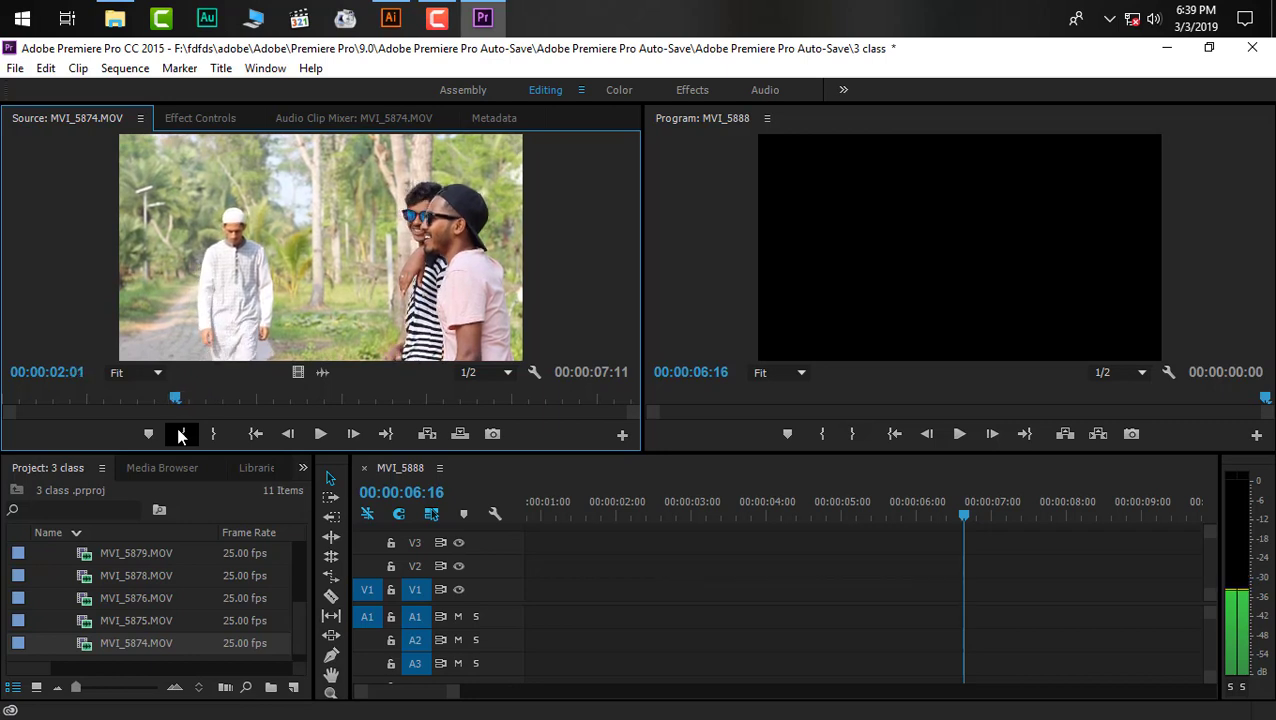
click(181, 434)
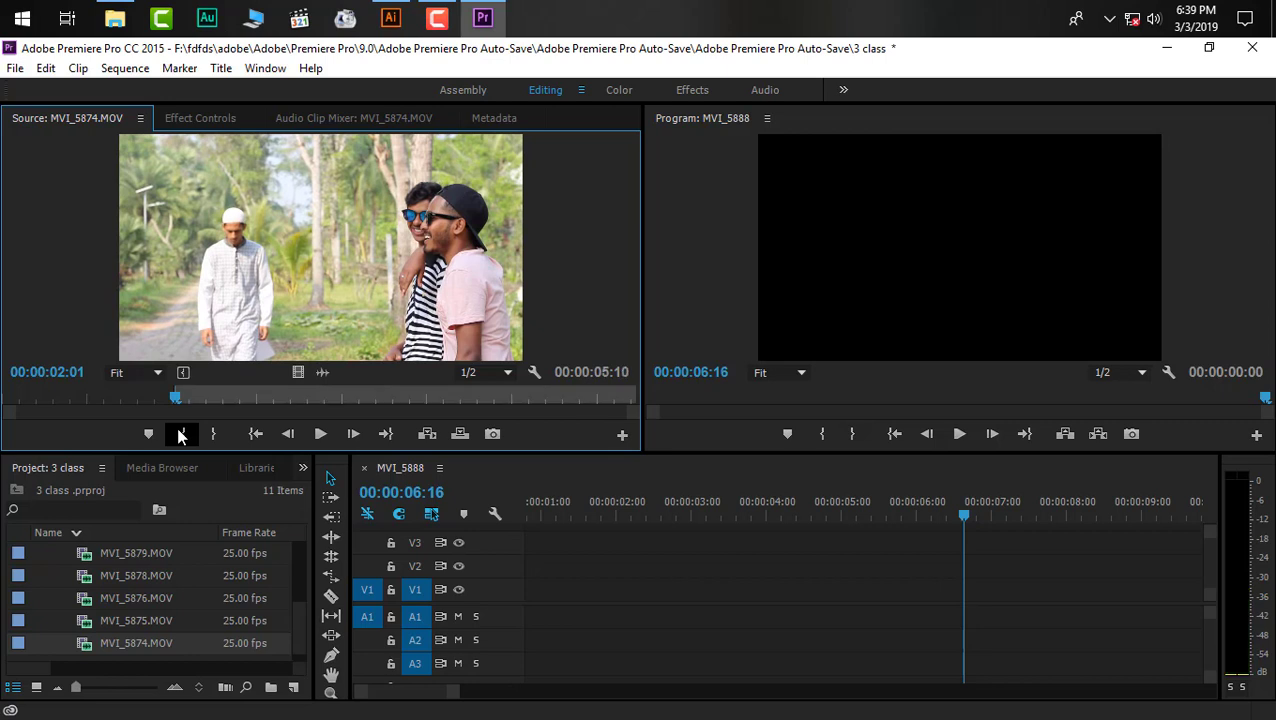
- Play MVI_5874.MOV onward, step back frame by frame, and mark an Out point at 00:00:05:08
key(space)
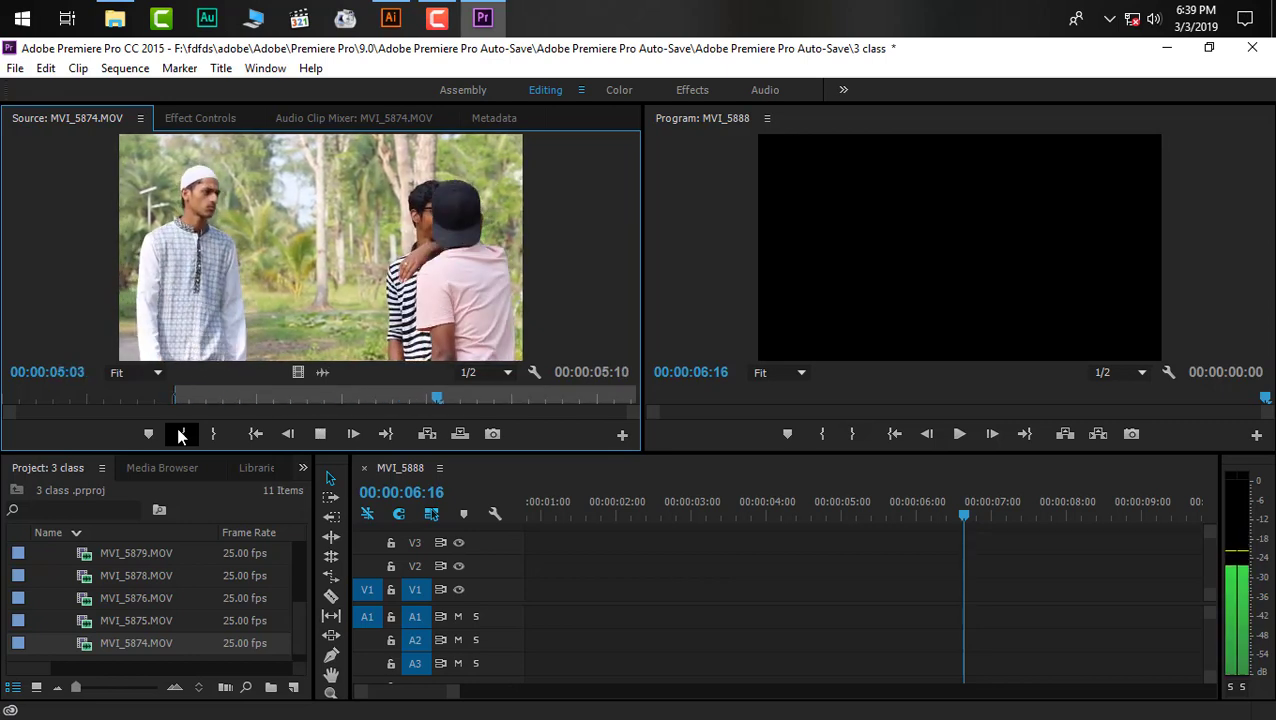
key(space)
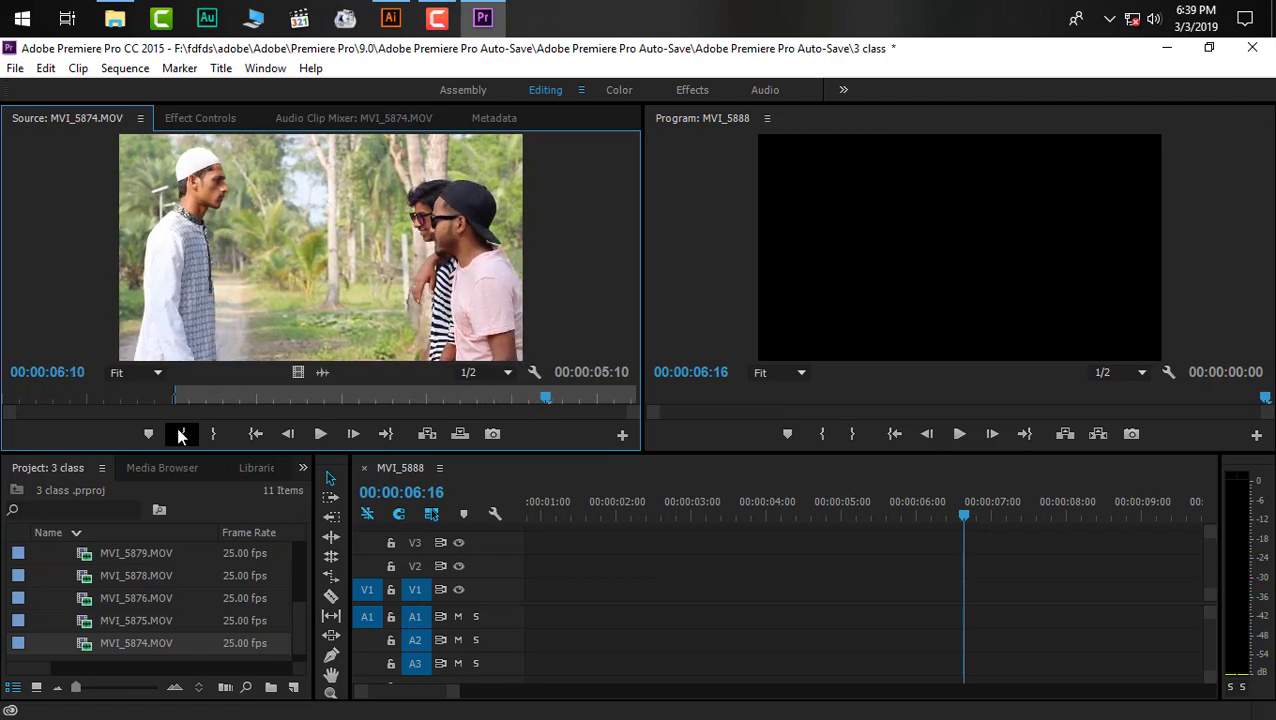
key(Left)
key(Left)
key(Left)
key(Left)
key(Left)
key(Left)
key(Left)
key(Left)
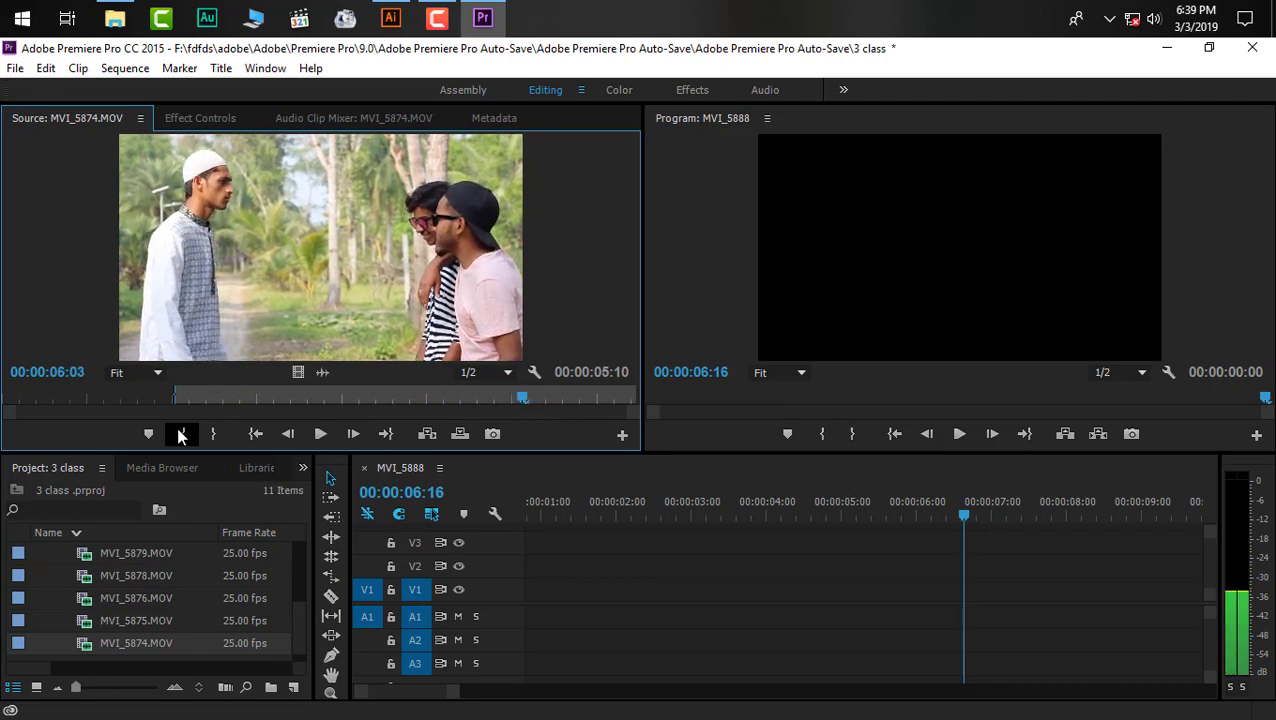
key(Left)
key(Left)
key(Left)
key(Left)
key(Left)
key(Left)
key(Left)
key(Left)
key(Left)
key(Left)
key(Left)
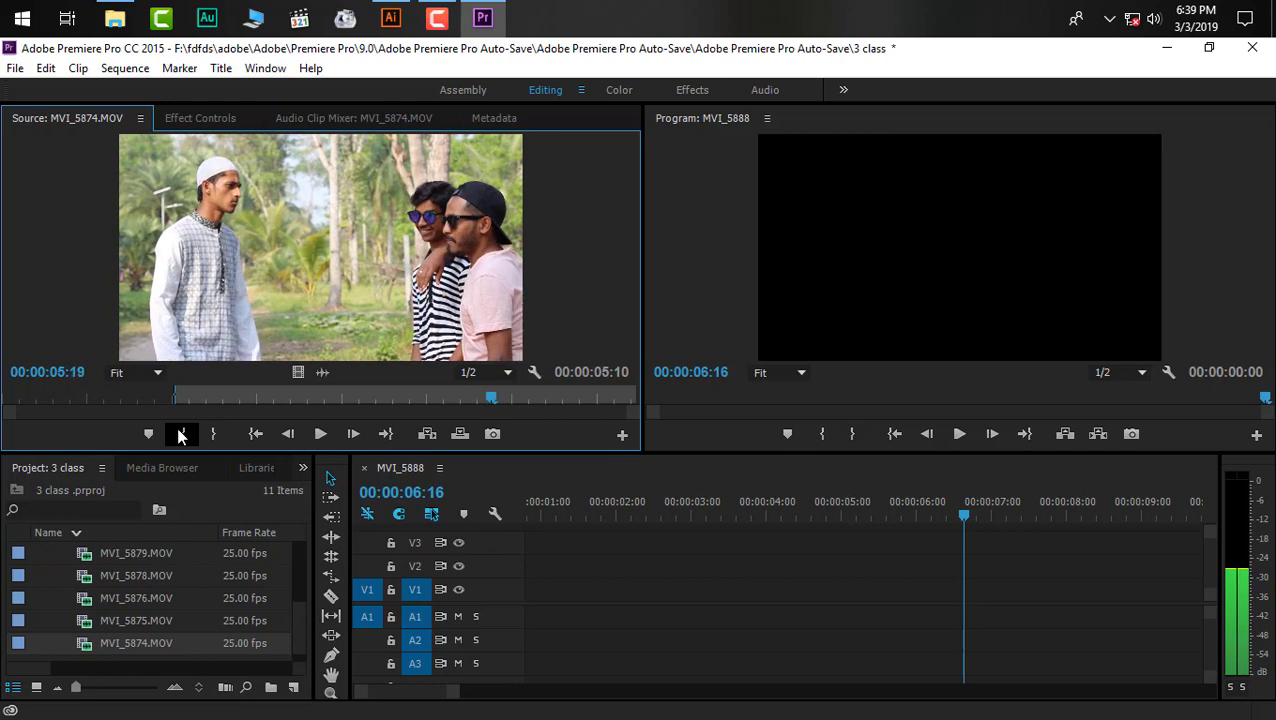
key(Left)
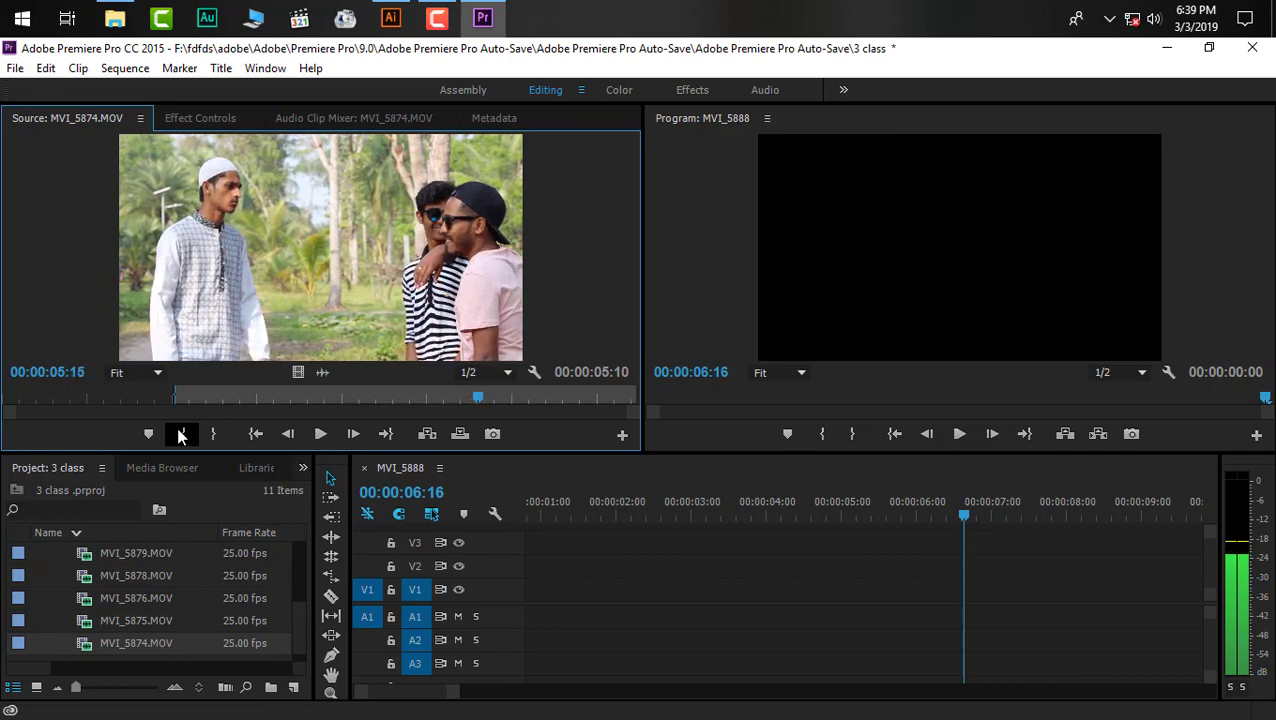
key(Left)
key(Left)
key(Left)
key(Left)
key(Left)
key(Left)
key(Left)
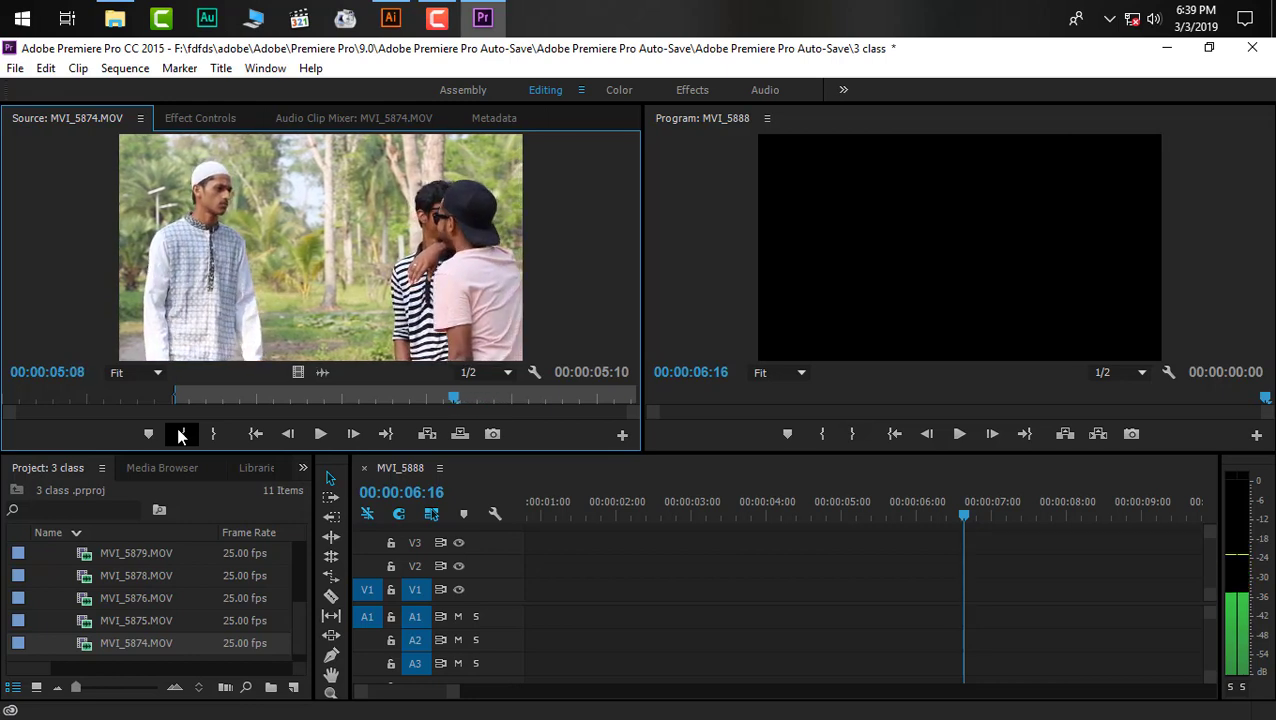
click(181, 434)
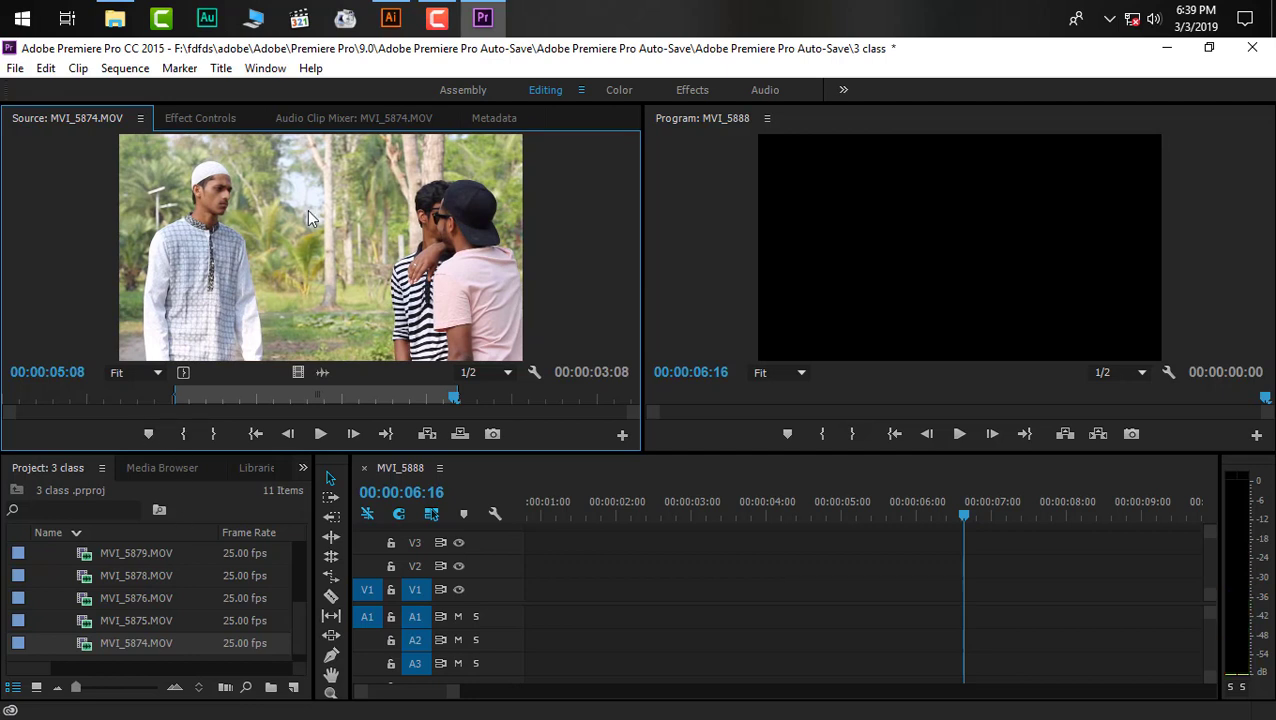
- Place the marked section of MVI_5874.MOV at the start of V1 and A1, and move the playhead to its last frame, 00:00:03:07
drag(307, 209, 510, 695)
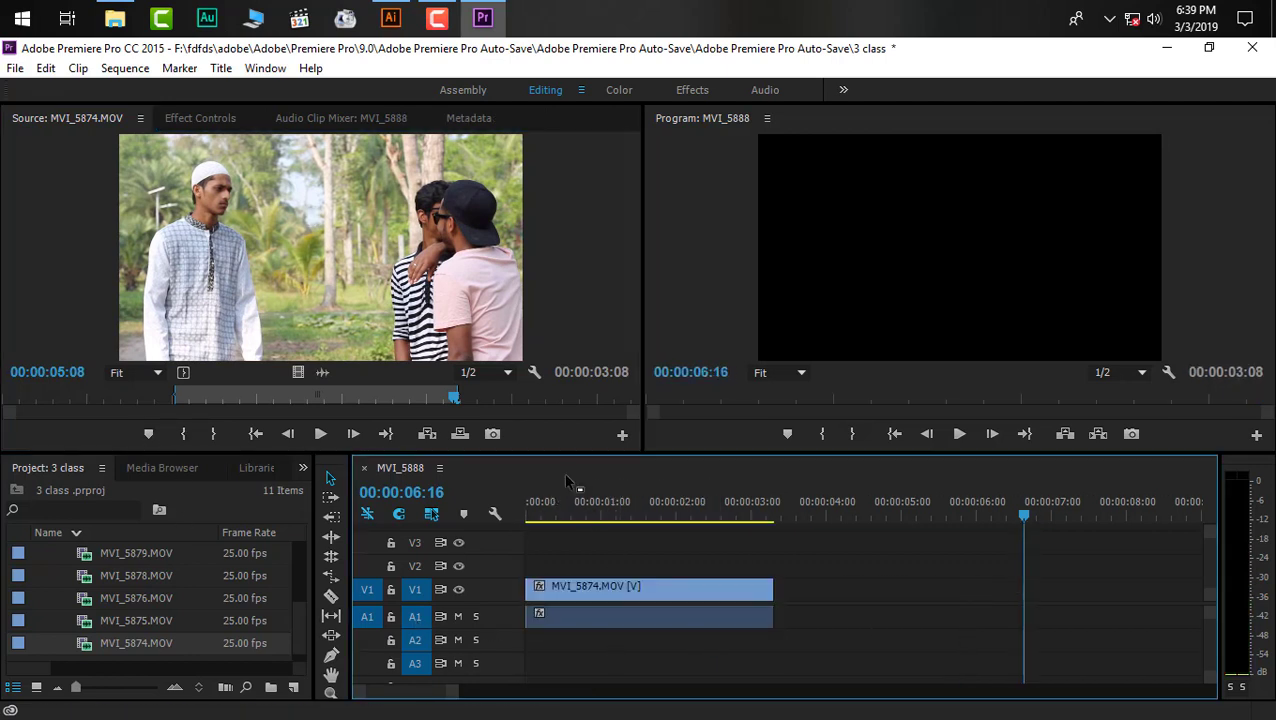
drag(585, 510, 788, 558)
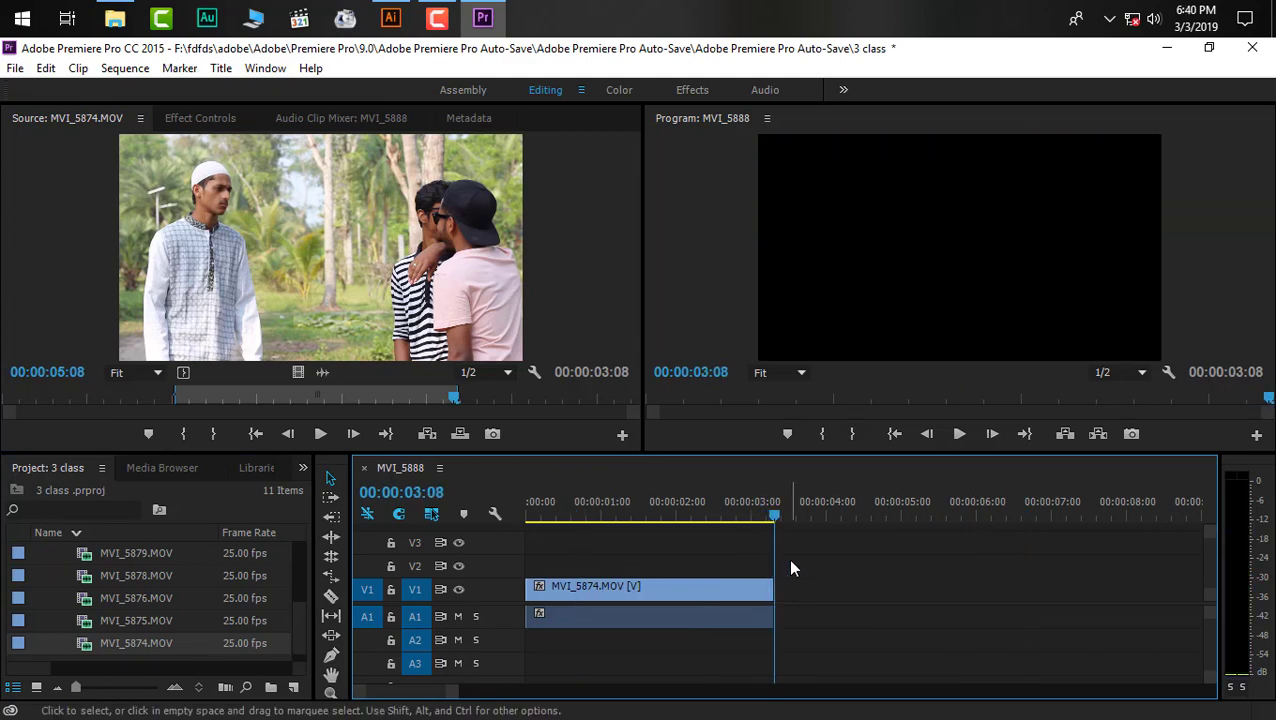
key(Left)
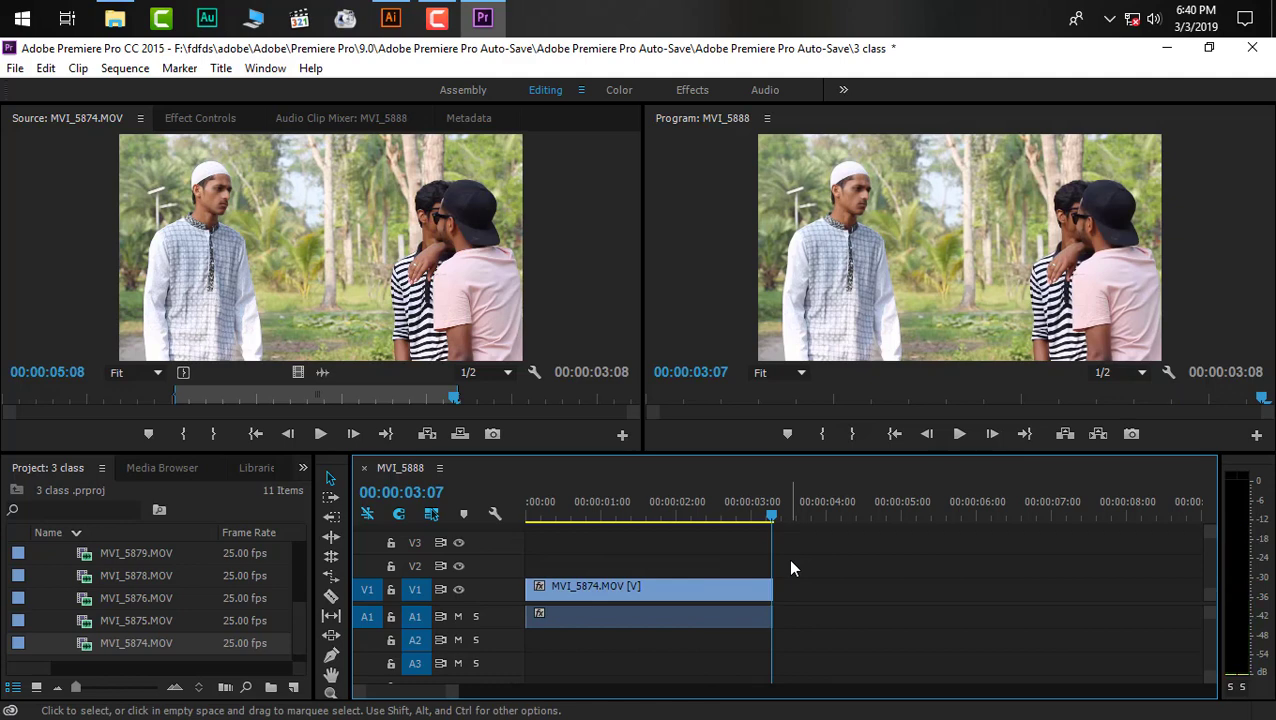
- Load MVI_5875.MOV into the Source monitor, scrub through it, and return to its first frame
double_click(120, 618)
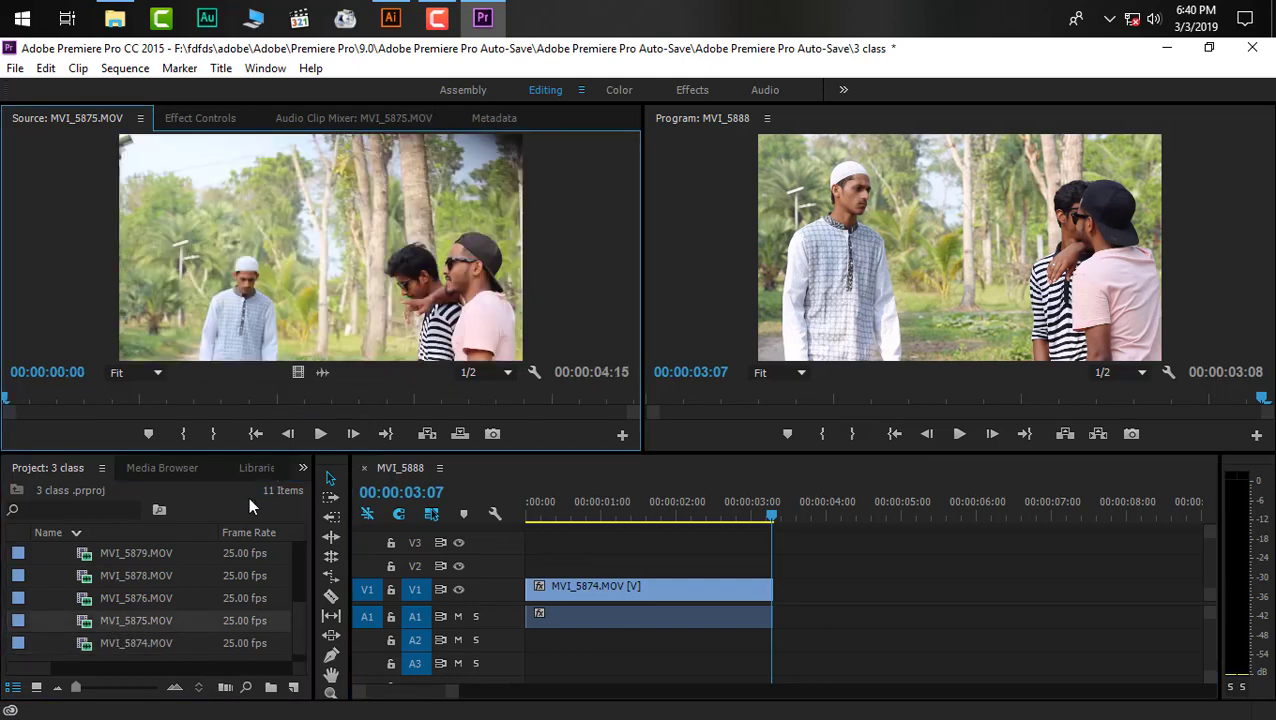
drag(8, 410, 442, 429)
drag(408, 435, 356, 435)
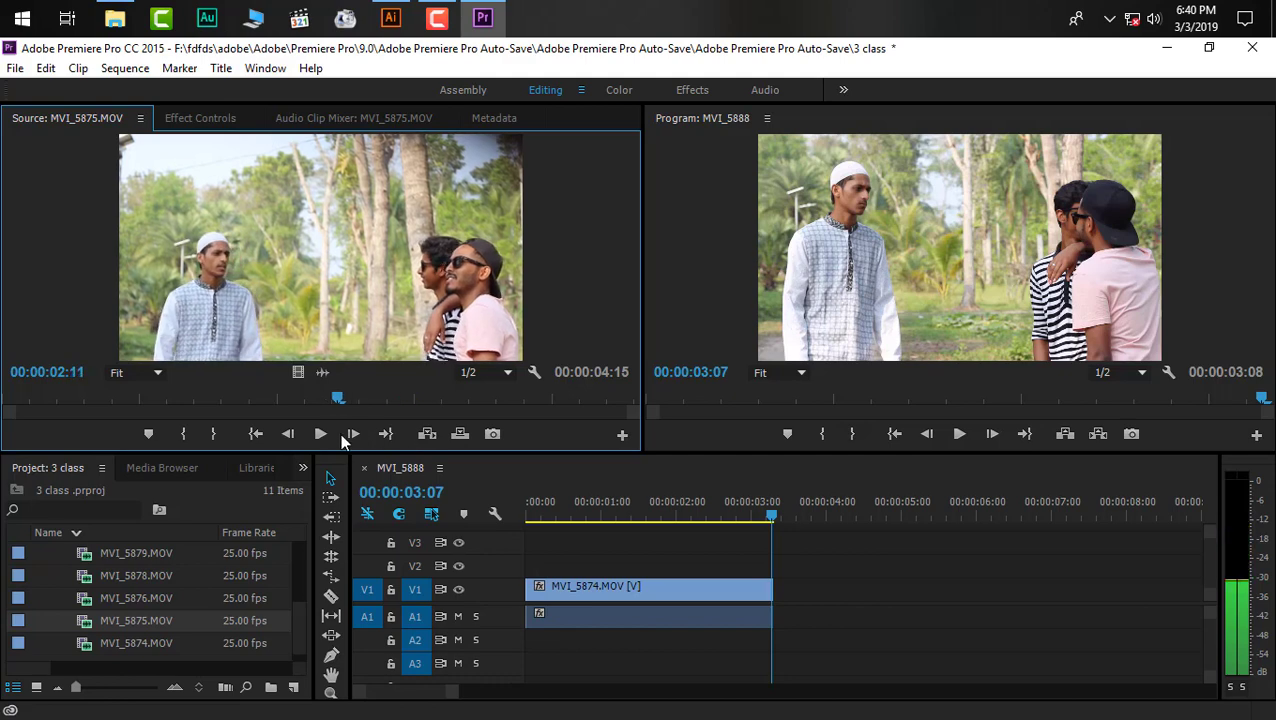
double_click(93, 600)
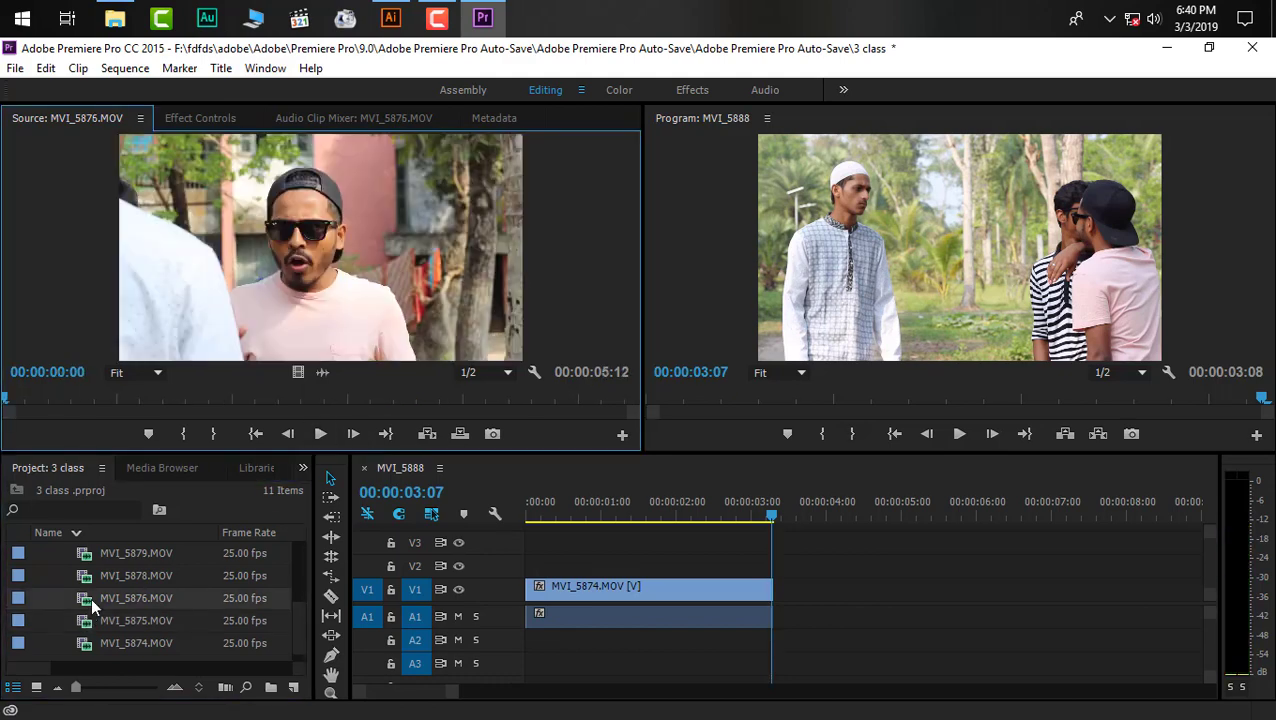
double_click(119, 621)
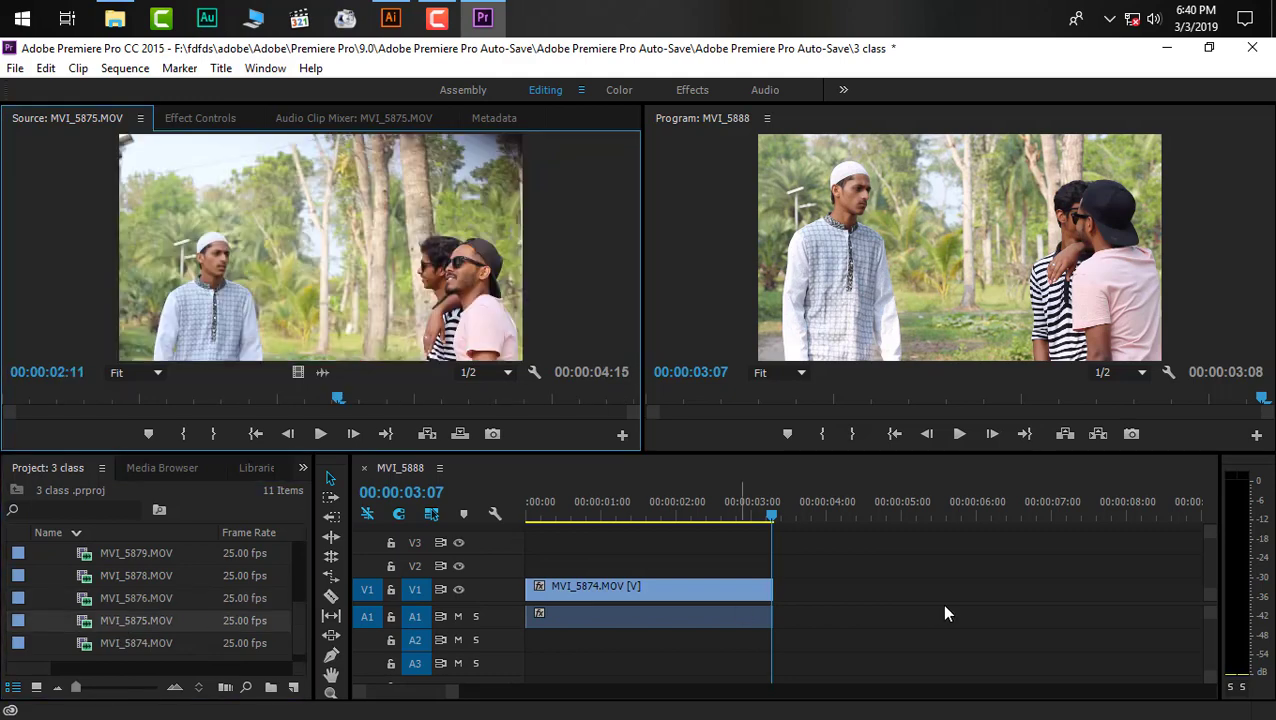
drag(340, 405, 5, 475)
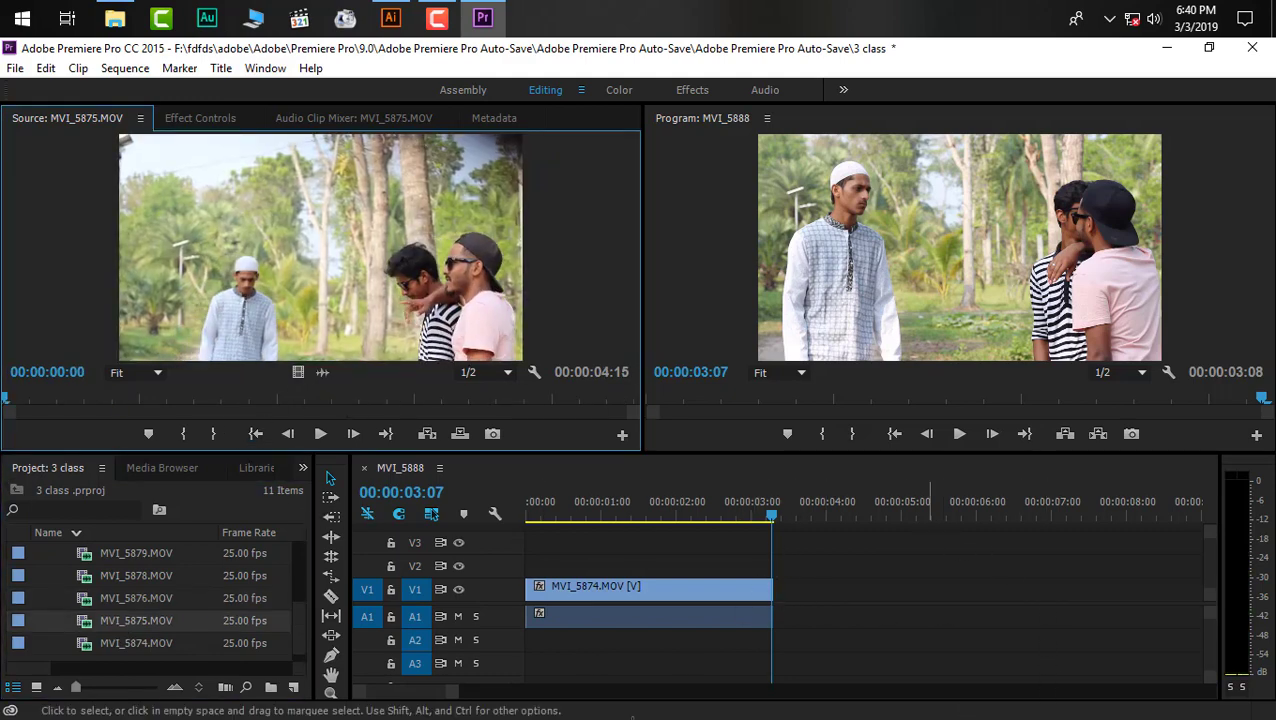
- Replace the MVI_5874.MOV clip in the timeline with the full MVI_5875.MOV clip at the sequence start
drag(923, 559, 536, 640)
key(Delete)
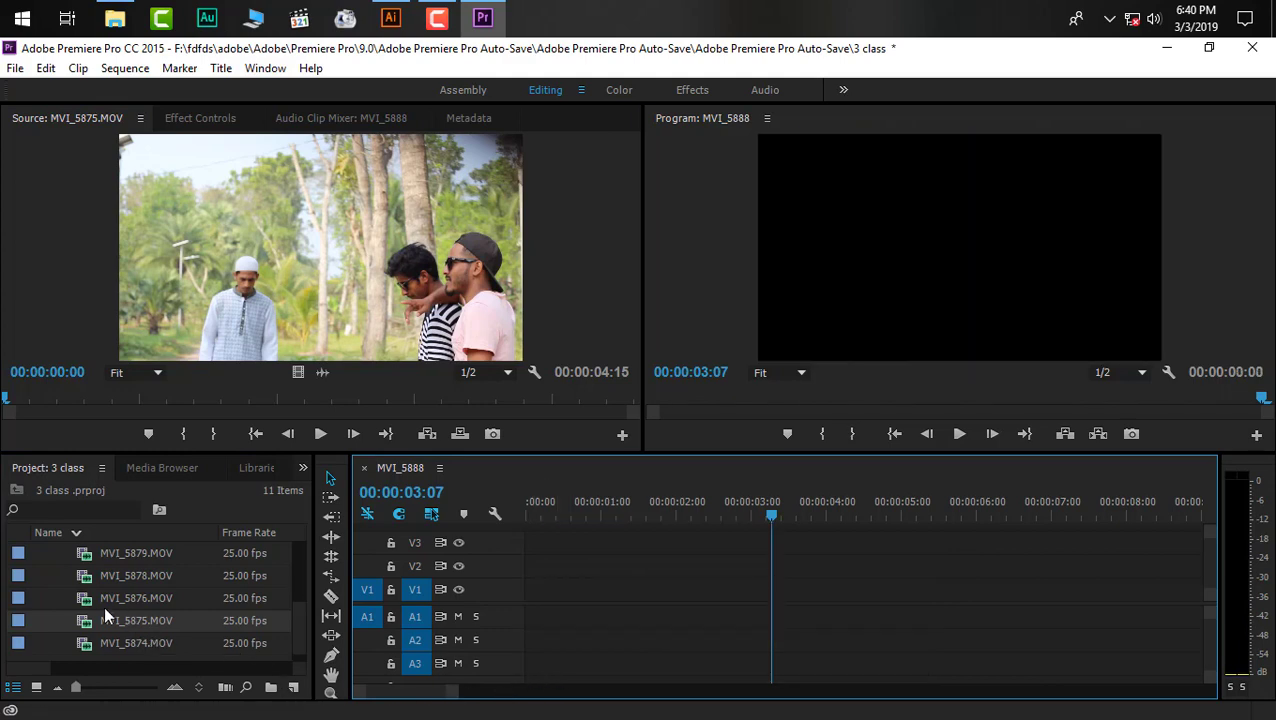
double_click(88, 622)
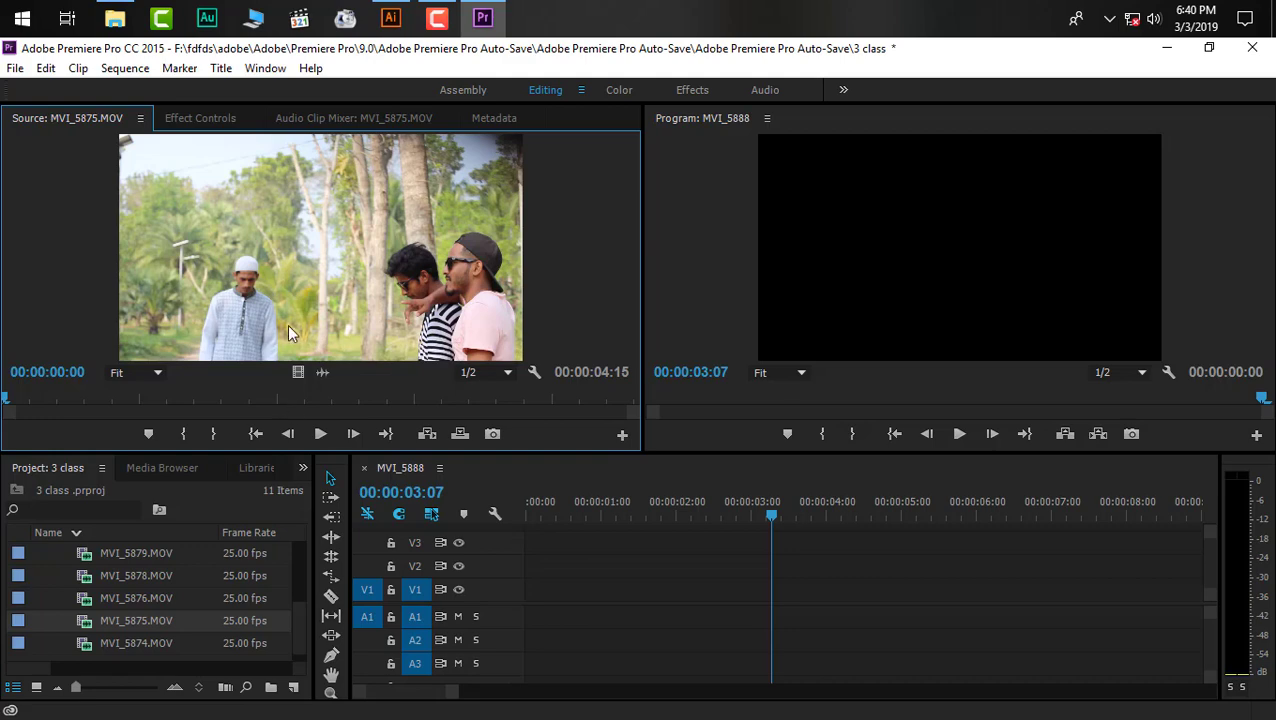
drag(302, 341, 515, 610)
- Scrub and play the MVI_5875.MOV clip in the sequence, finishing with the playhead on its last frame at 00:00:04:14
drag(640, 505, 897, 512)
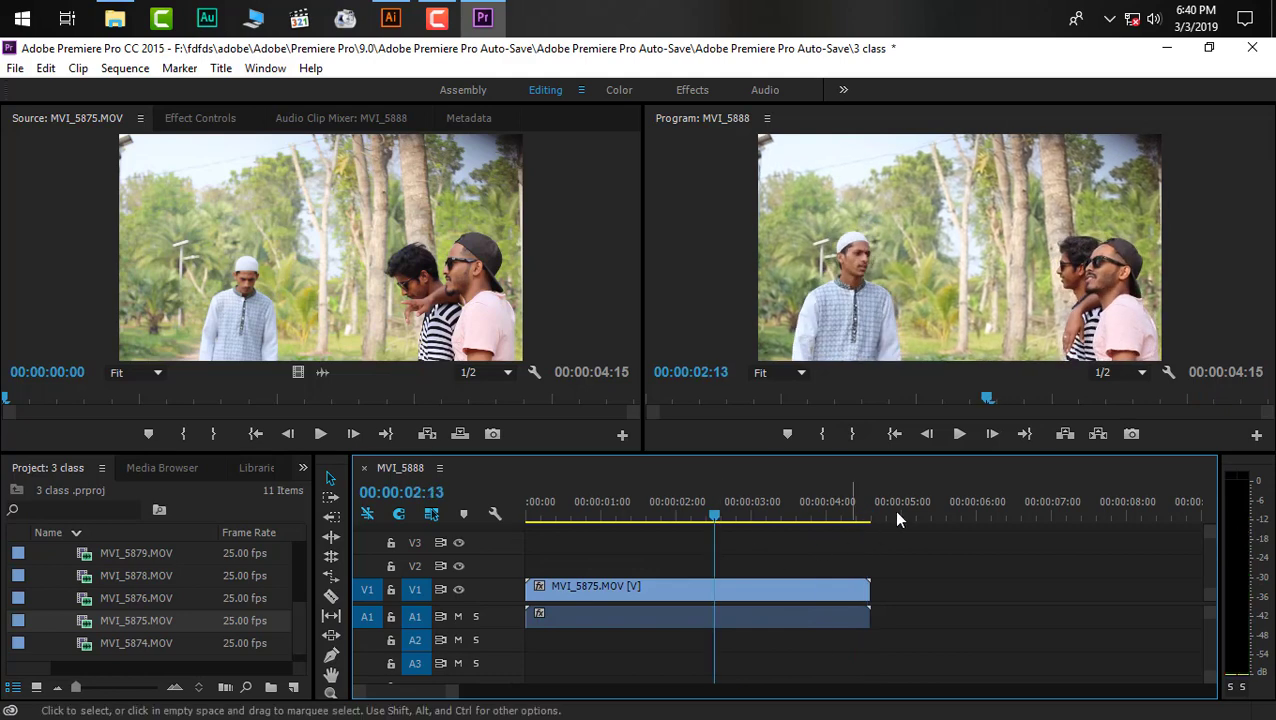
click(959, 436)
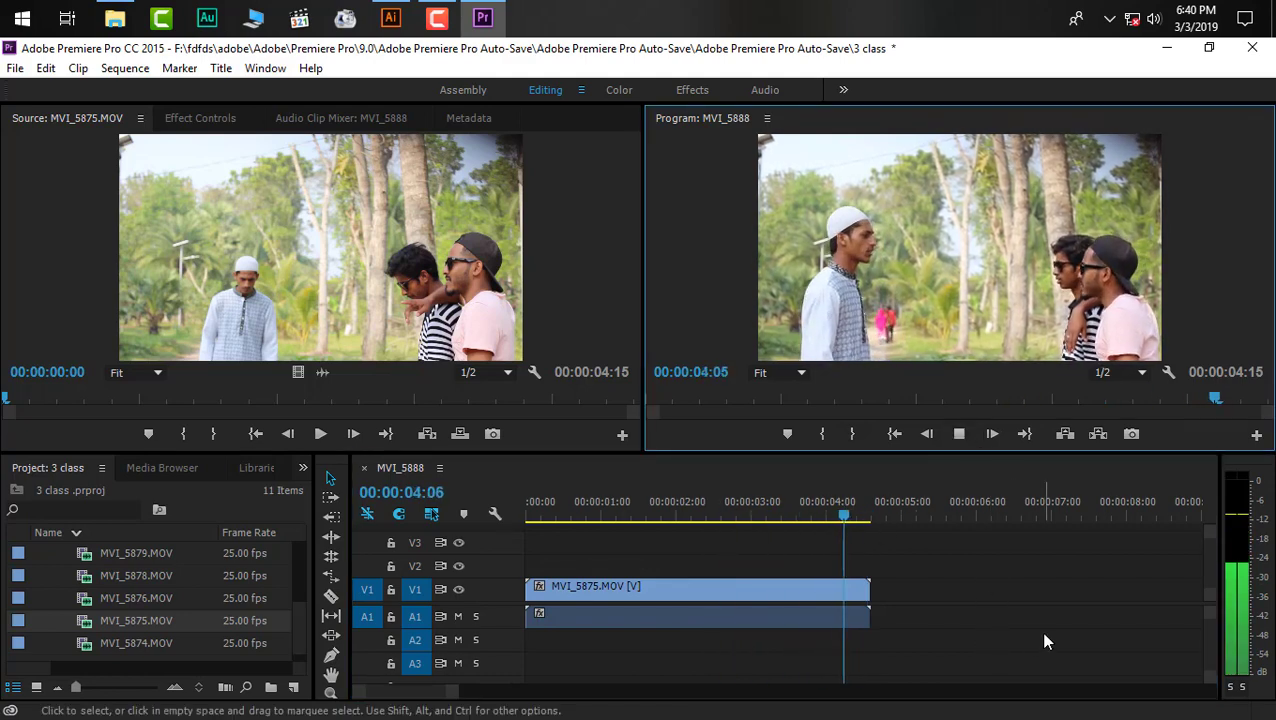
key(space)
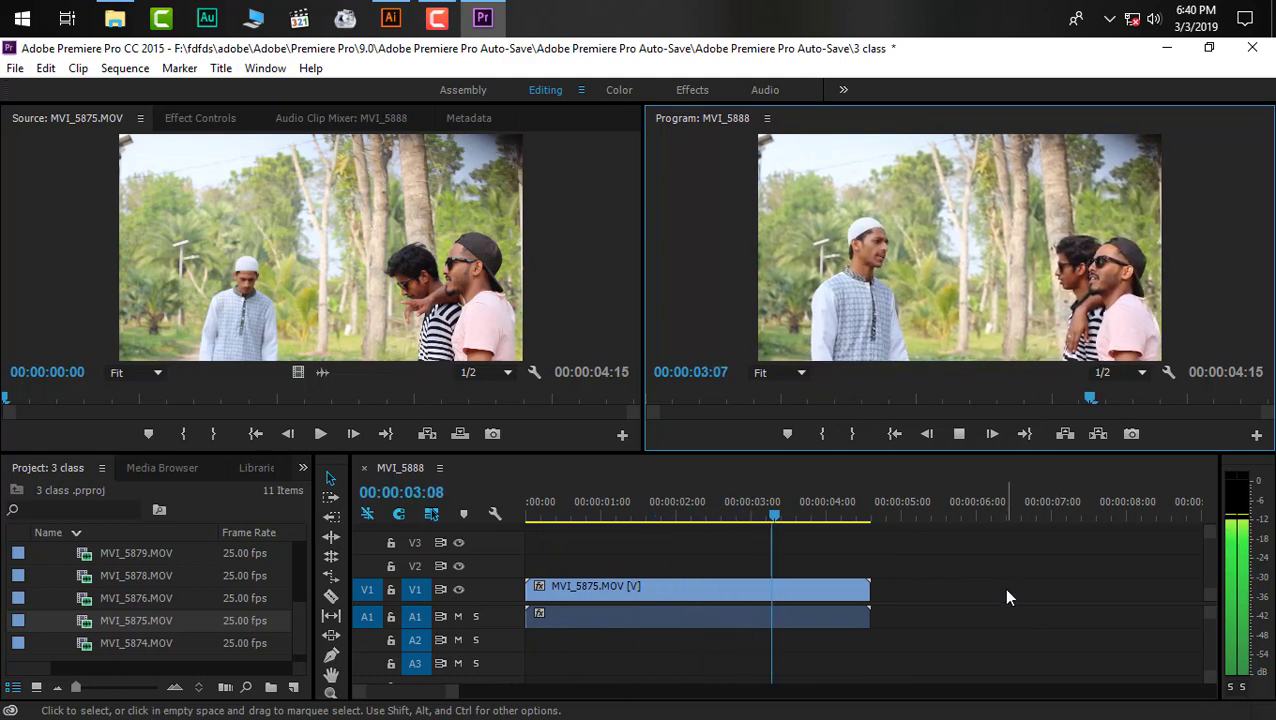
click(851, 513)
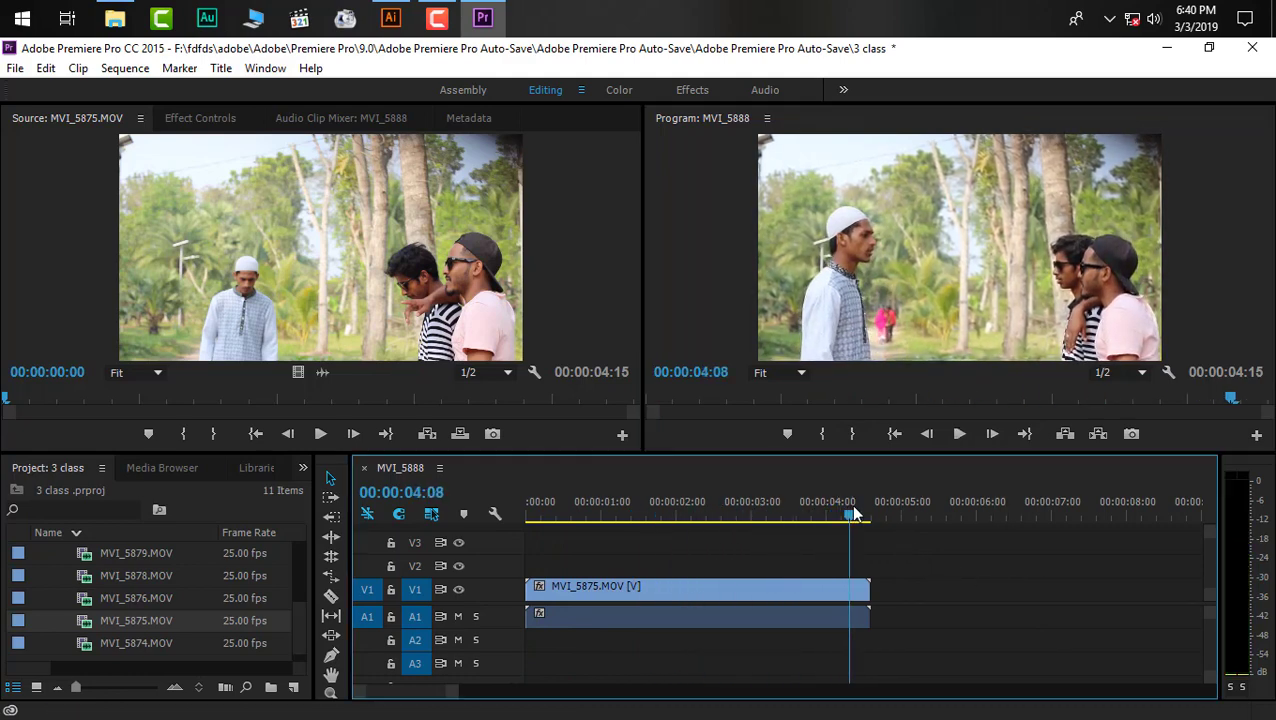
drag(851, 513, 868, 515)
- Load MVI_5876.MOV from the project bin into the Source monitor and play it
click(96, 603)
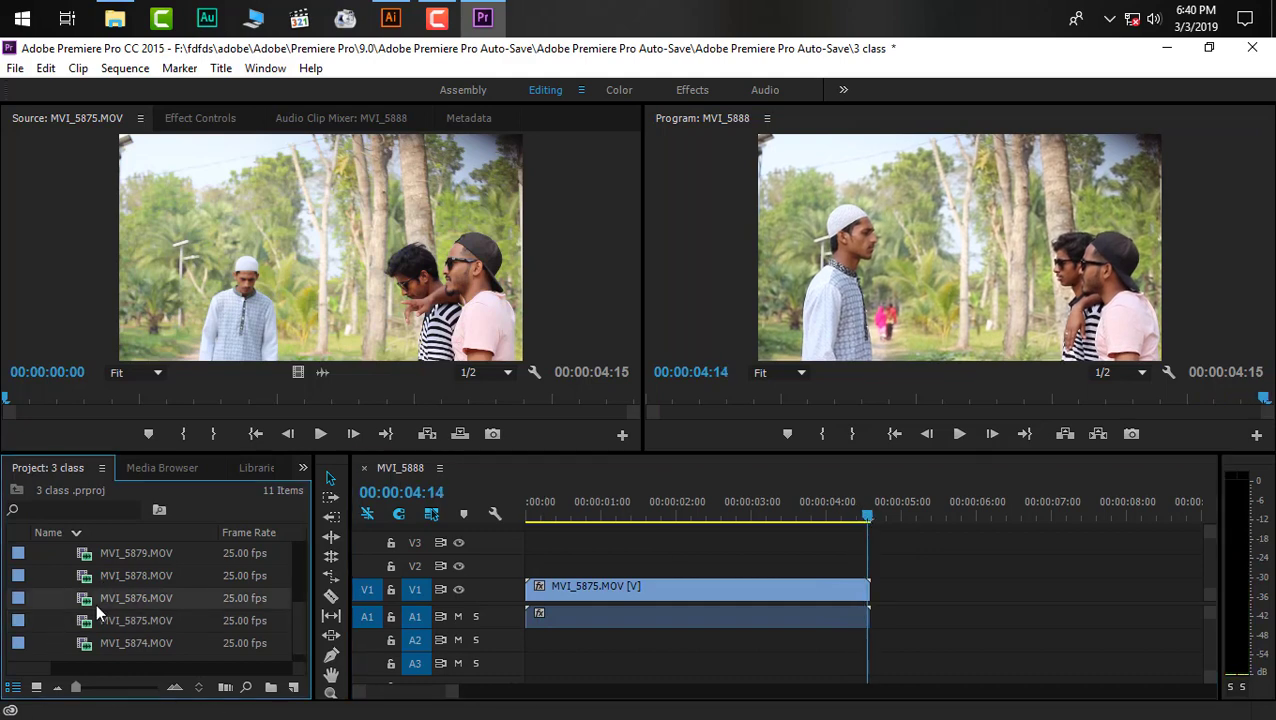
double_click(89, 603)
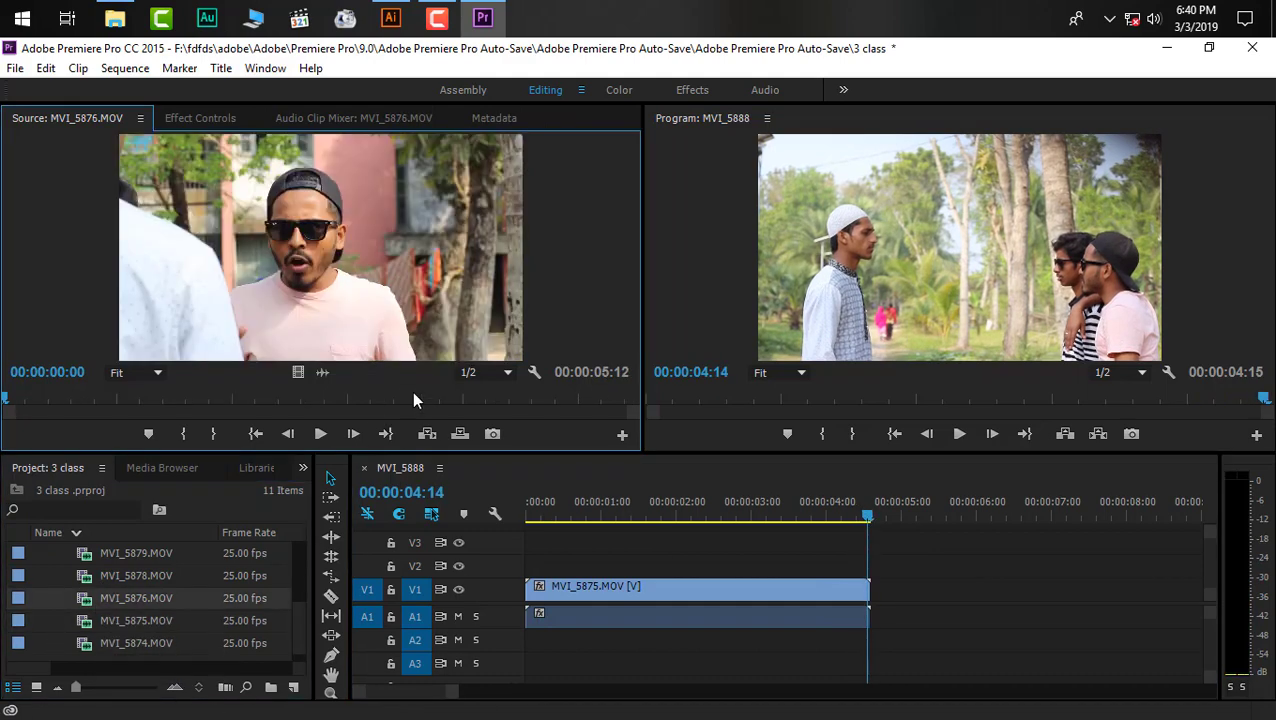
click(322, 434)
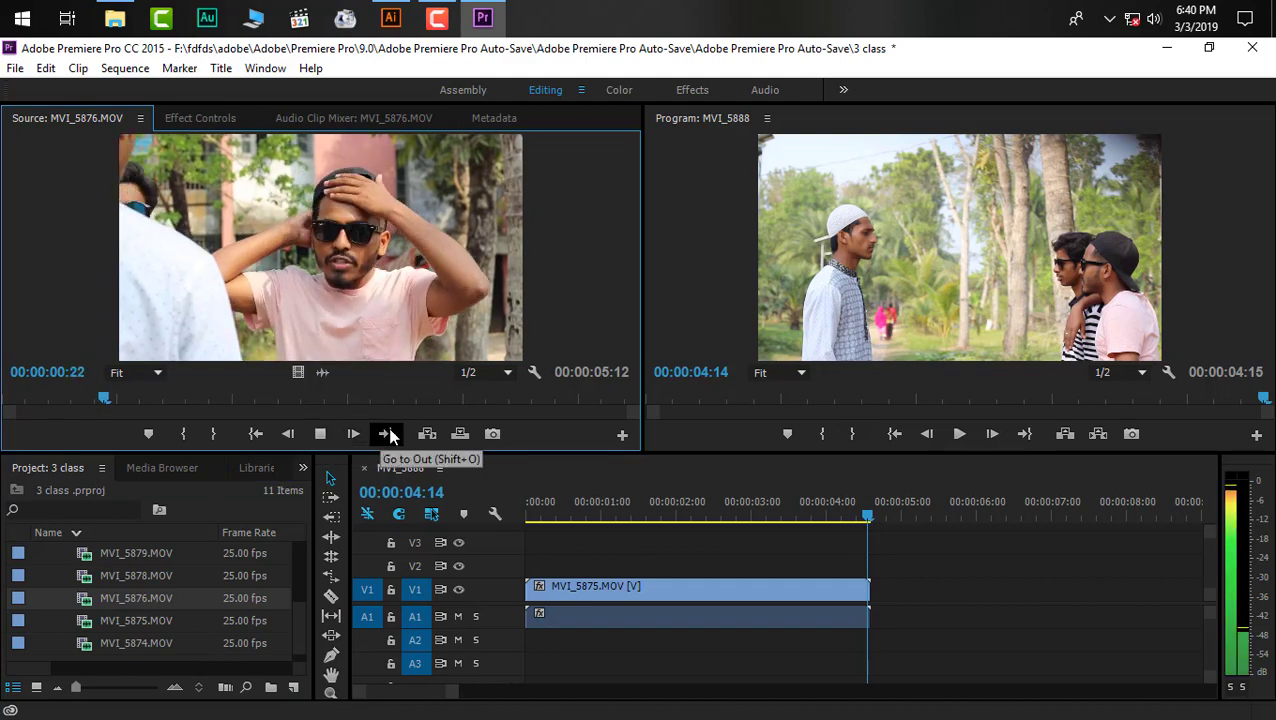
- Load MVI_5878.MOV into the Source monitor, preview it, and step back near its beginning to 00:00:00:03
double_click(89, 576)
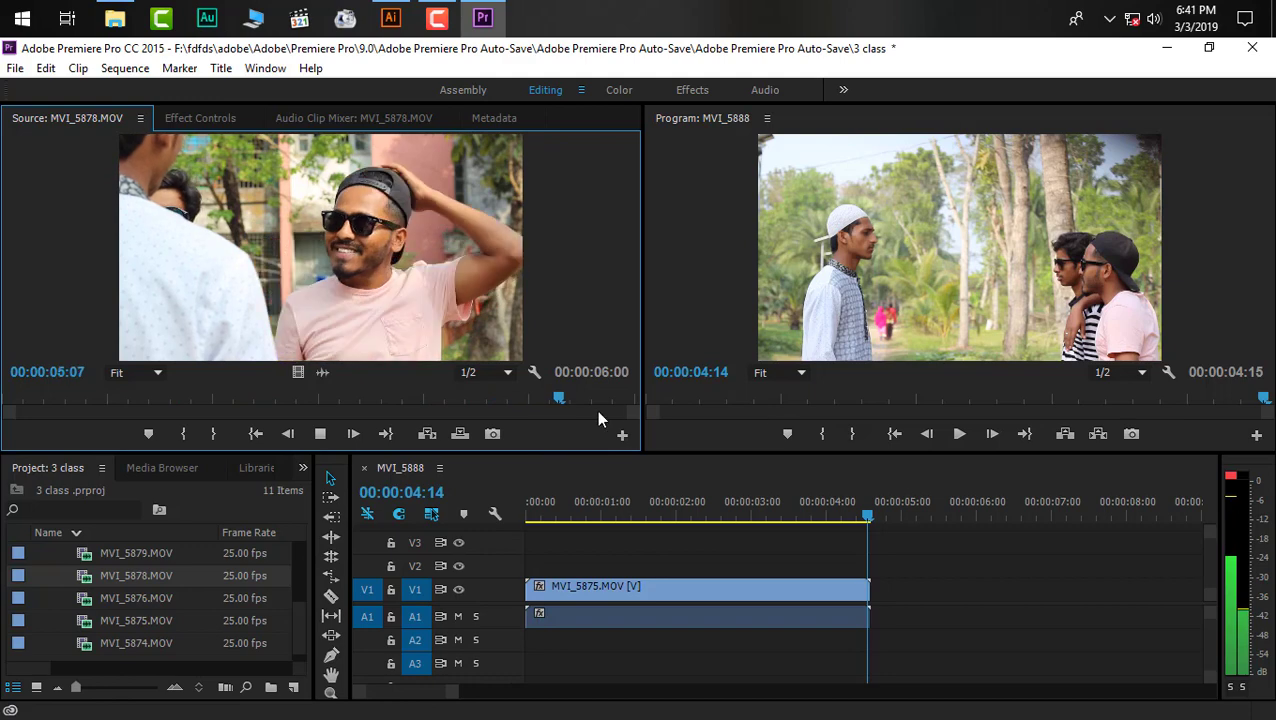
key(space)
drag(566, 402, 29, 509)
key(space)
key(space)
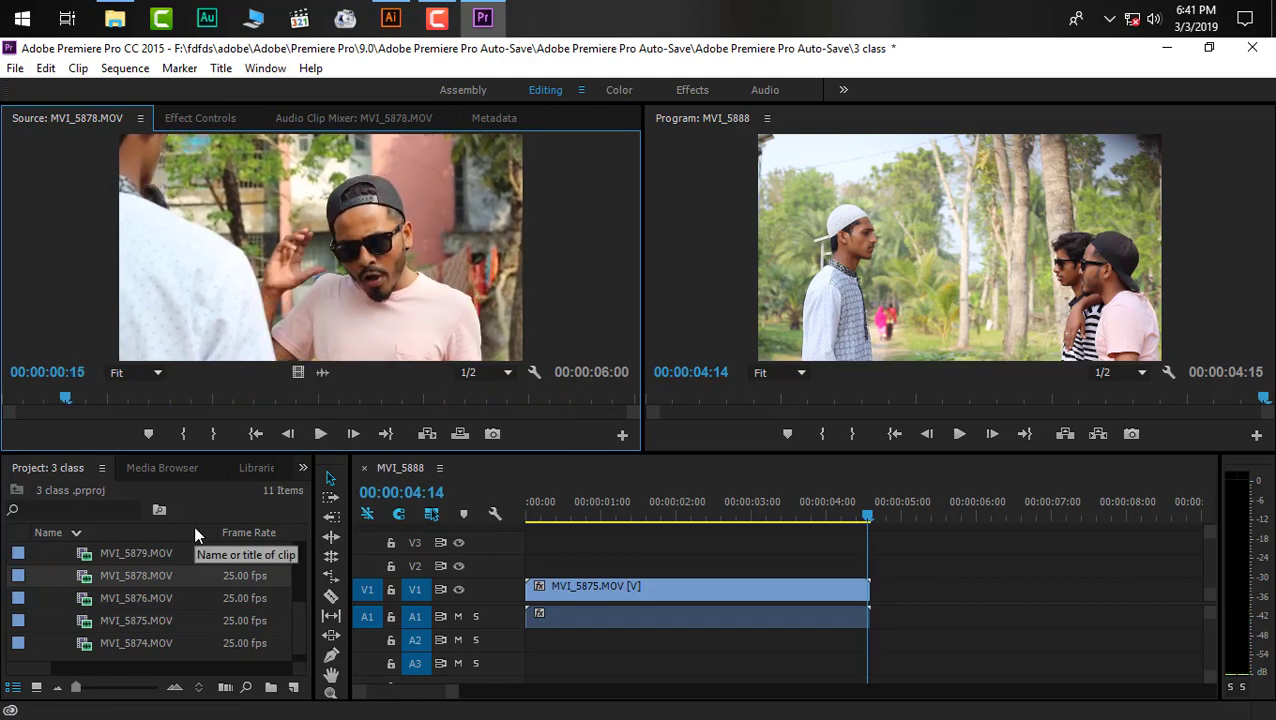
key(Left)
key(Left)
key(Left)
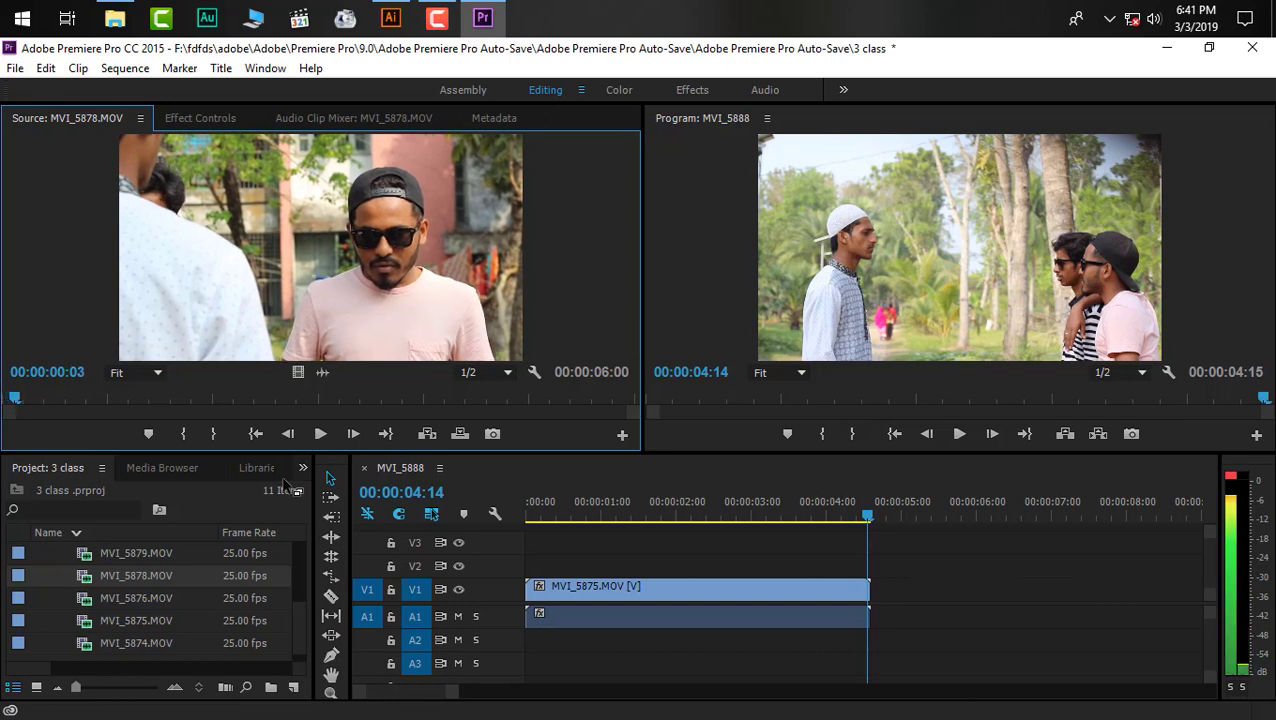
- Mark the In point of MVI_5878.MOV at 00:00:00:06 in the Source monitor and play the clip to its end
key(Right)
key(Right)
key(Right)
key(i)
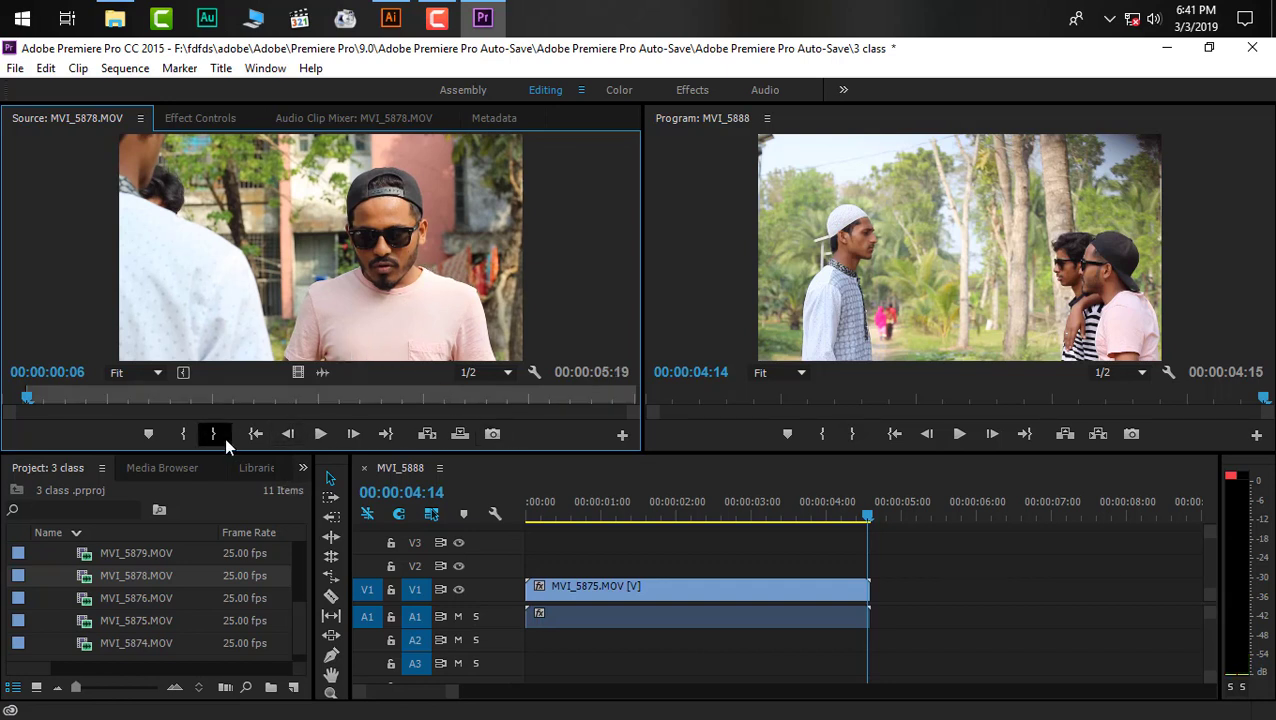
key(space)
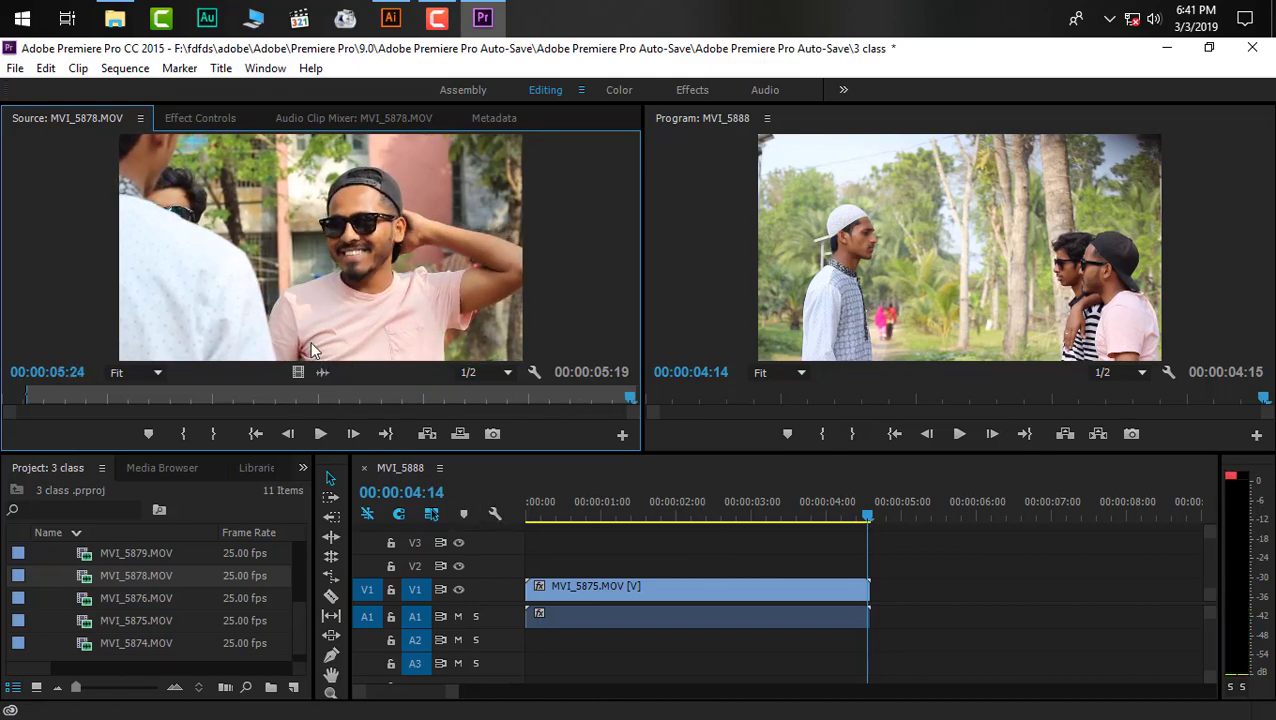
- Place the trimmed MVI_5878.MOV directly after MVI_5875.MOV on V1 and A1 and move the sequence playhead to 00:00:10:07
drag(633, 495, 862, 606)
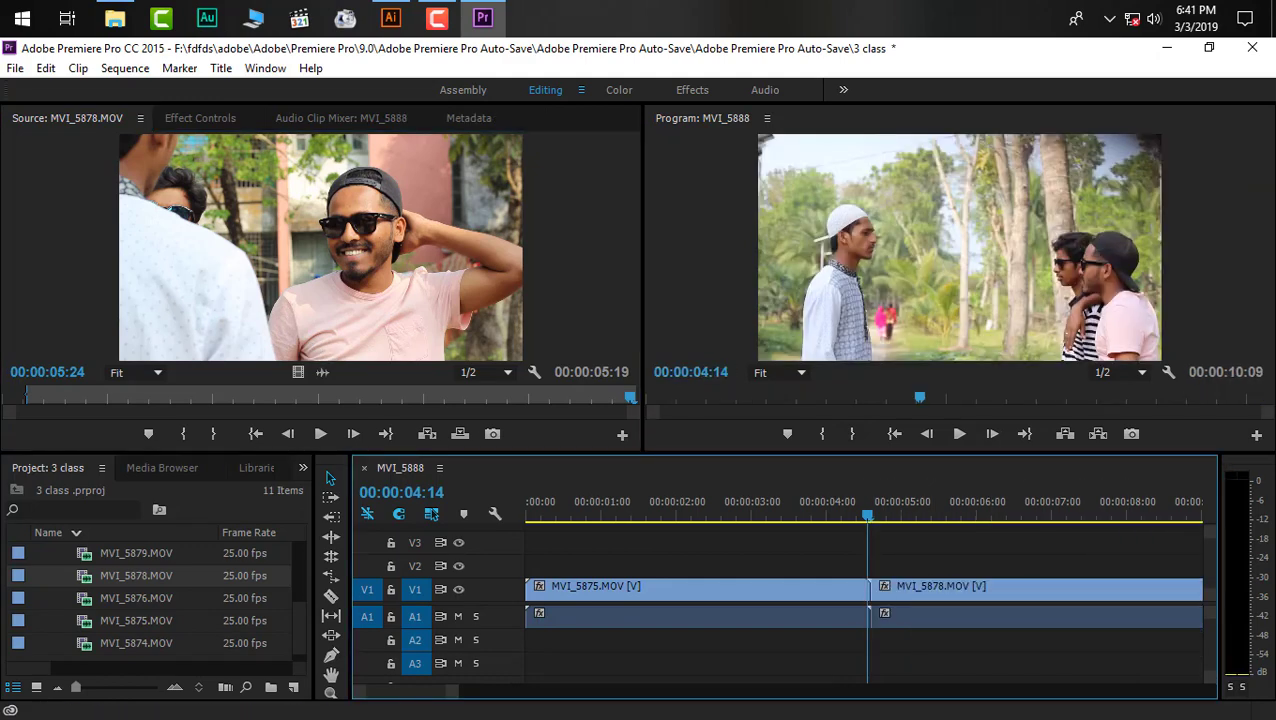
scroll(454, 699, down, 5)
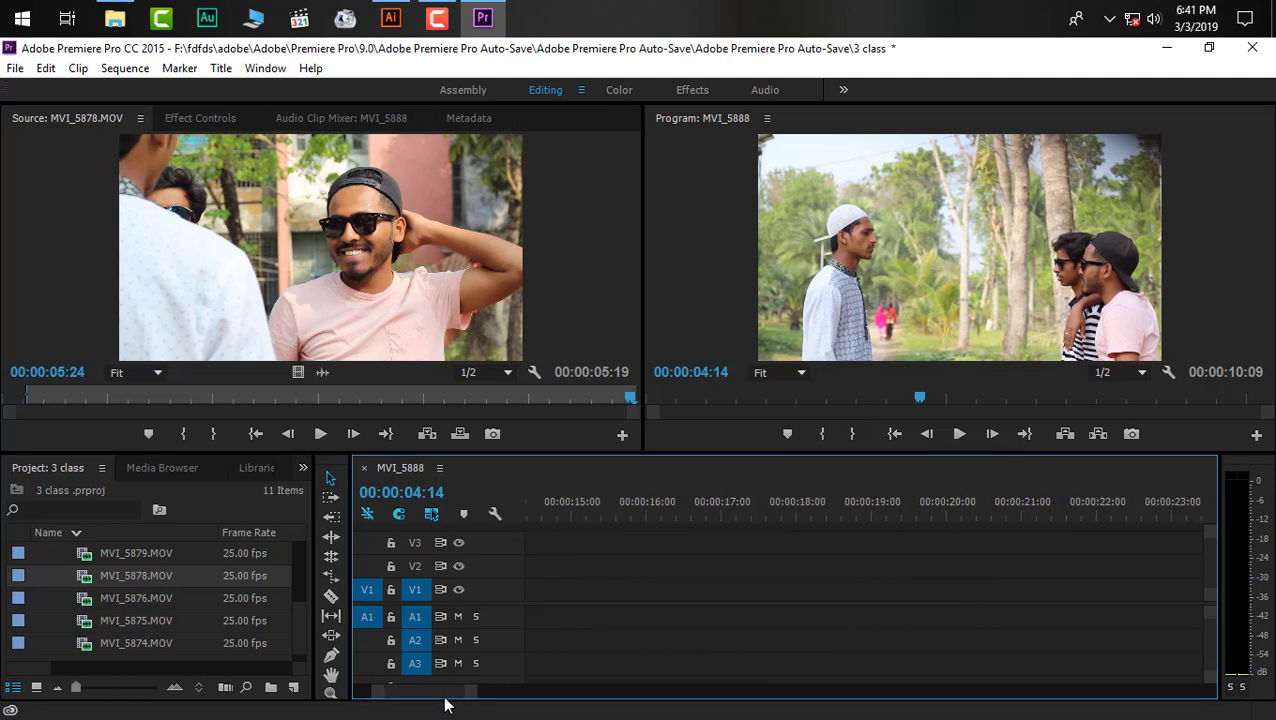
scroll(446, 702, up, 5)
drag(457, 697, 540, 700)
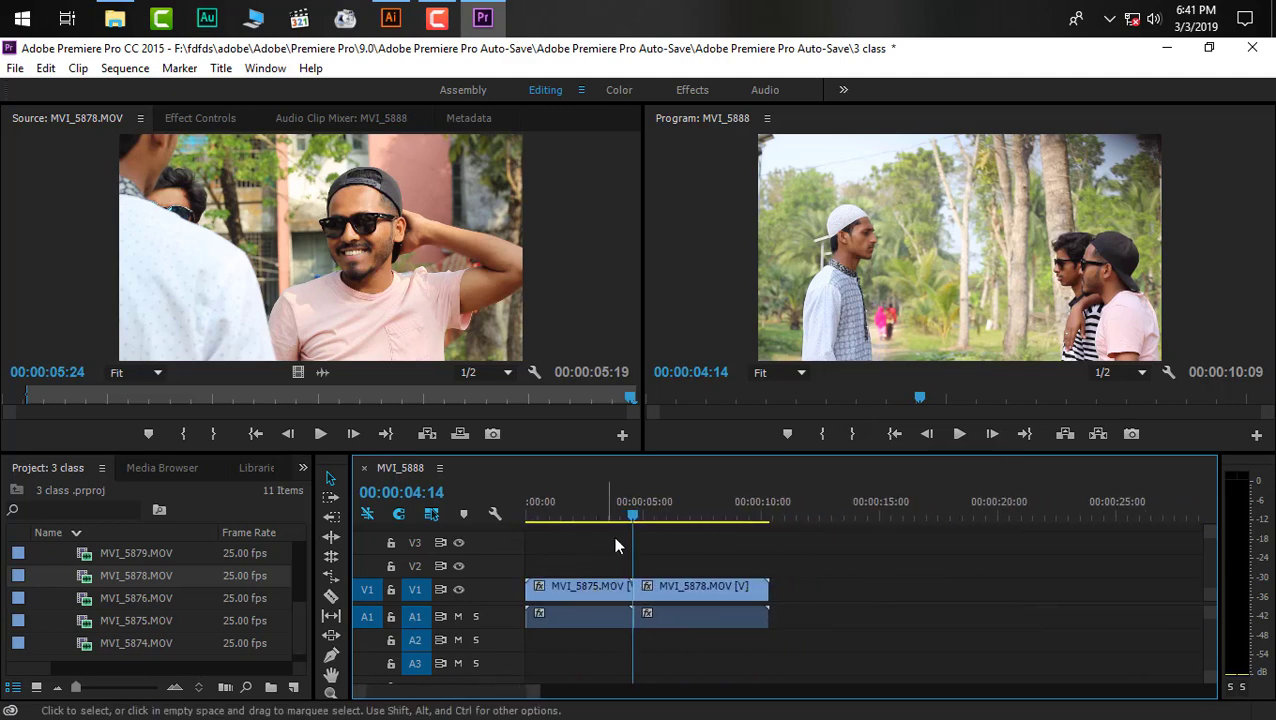
drag(632, 515, 771, 619)
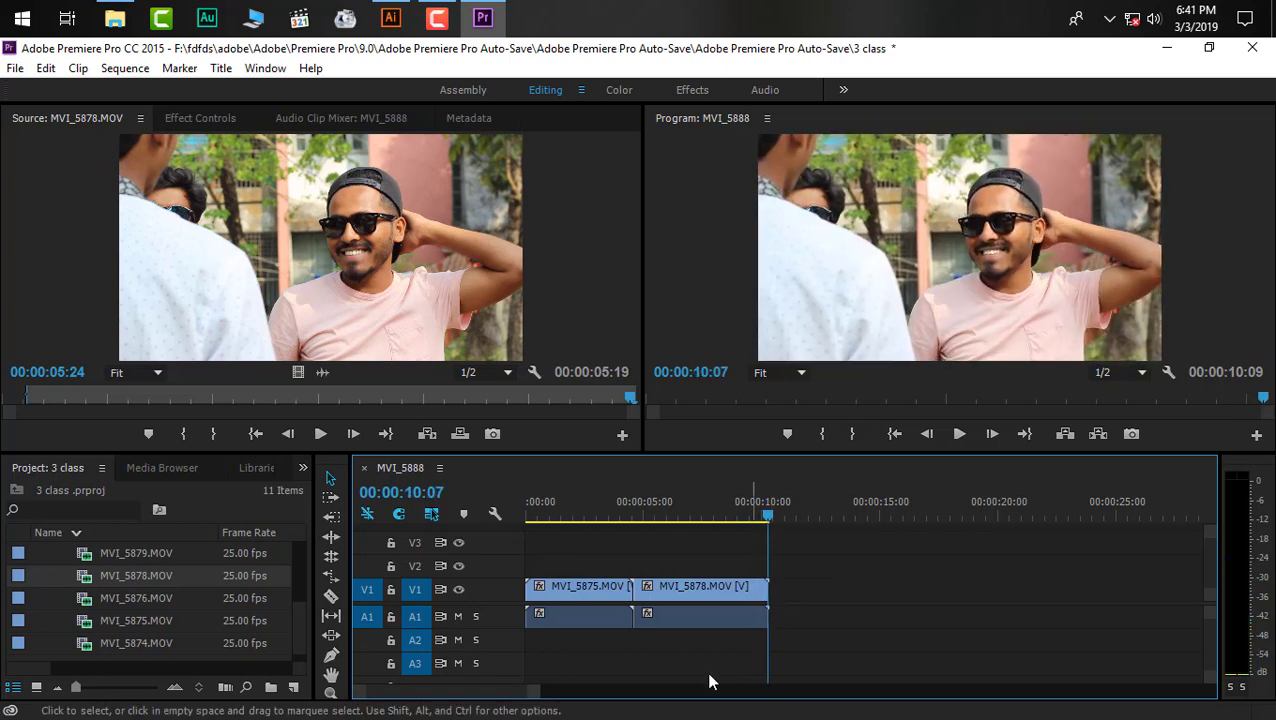
- Preview MVI_5879.MOV and MVI_5881.MOV one after the other in the Source monitor
double_click(118, 553)
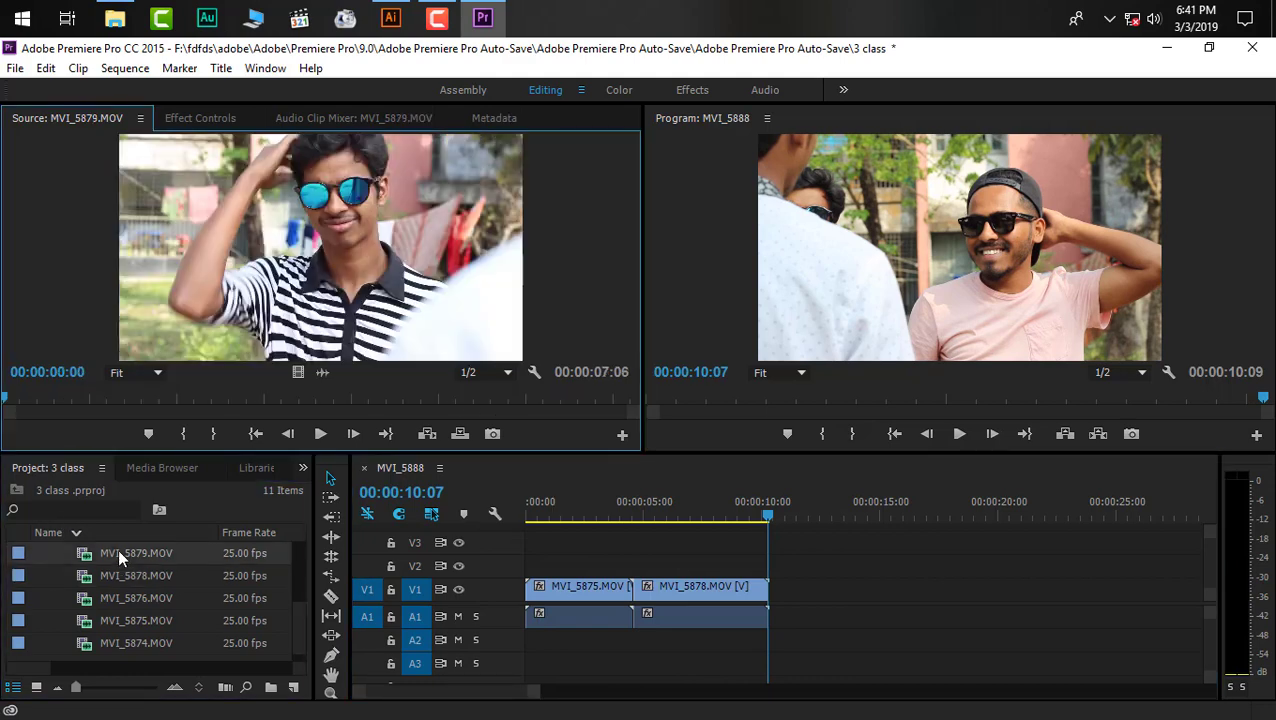
click(320, 430)
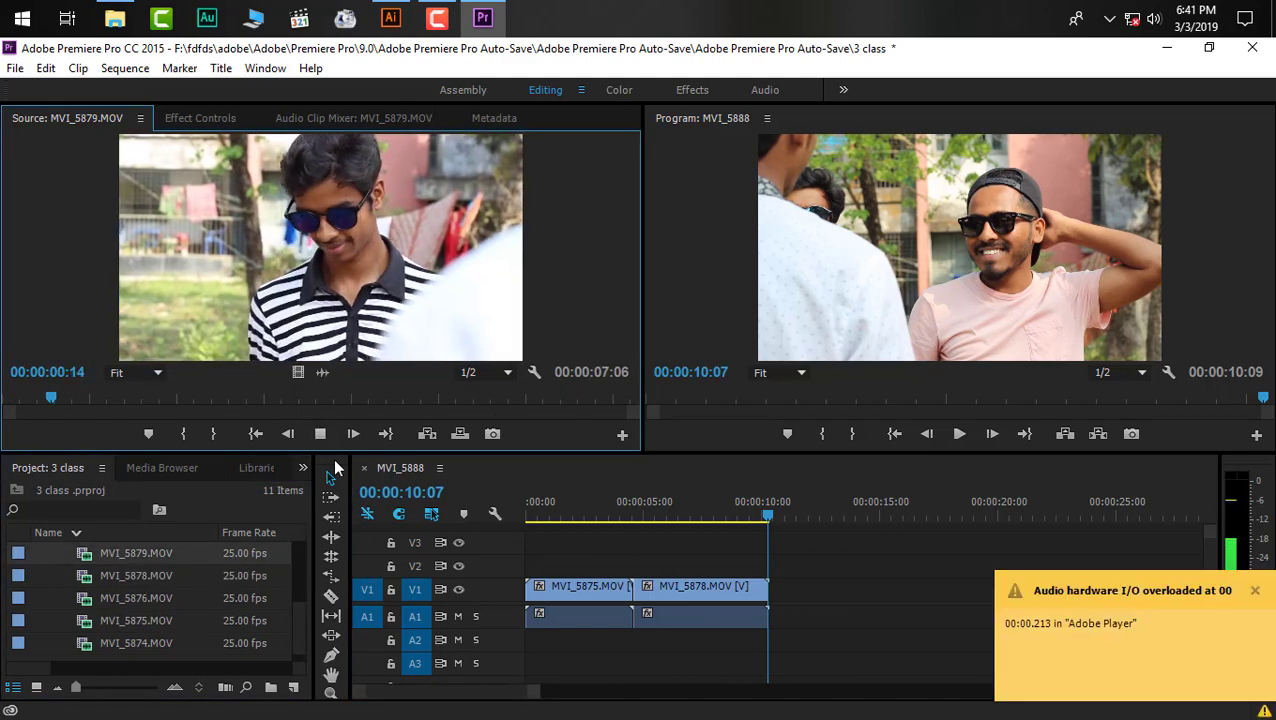
click(1254, 590)
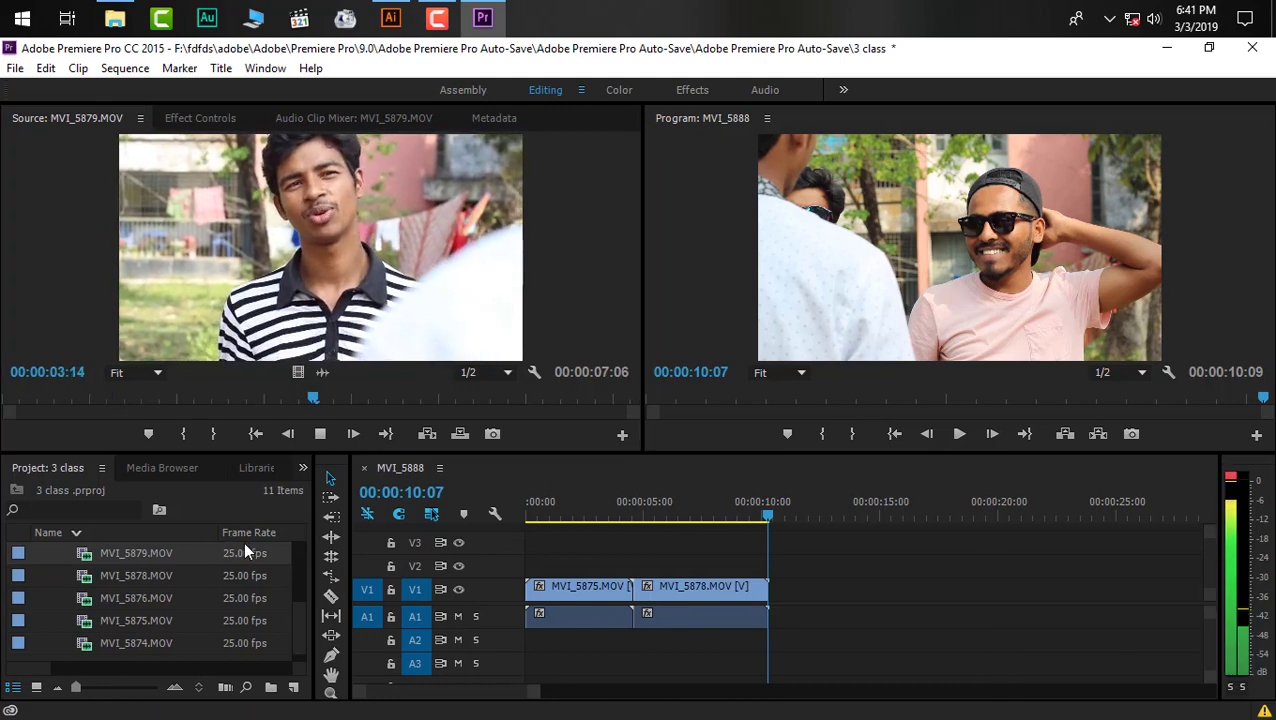
scroll(200, 560, up, 2)
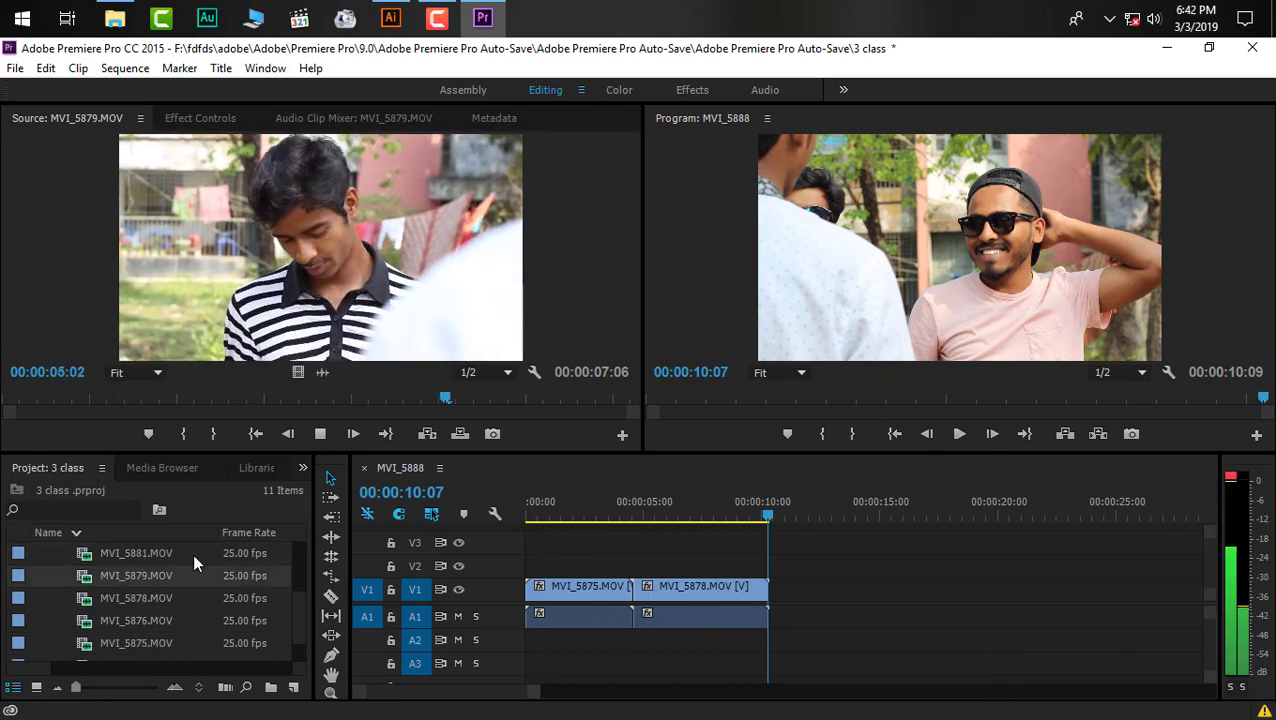
double_click(117, 572)
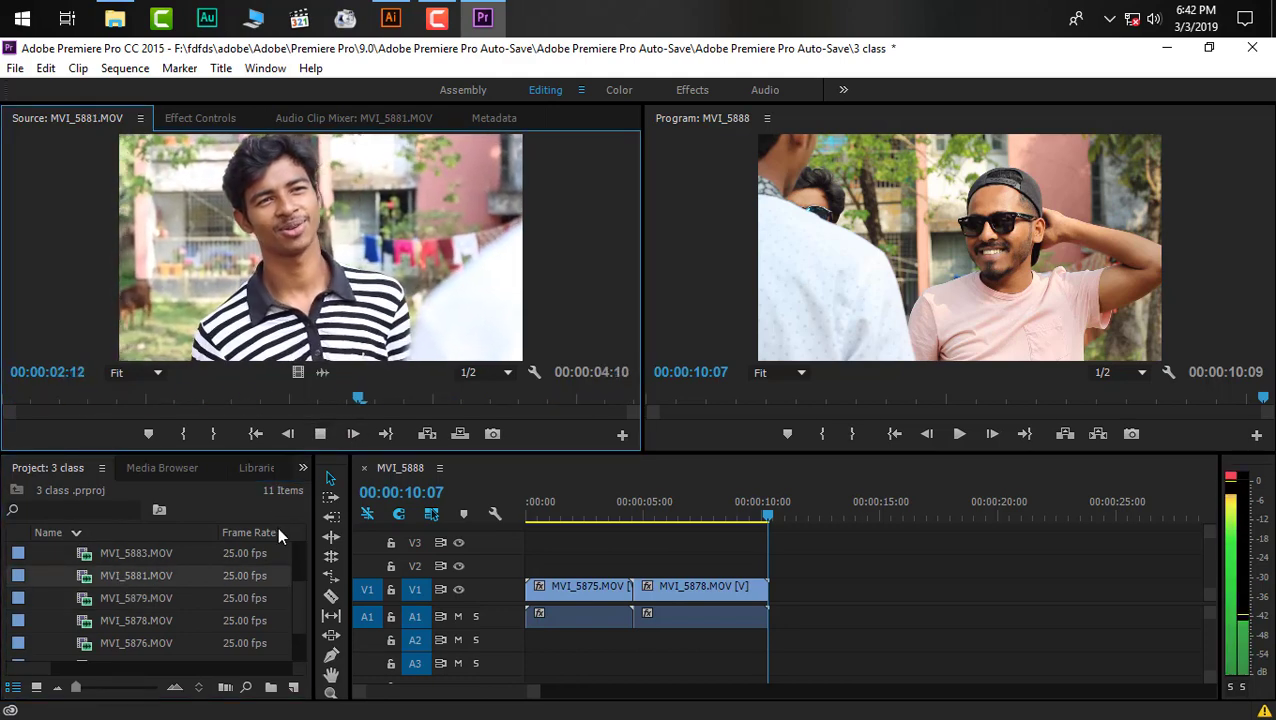
- Load MVI_5883.MOV into the Source monitor, play through it, and return to its beginning at 00:00:00:02
double_click(107, 555)
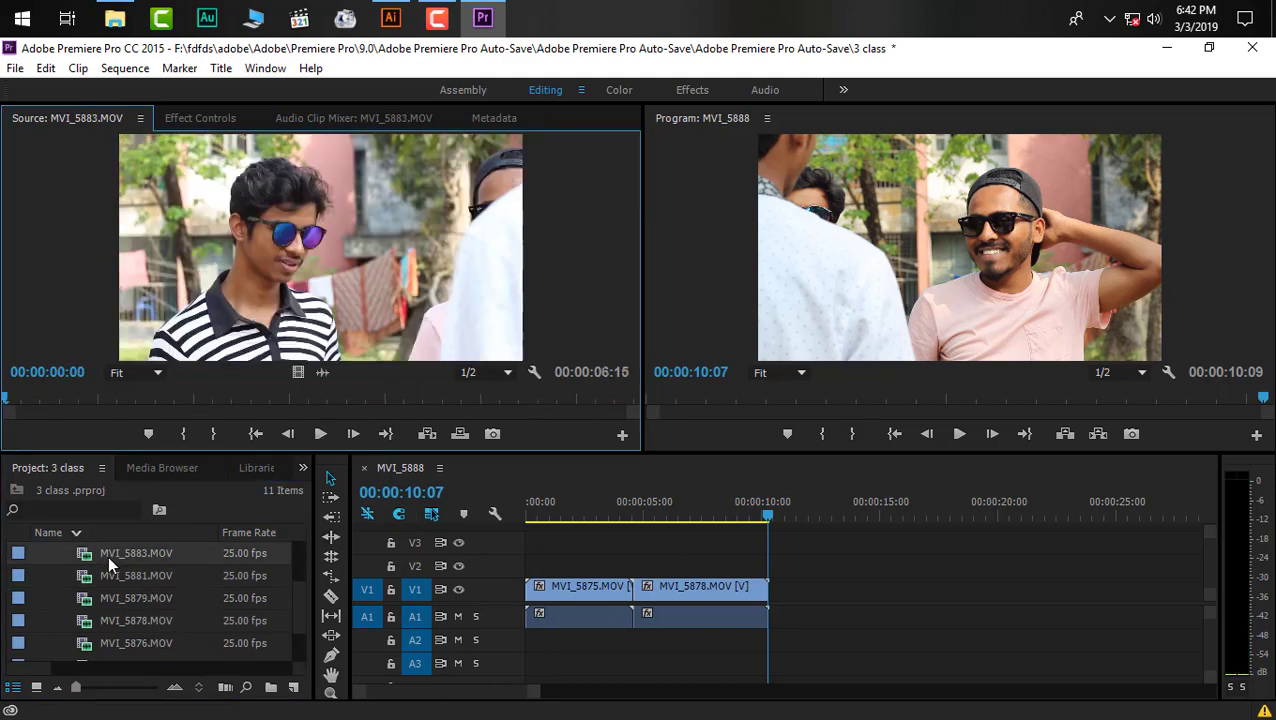
click(319, 435)
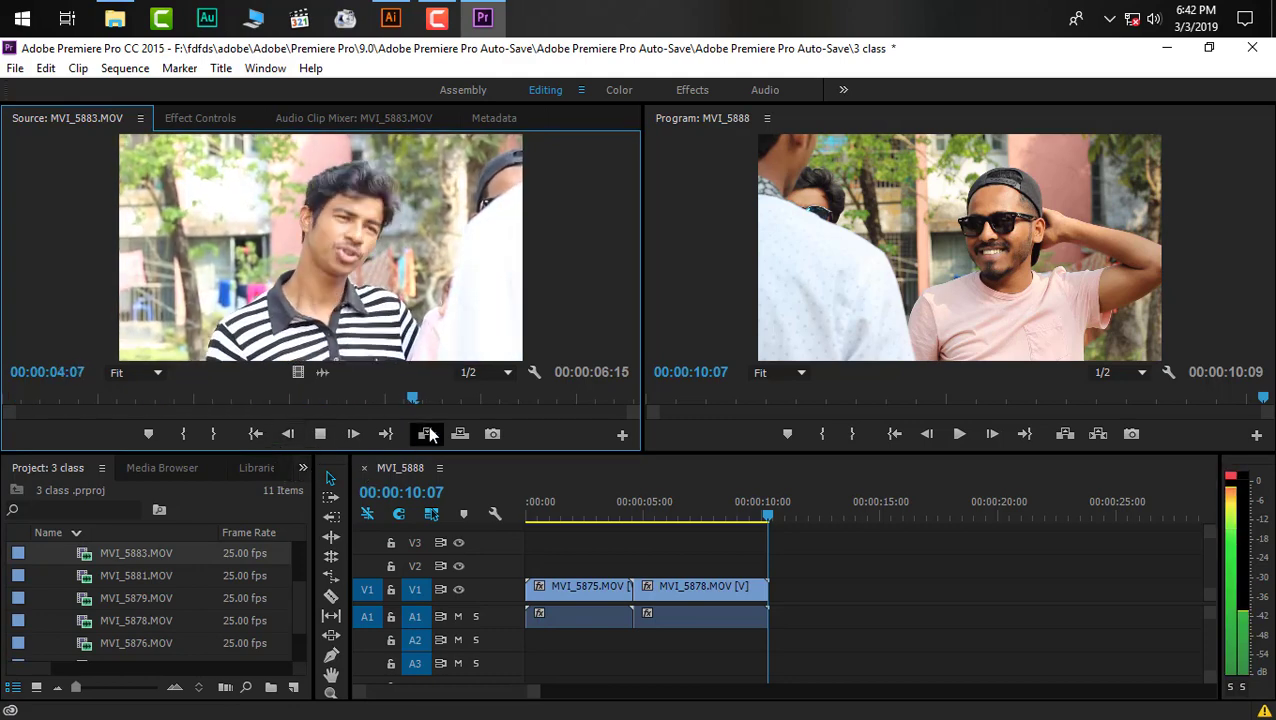
drag(557, 398, 450, 398)
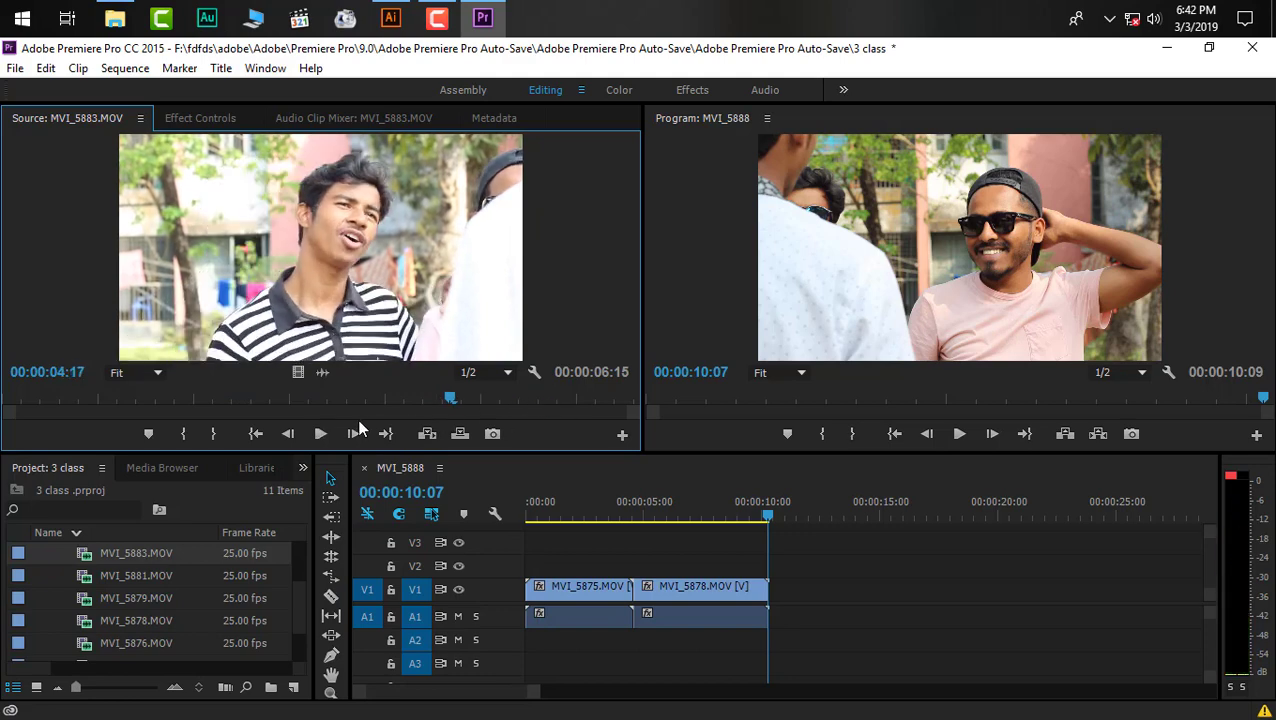
drag(101, 398, 16, 437)
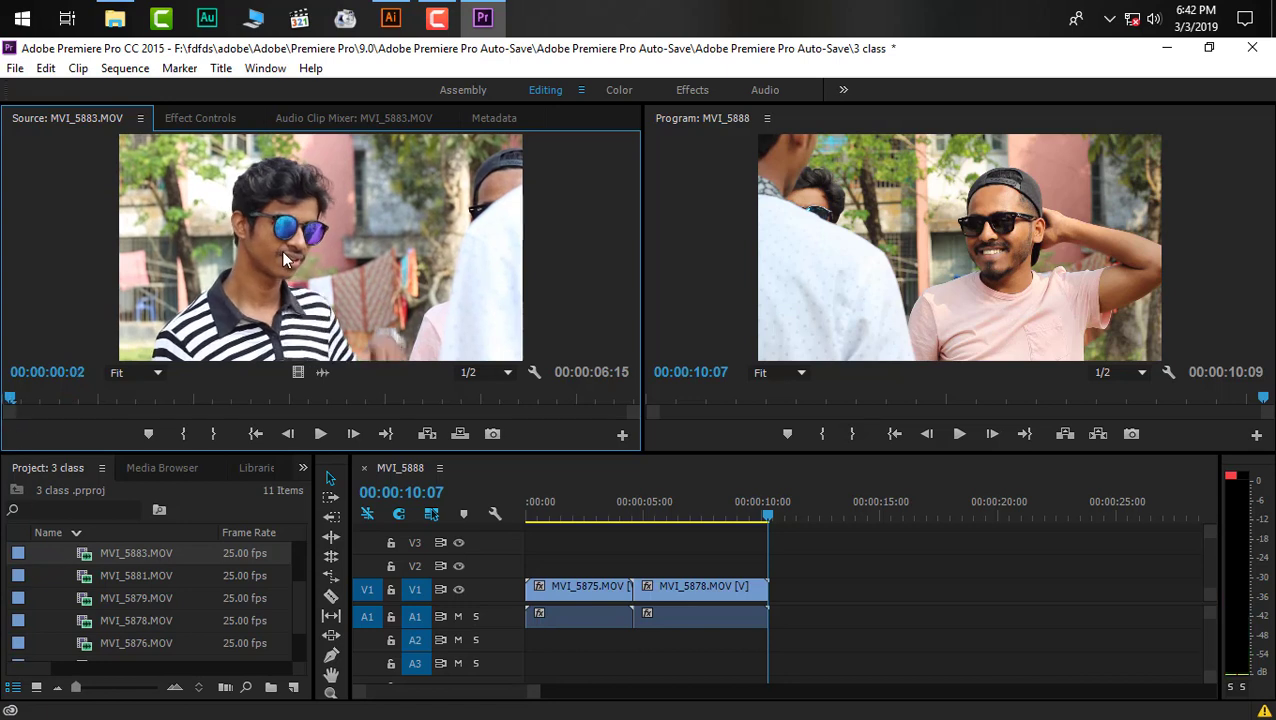
- Step frame by frame around the beginning of MVI_5883.MOV, mark its In point on the first frame, and play the clip
key(Right)
key(Right)
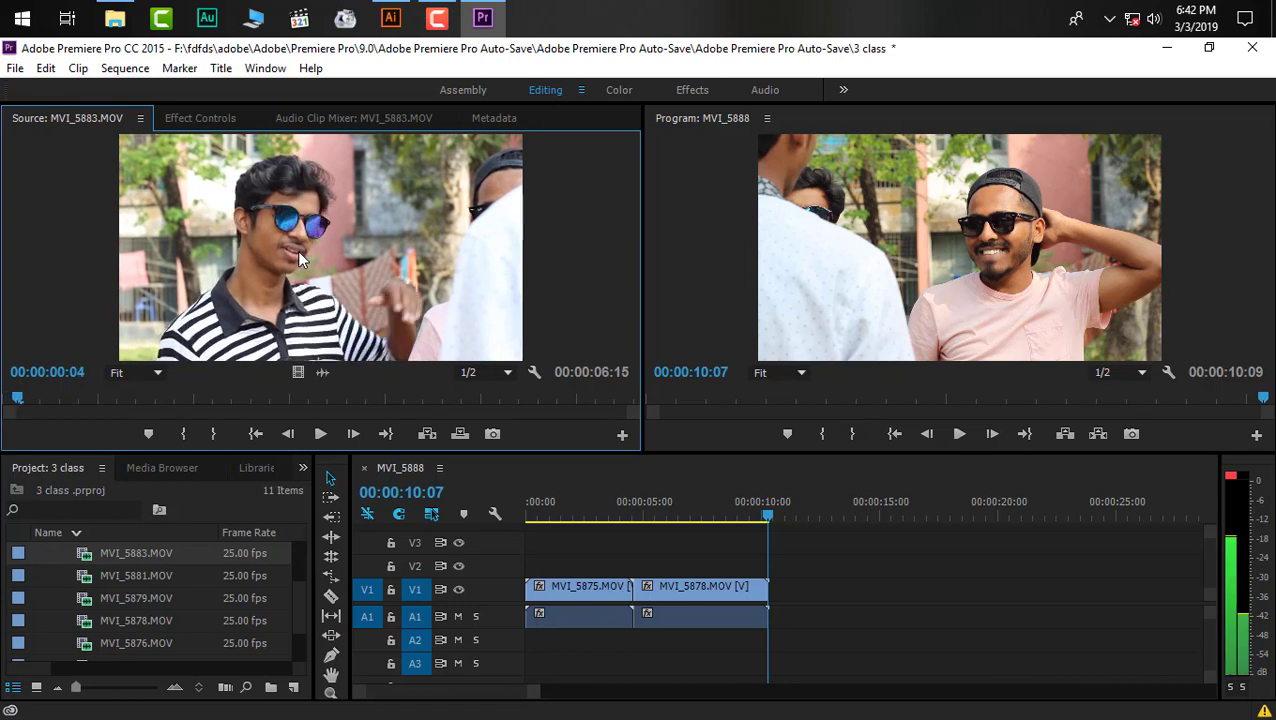
key(Left)
key(Left)
key(Left)
key(Left)
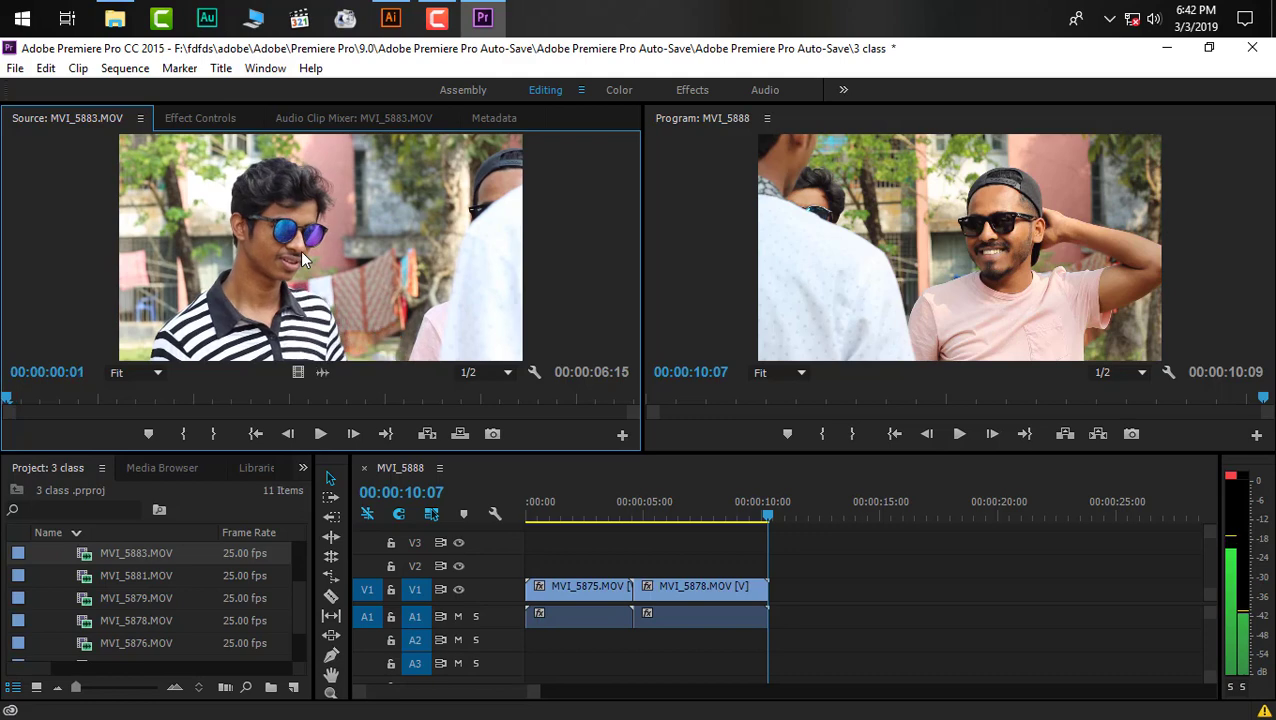
key(space)
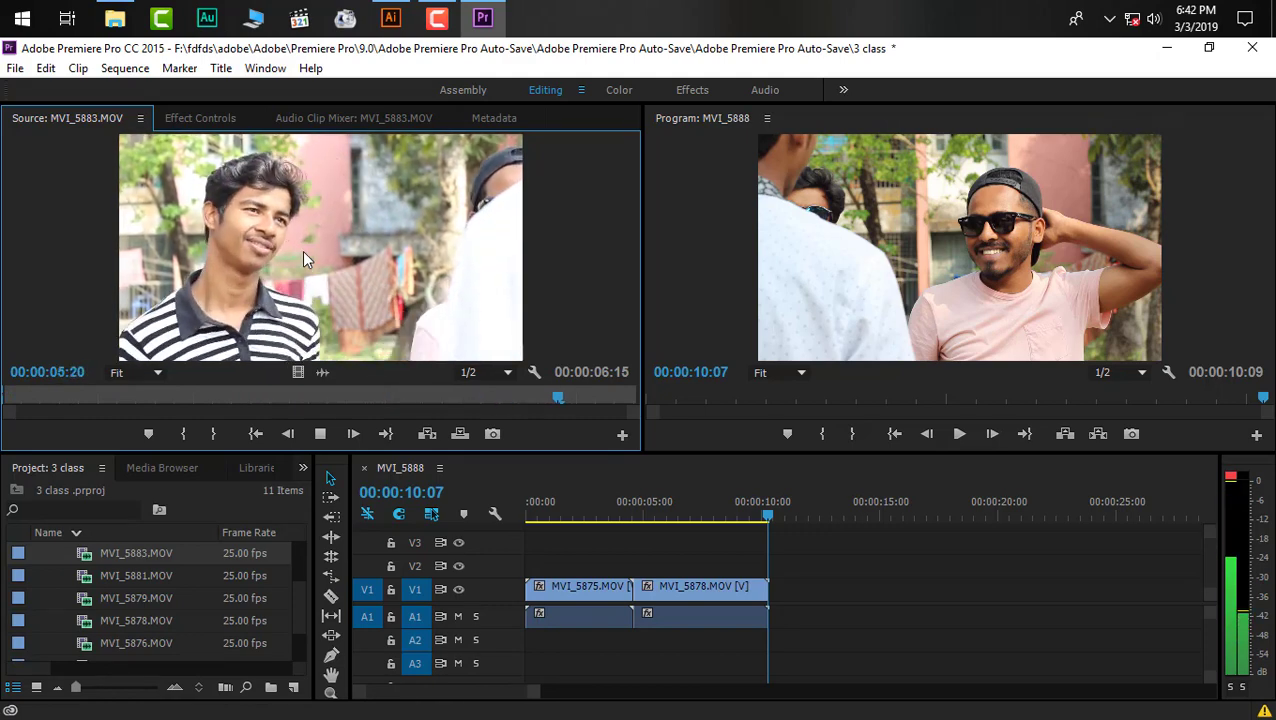
- Mark the Out point of MVI_5883.MOV at 00:00:05:23, append it after MVI_5878.MOV in the sequence, and scrub to 00:00:16:00
key(space)
key(o)
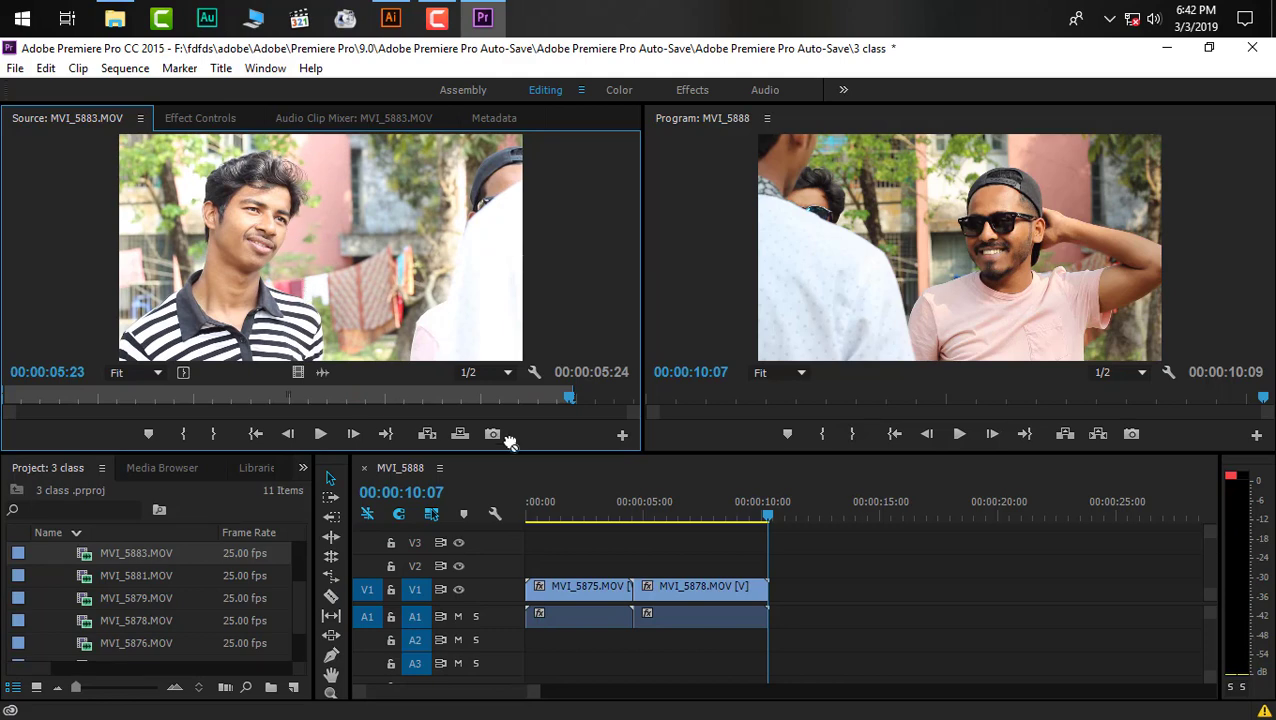
drag(510, 442, 780, 612)
drag(763, 515, 901, 539)
- Preview MVI_5887.MOV in the Source monitor and return near its beginning to 00:00:00:05
scroll(118, 564, up, 1)
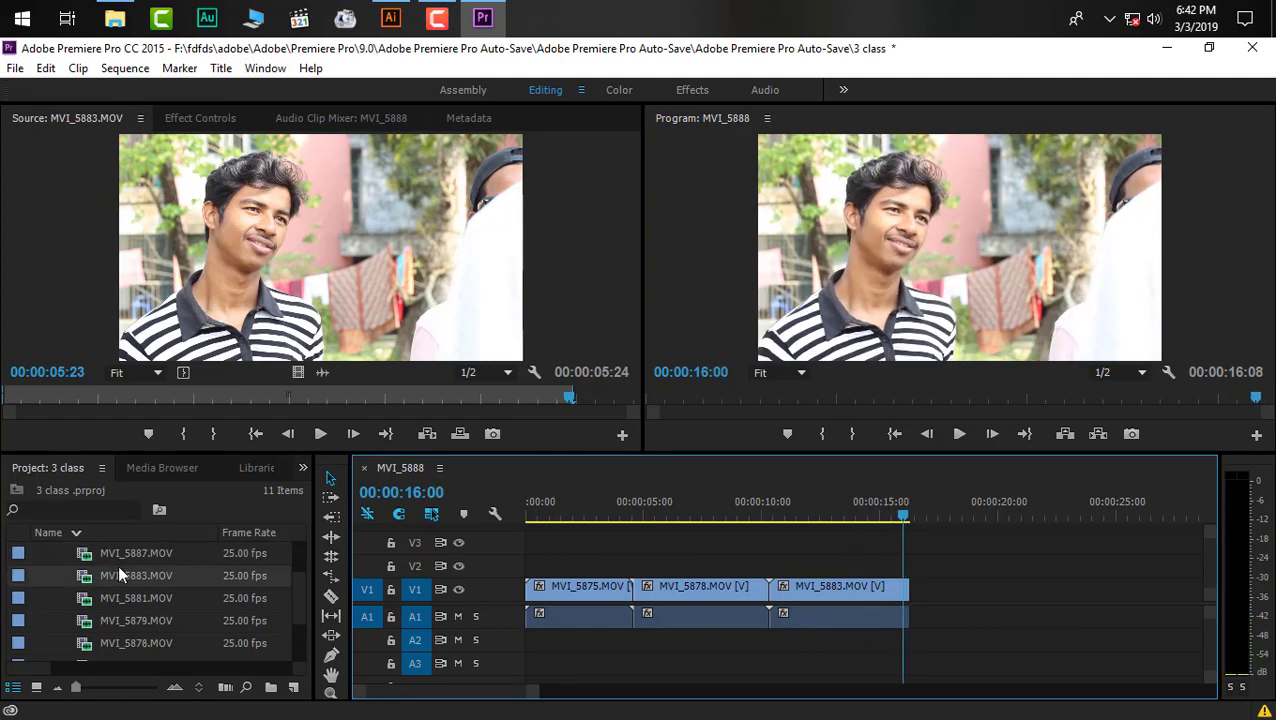
double_click(117, 553)
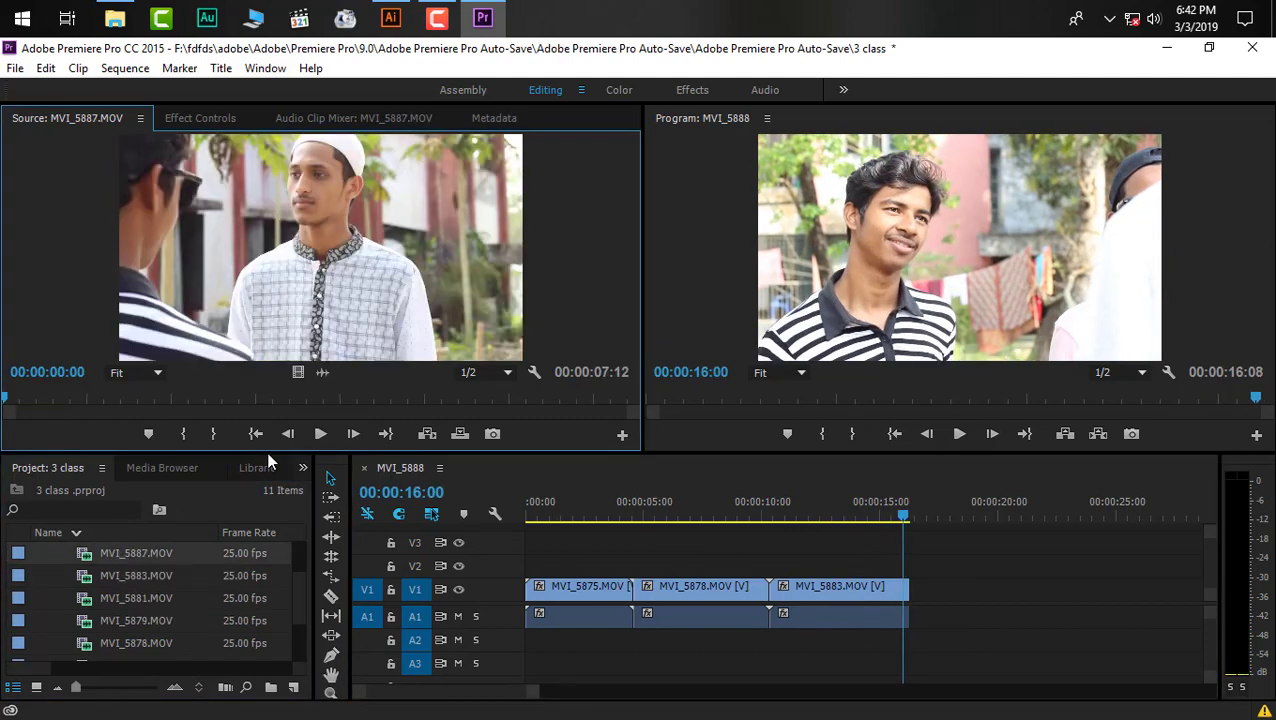
click(320, 433)
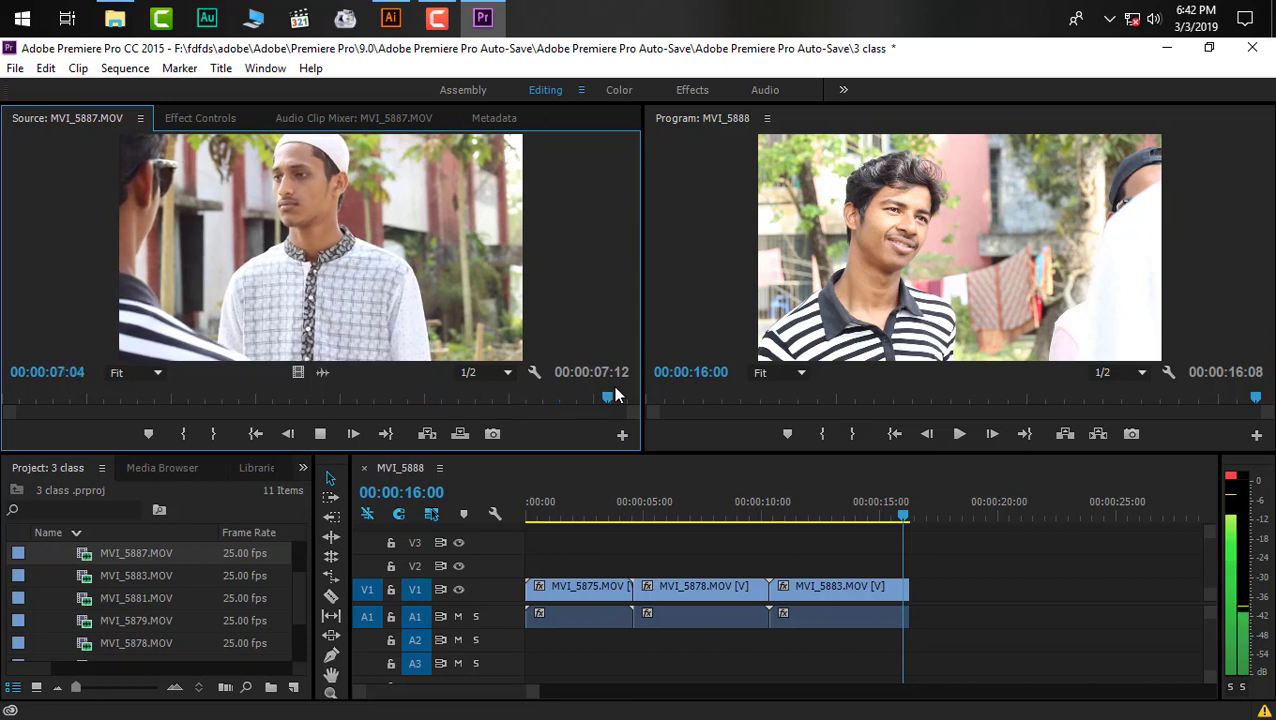
drag(614, 396, 19, 458)
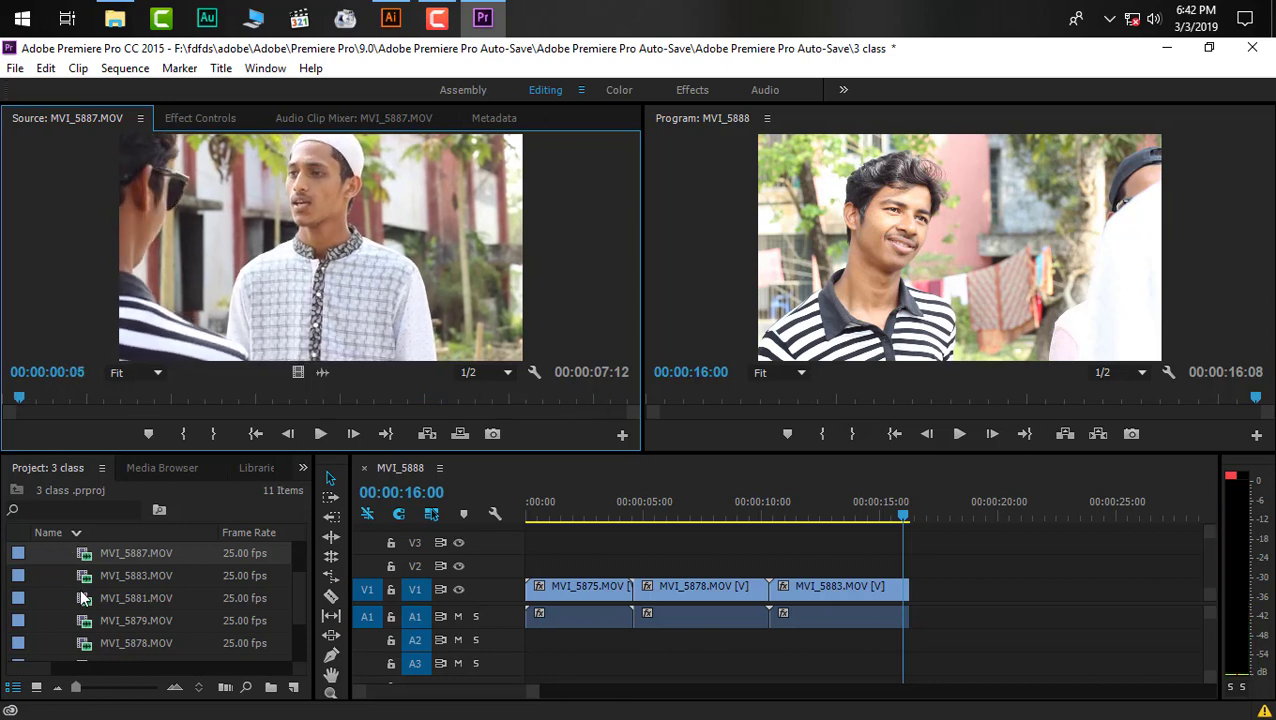
- Load MVI_5888.MOV from the project bin into the Source monitor and play it
scroll(122, 575, up, 1)
click(115, 553)
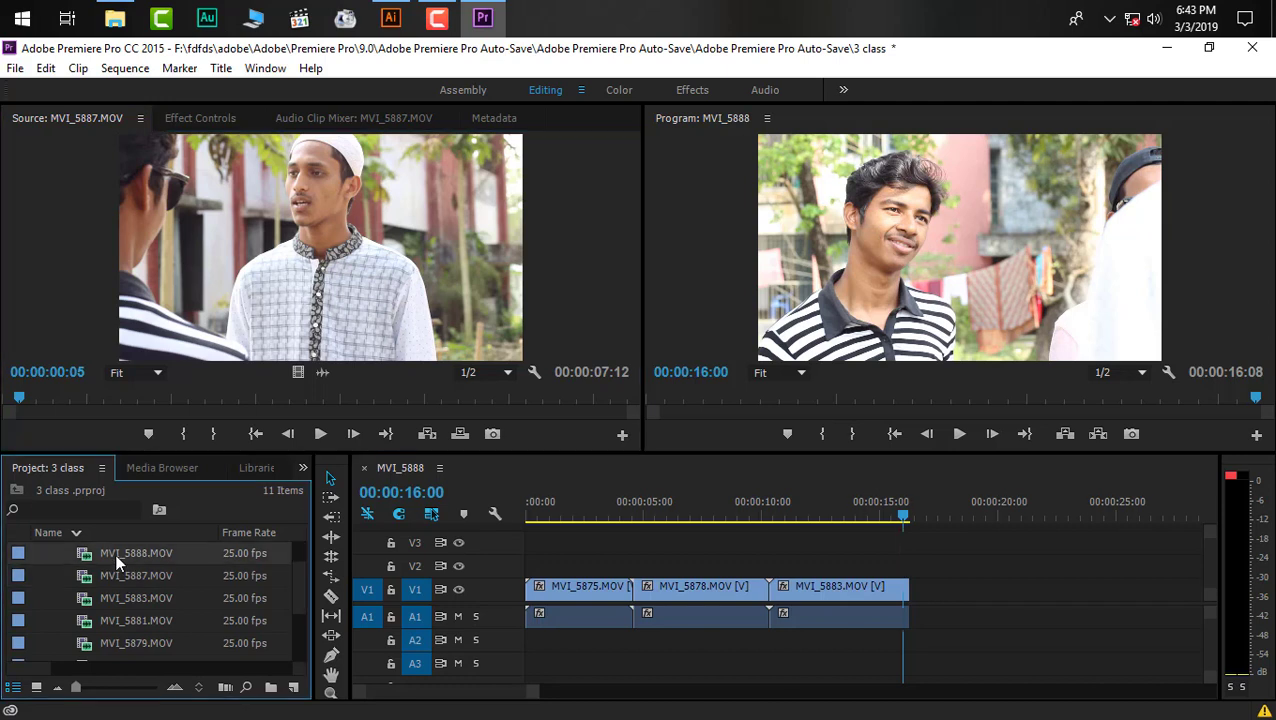
click(115, 553)
double_click(88, 562)
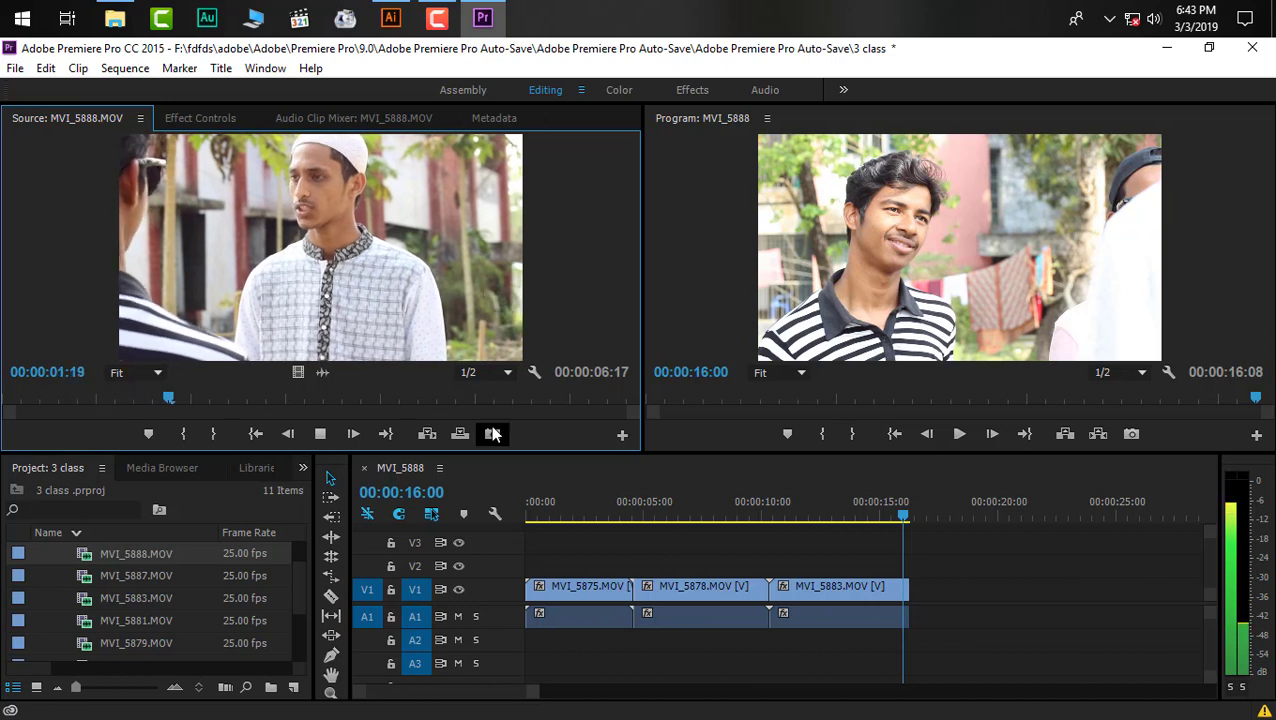
- Reload MVI_5887.MOV in the Source monitor, mark its In point on the first frame, and play it
double_click(114, 575)
click(4, 406)
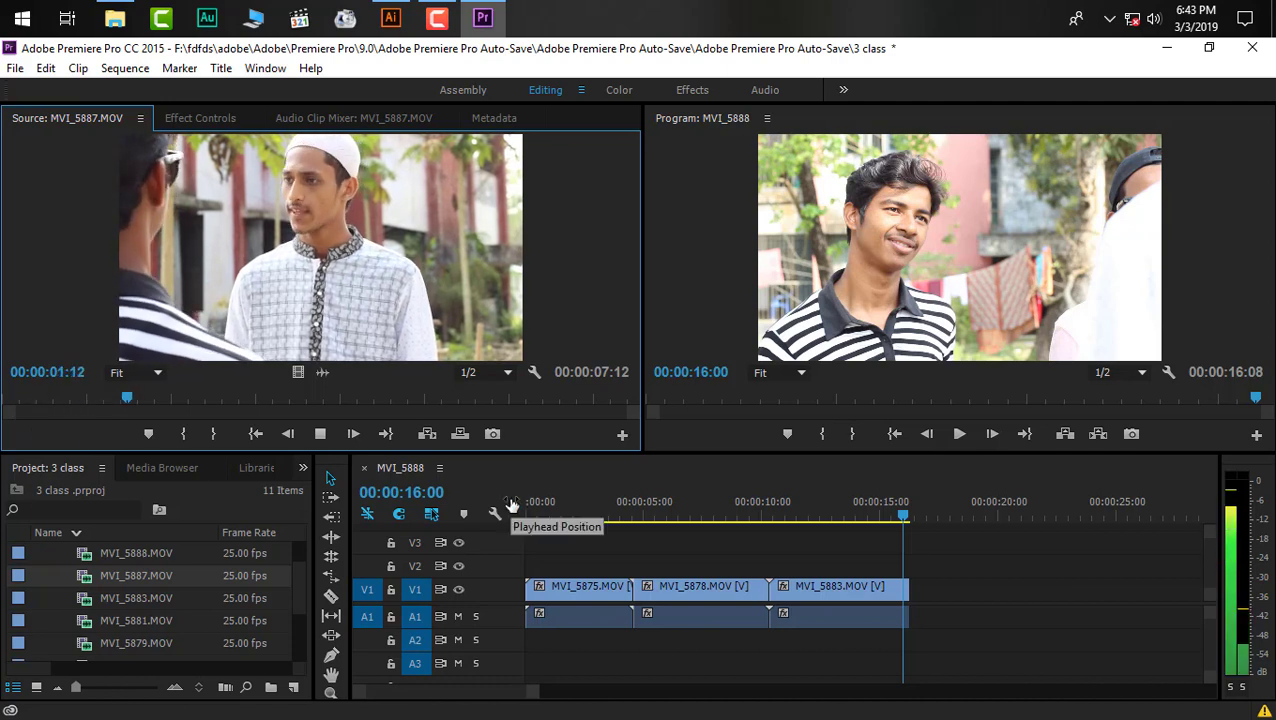
click(4, 403)
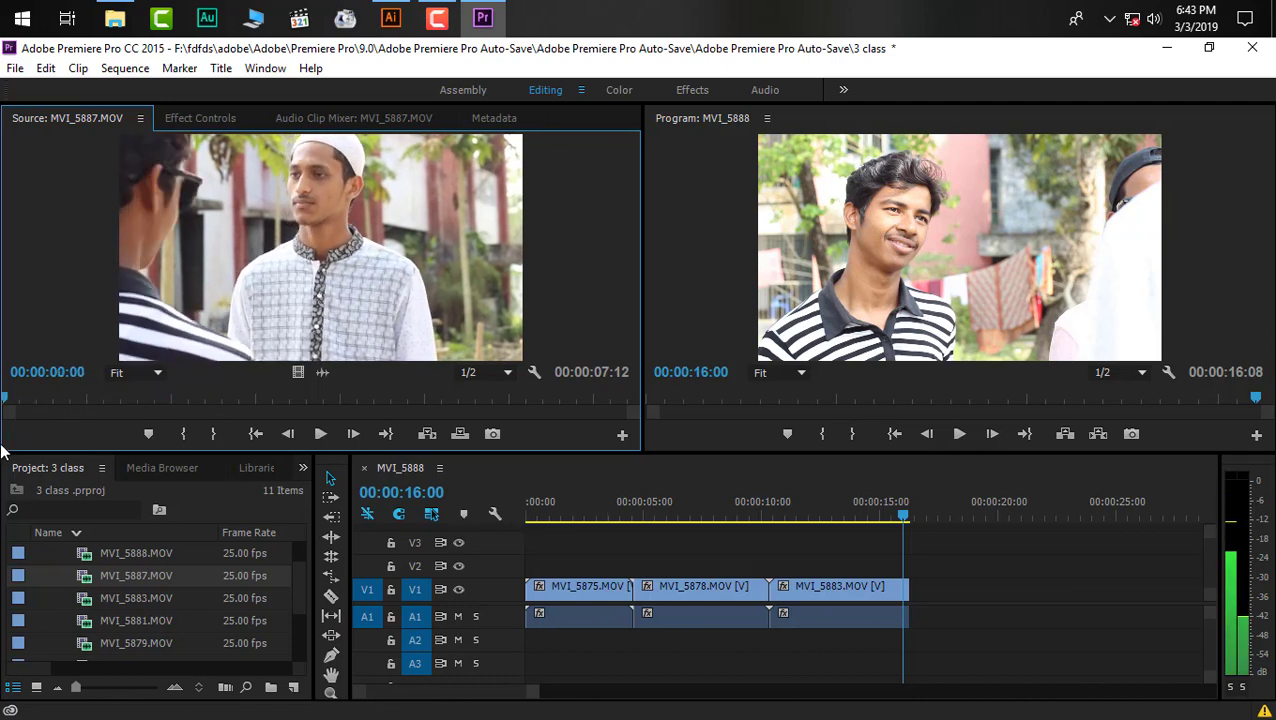
key(space)
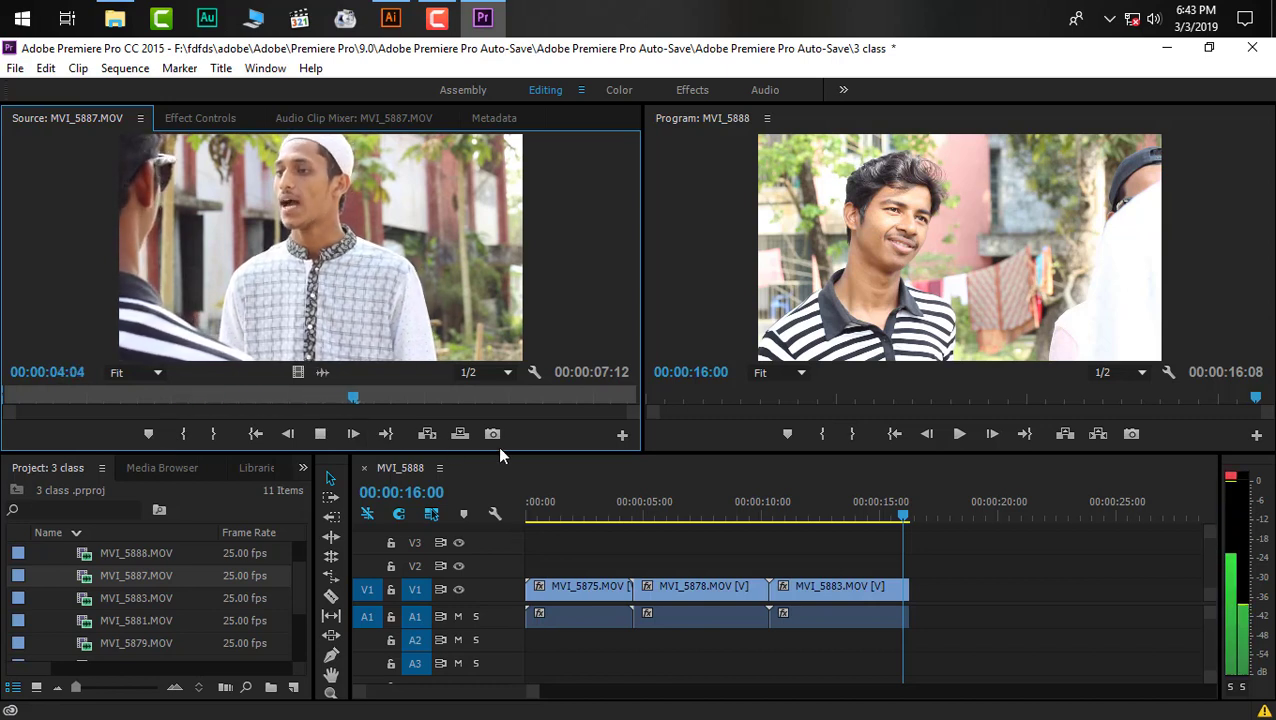
- Mark the Out point of MVI_5887.MOV at 00:00:05:12 and append the clip after MVI_5883.MOV in the sequence
key(space)
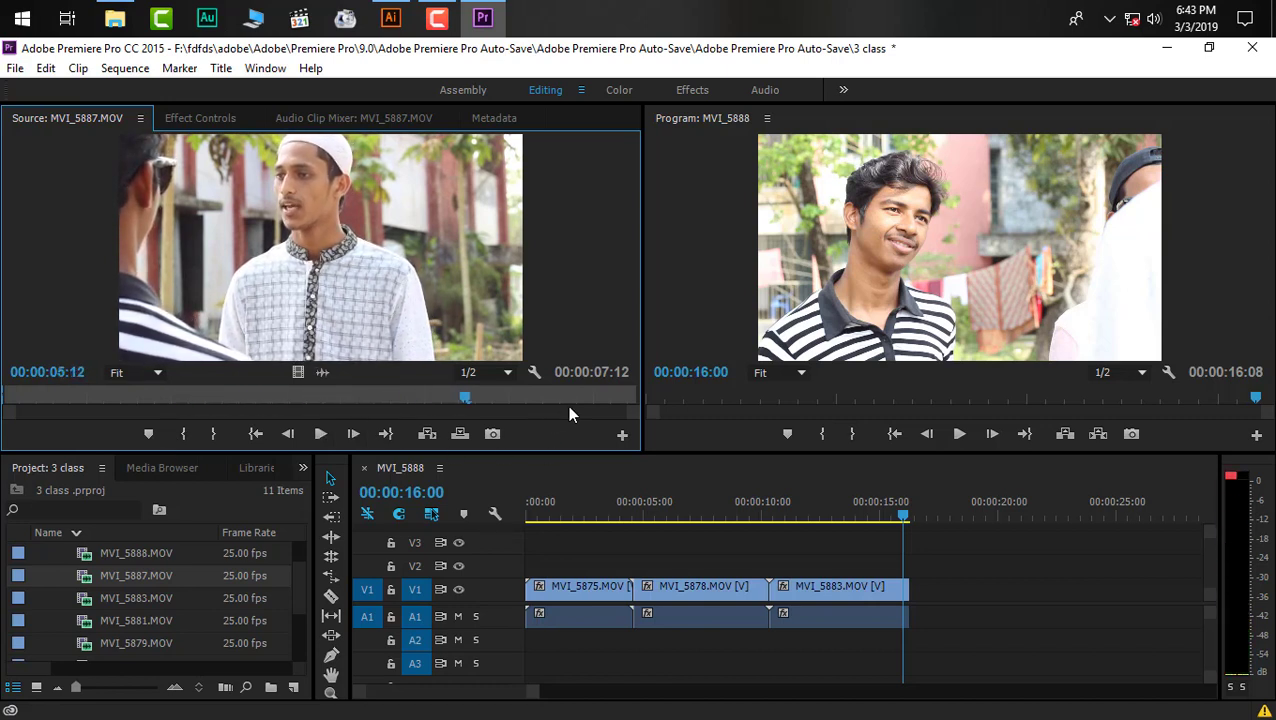
key(o)
drag(288, 331, 914, 622)
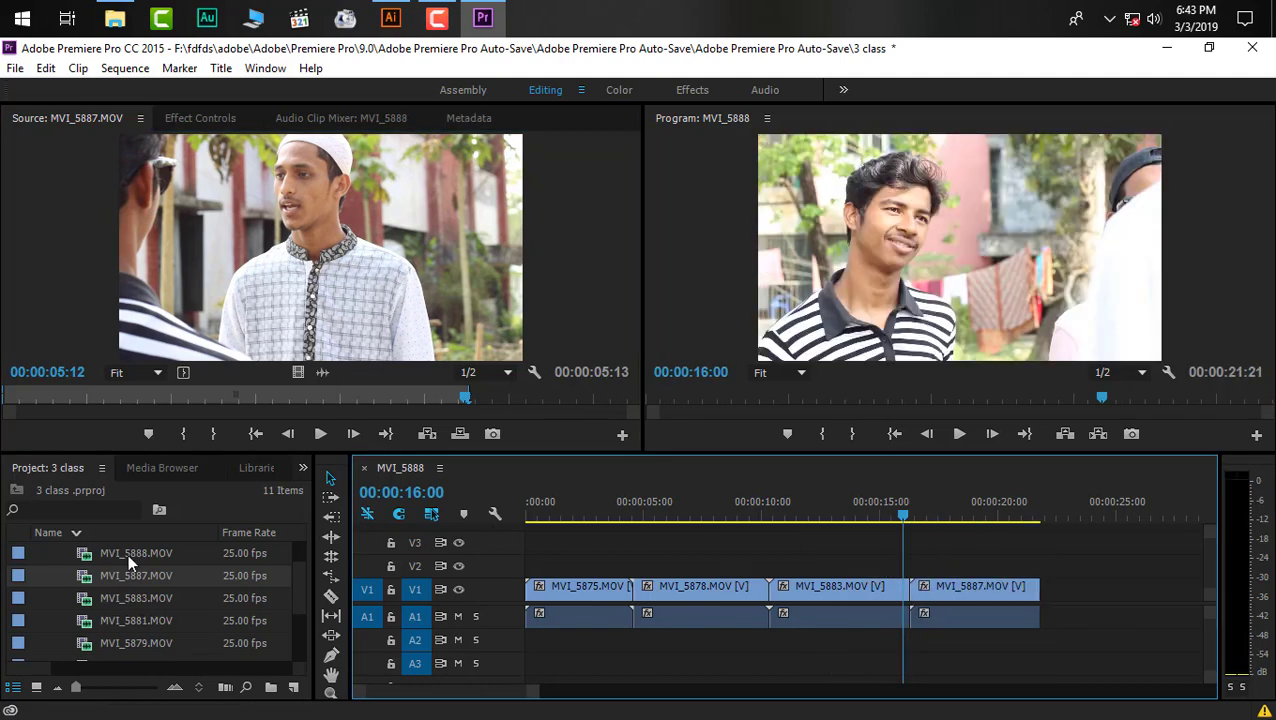
- Load MVI_5888.MOV into the Source monitor and compare its playback with the end of the MVI_5887.MOV clip in the sequence
double_click(128, 553)
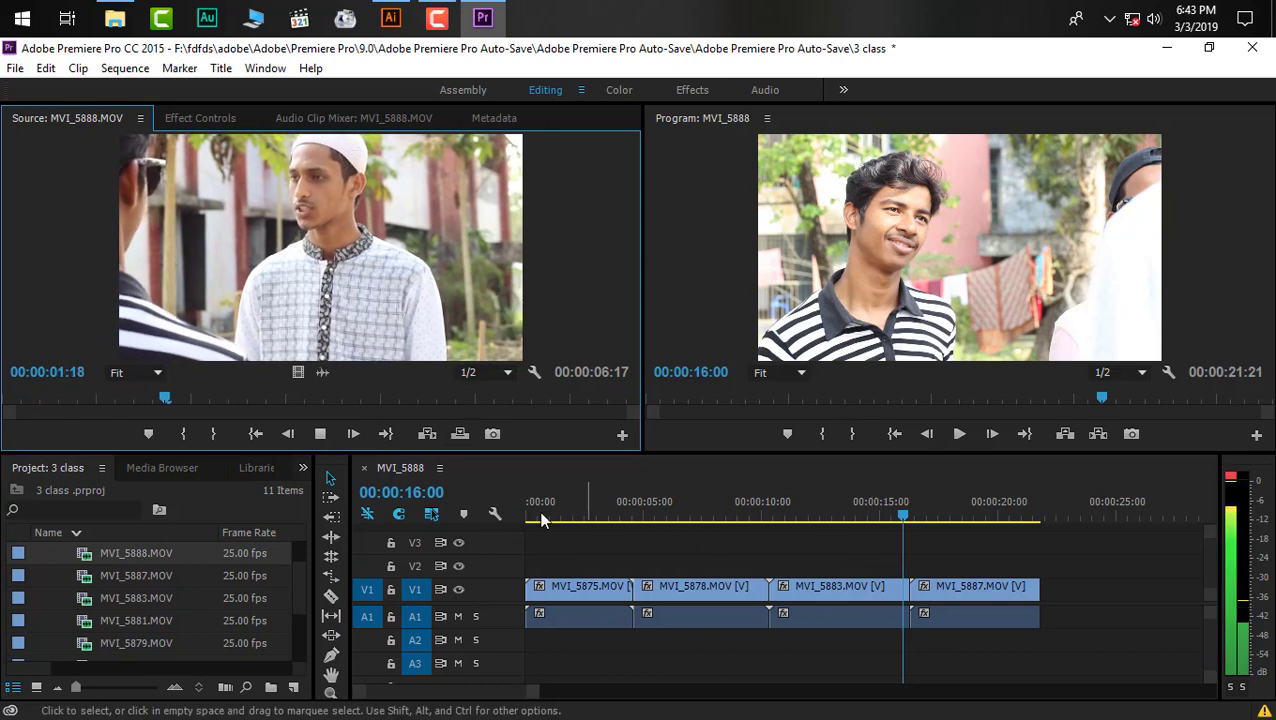
key(space)
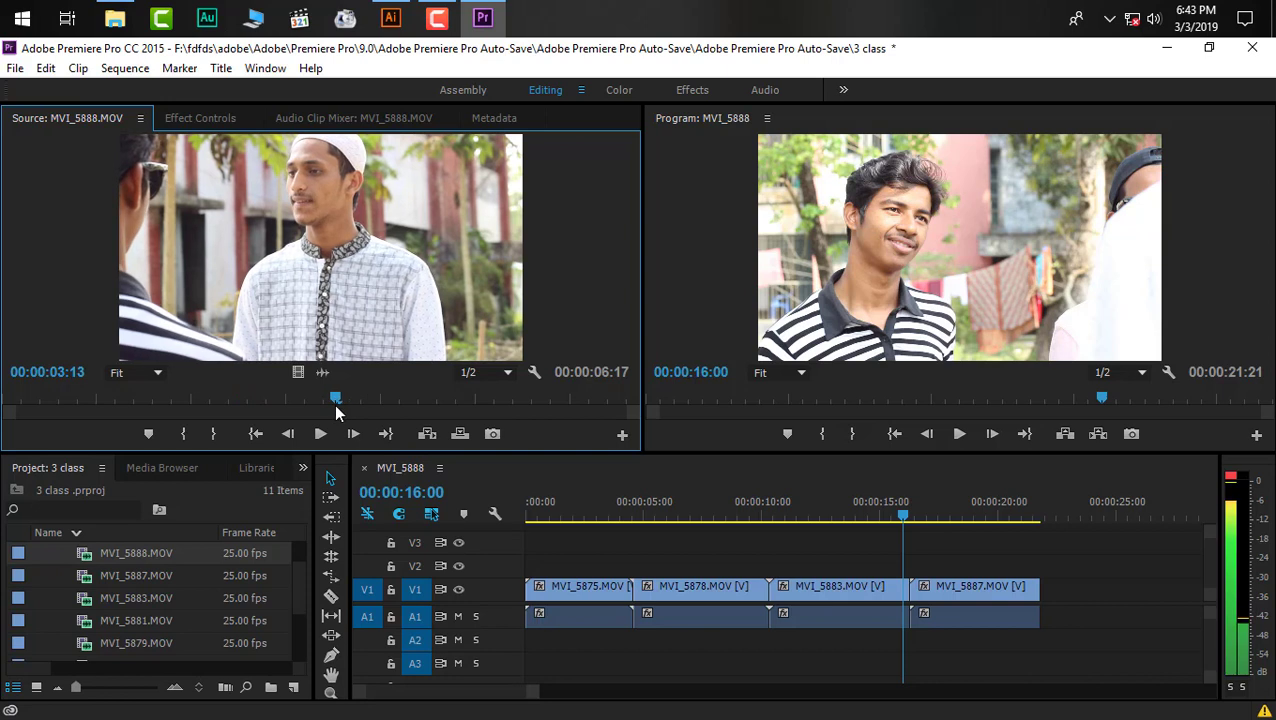
key(space)
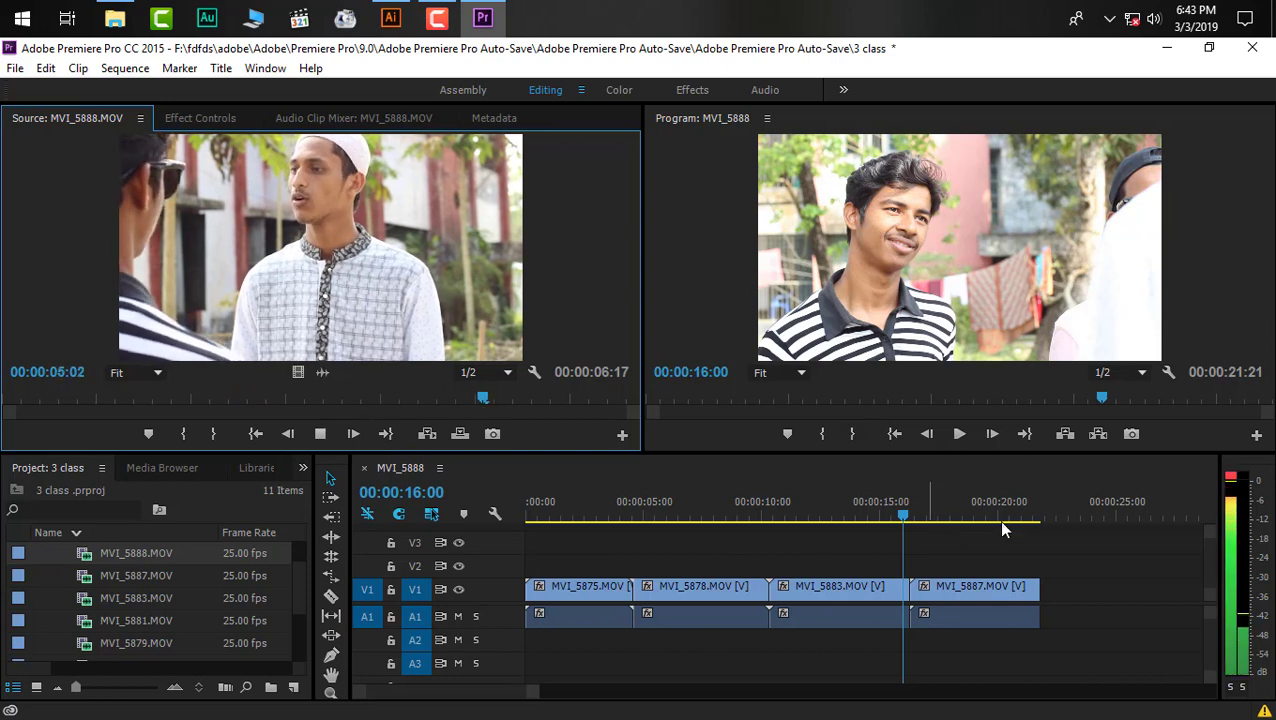
drag(920, 519, 1011, 520)
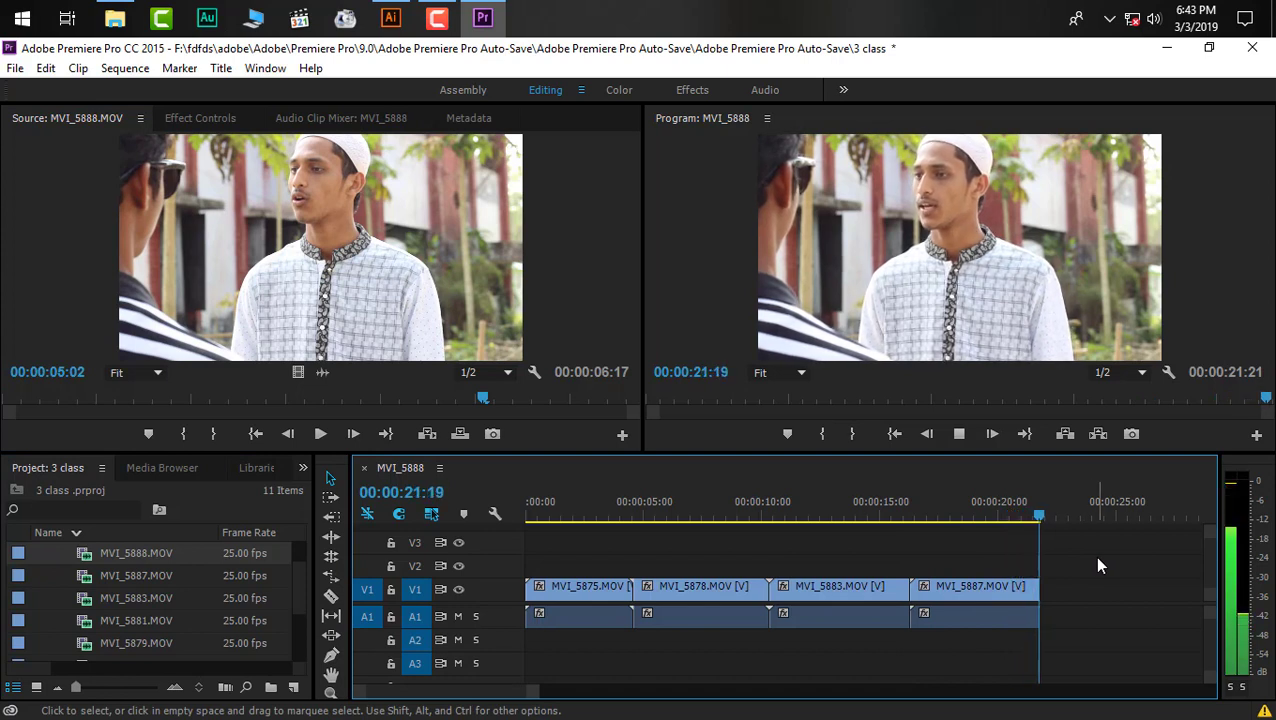
click(455, 397)
key(space)
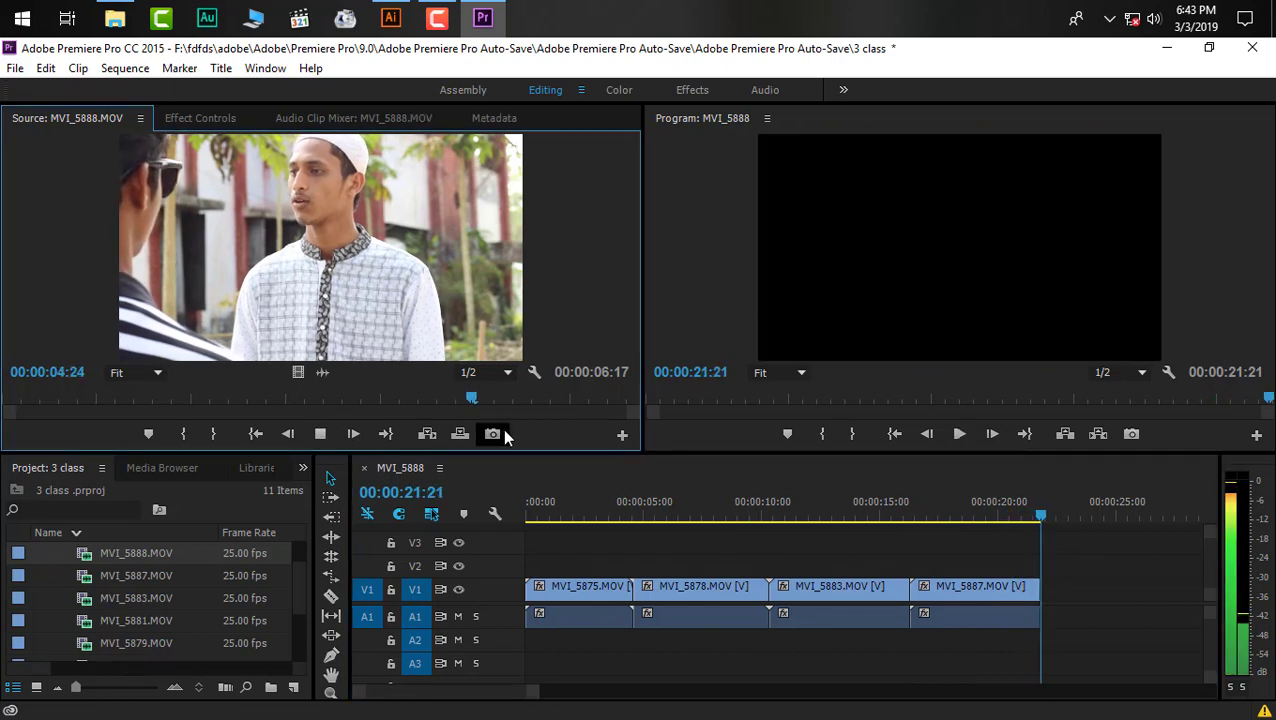
- Find the start of the wanted shot in MVI_5888.MOV in the Source monitor and mark its In point at 00:00:04:14
drag(524, 401, 448, 402)
key(space)
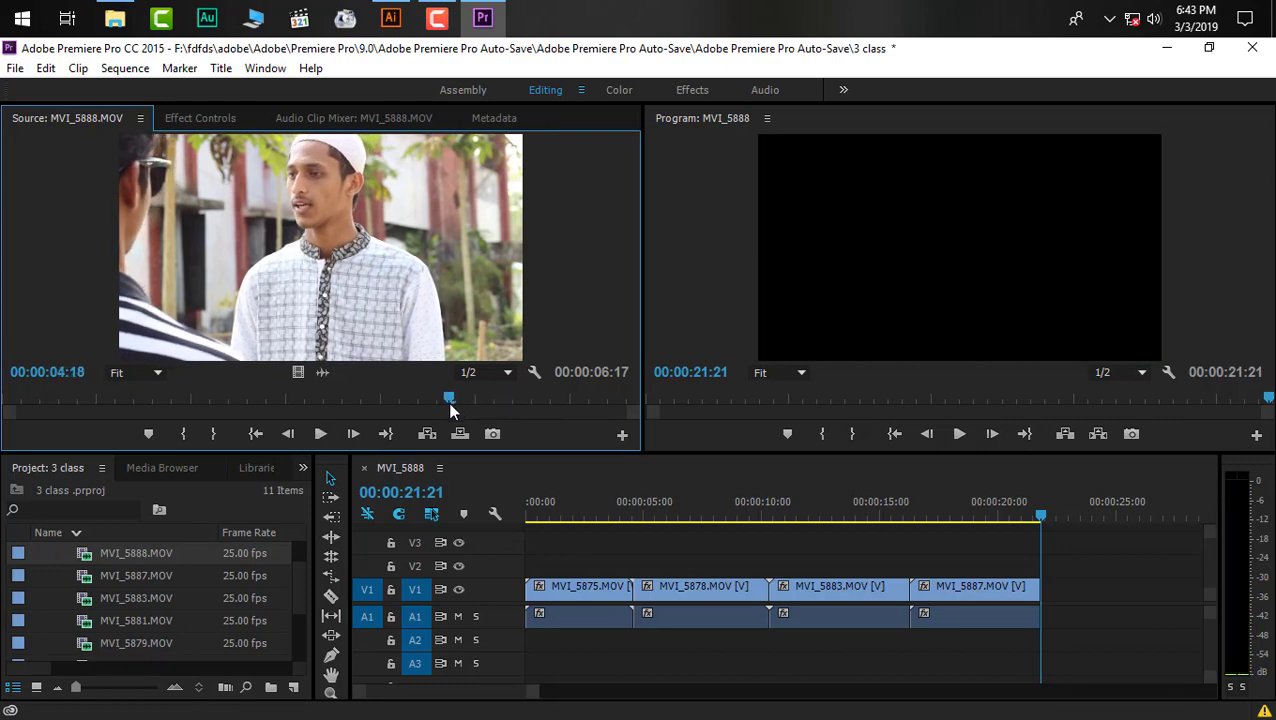
key(space)
key(Left)
key(Left)
key(Left)
key(Left)
key(Left)
key(Left)
key(Left)
key(Left)
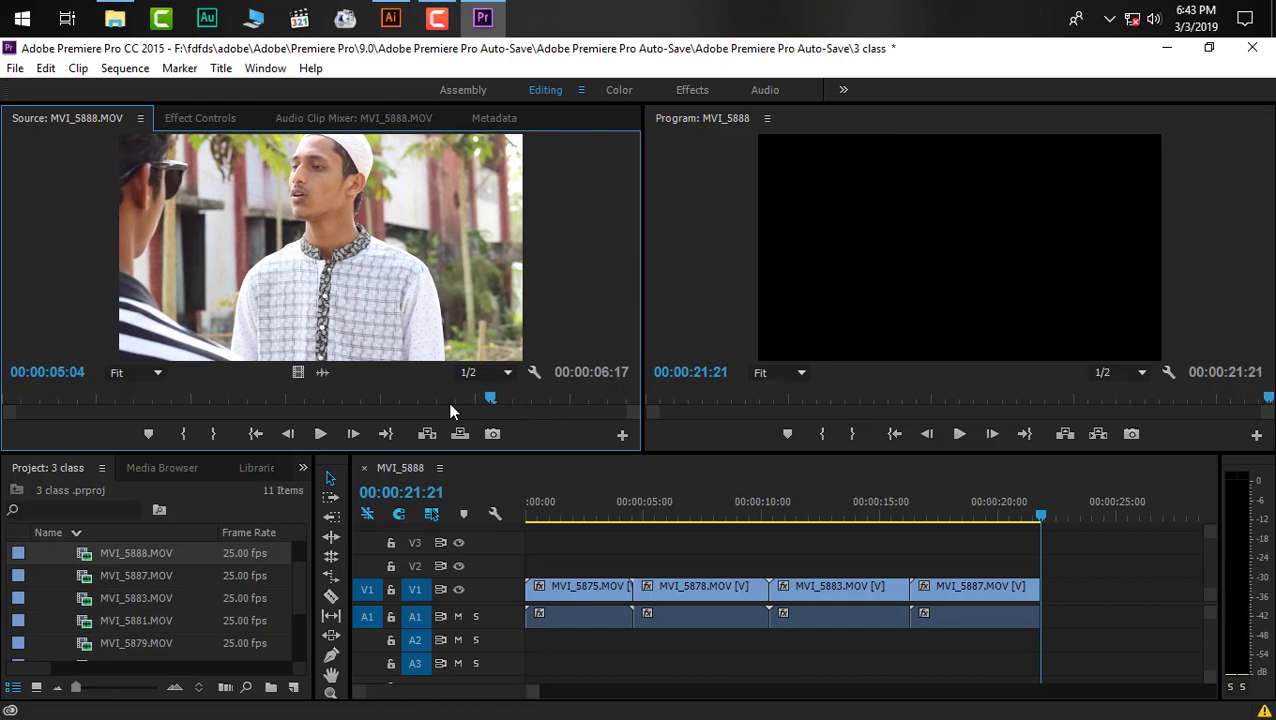
key(Left)
key(Left)
key(Left)
key(Left)
key(Left)
key(Left)
key(Left)
key(Left)
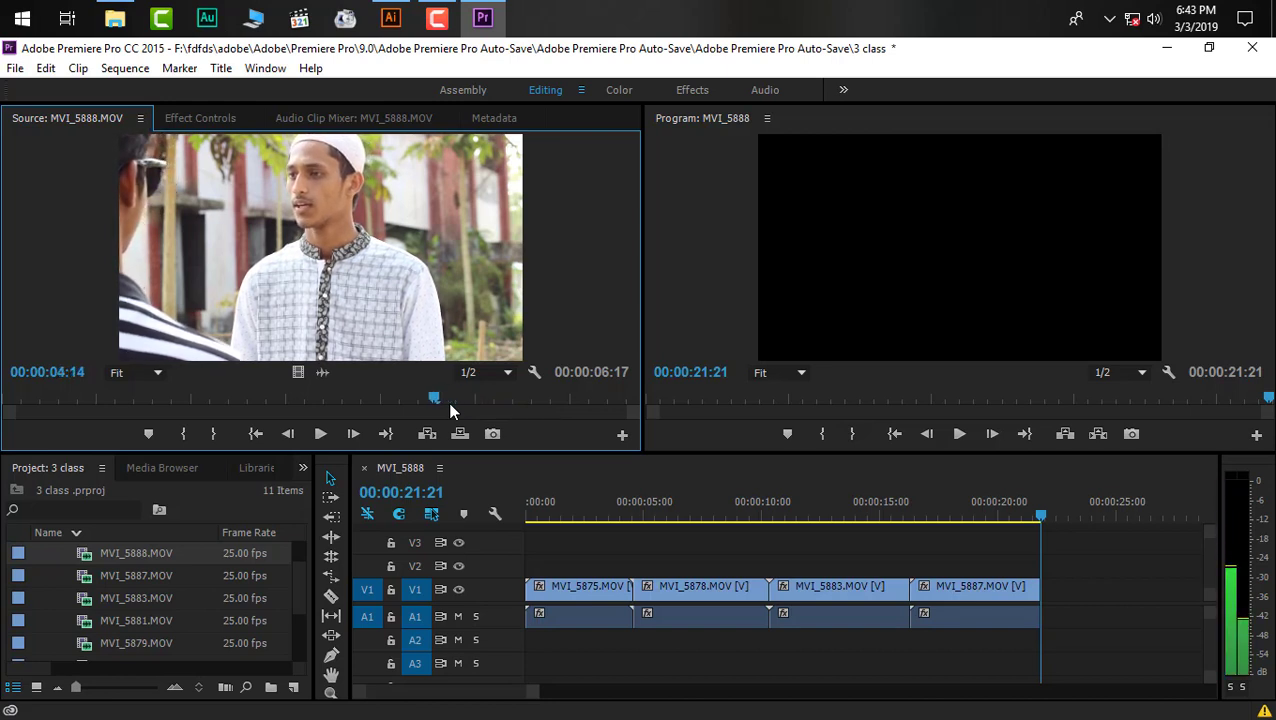
key(i)
- Mark the Out point of MVI_5888.MOV at 00:00:06:08 and append the clip after MVI_5887.MOV in the sequence
key(space)
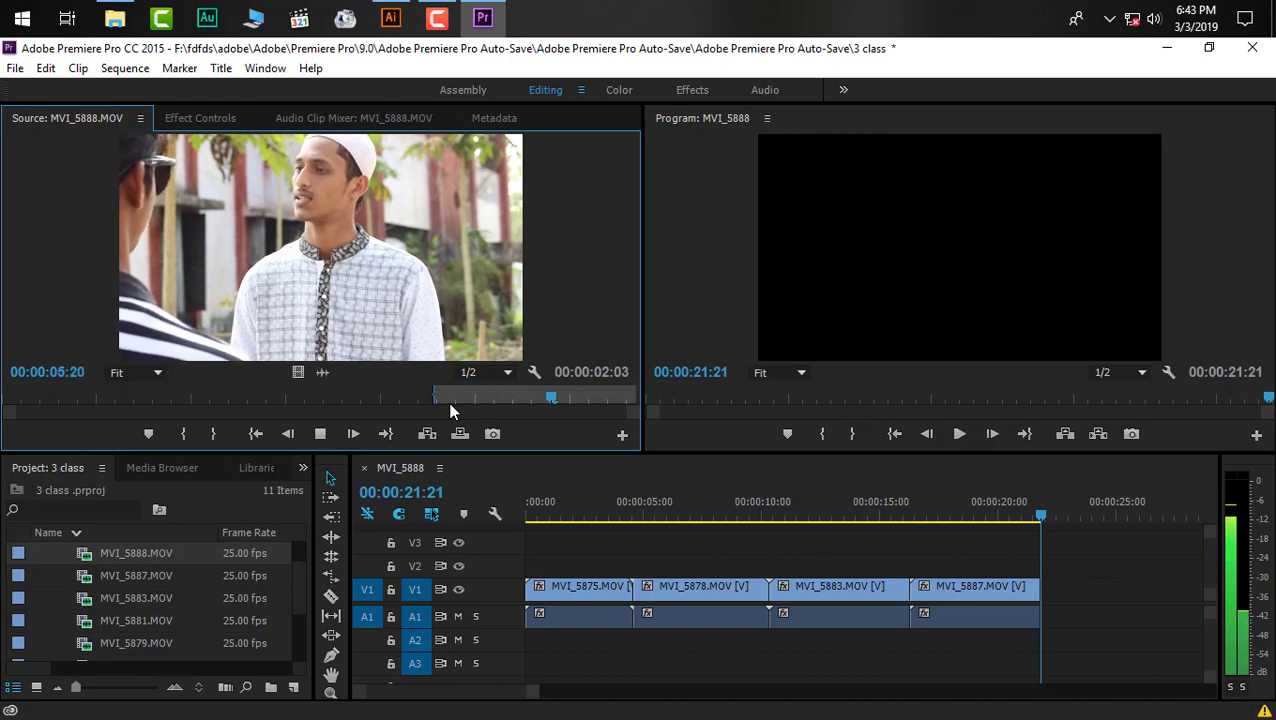
key(space)
key(o)
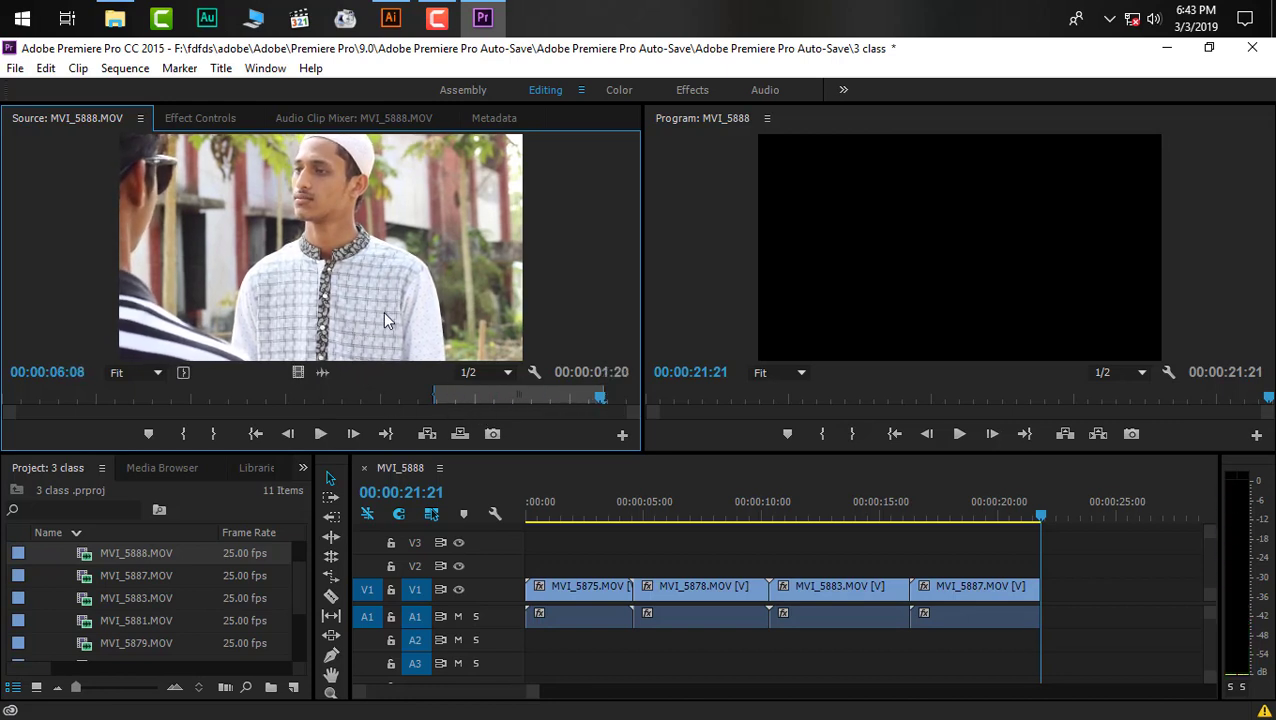
drag(362, 308, 1045, 540)
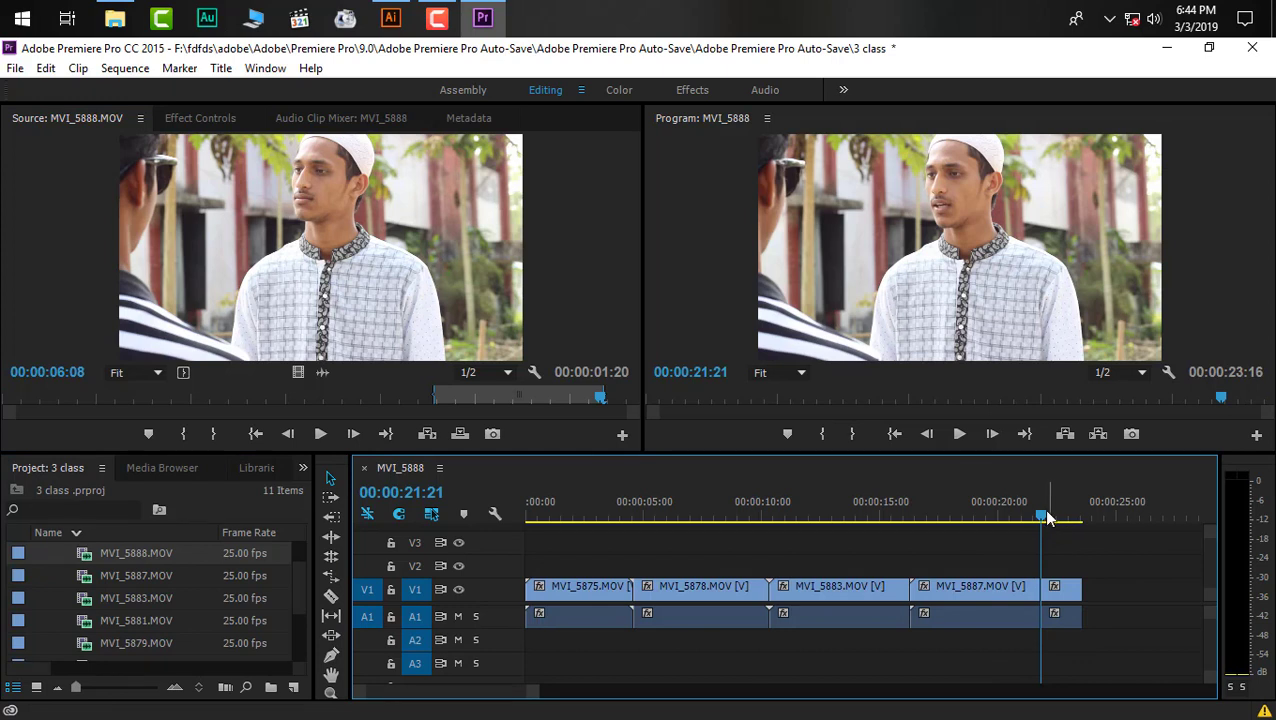
- Play the assembled MVI_5888 sequence from its first frame and scrub back over the cuts to review them
drag(1046, 514, 1086, 520)
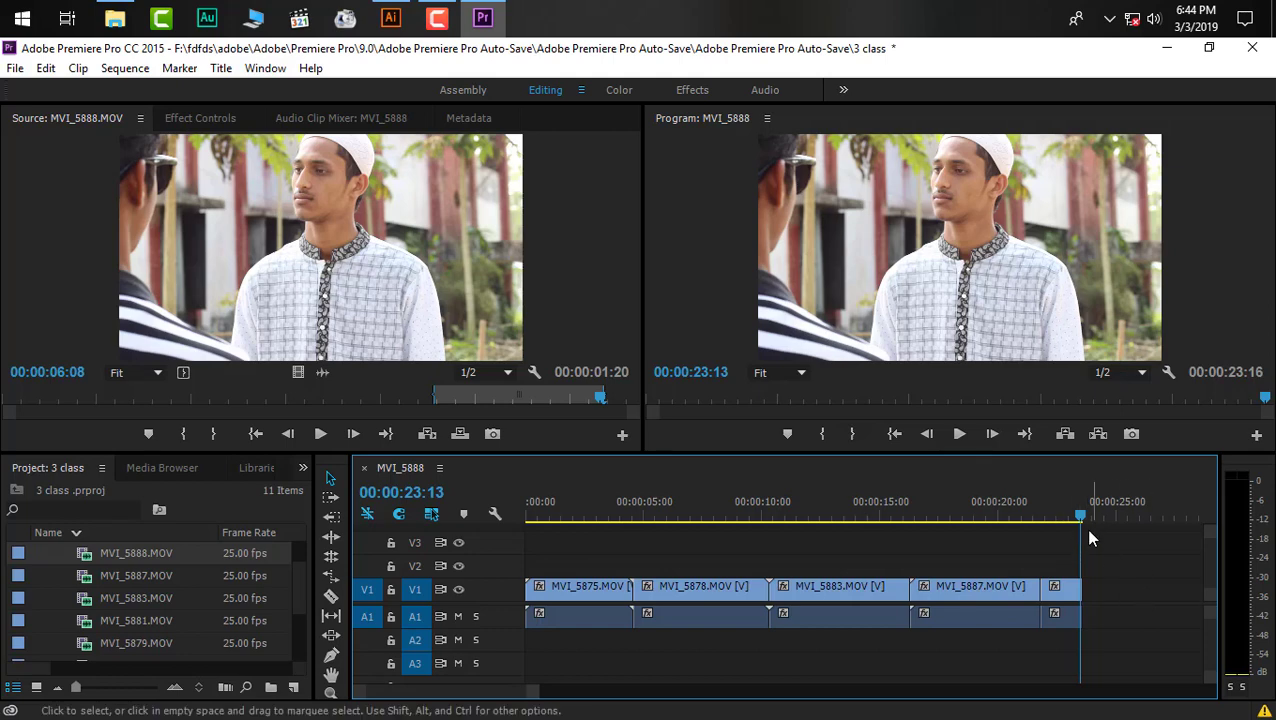
drag(1073, 514, 293, 687)
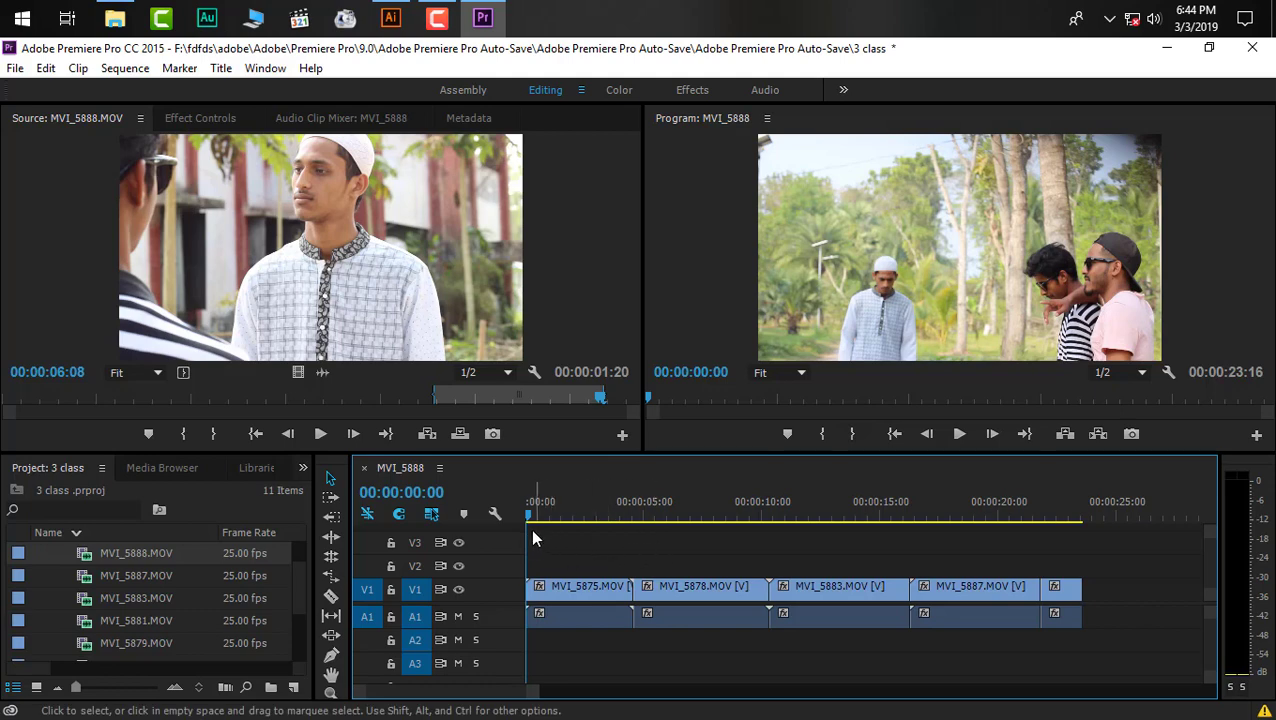
drag(535, 516, 355, 707)
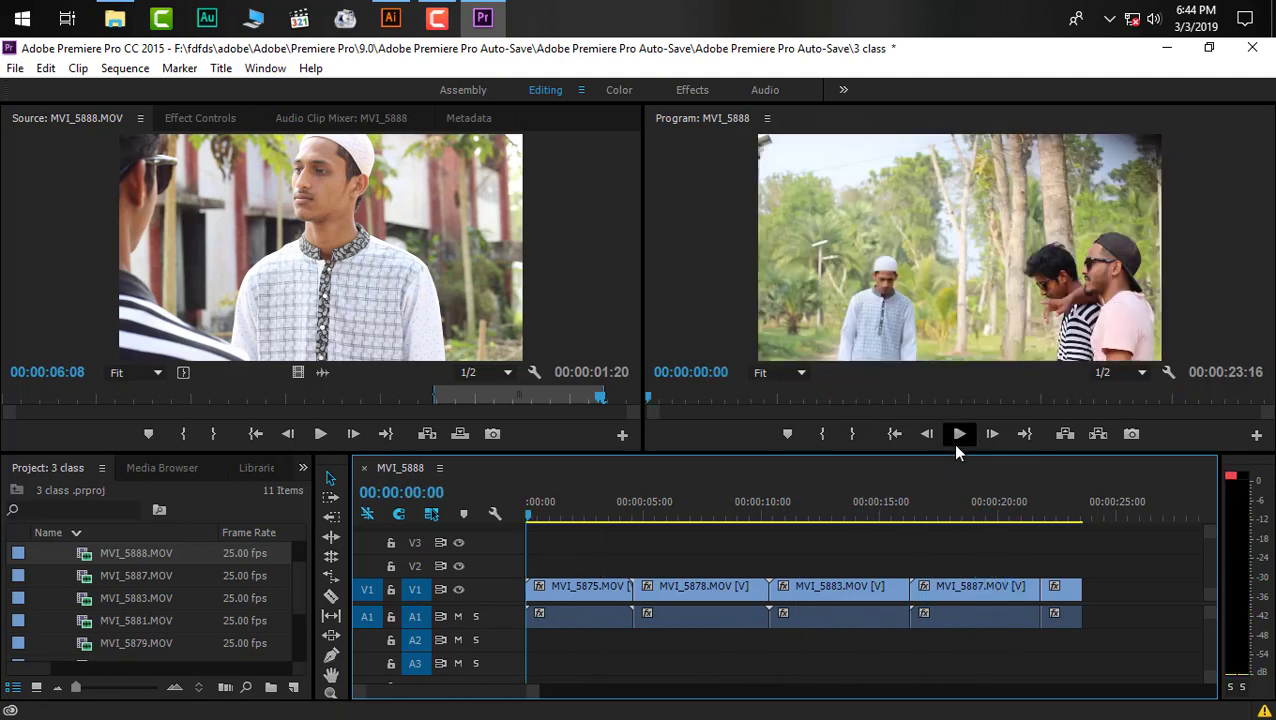
click(957, 440)
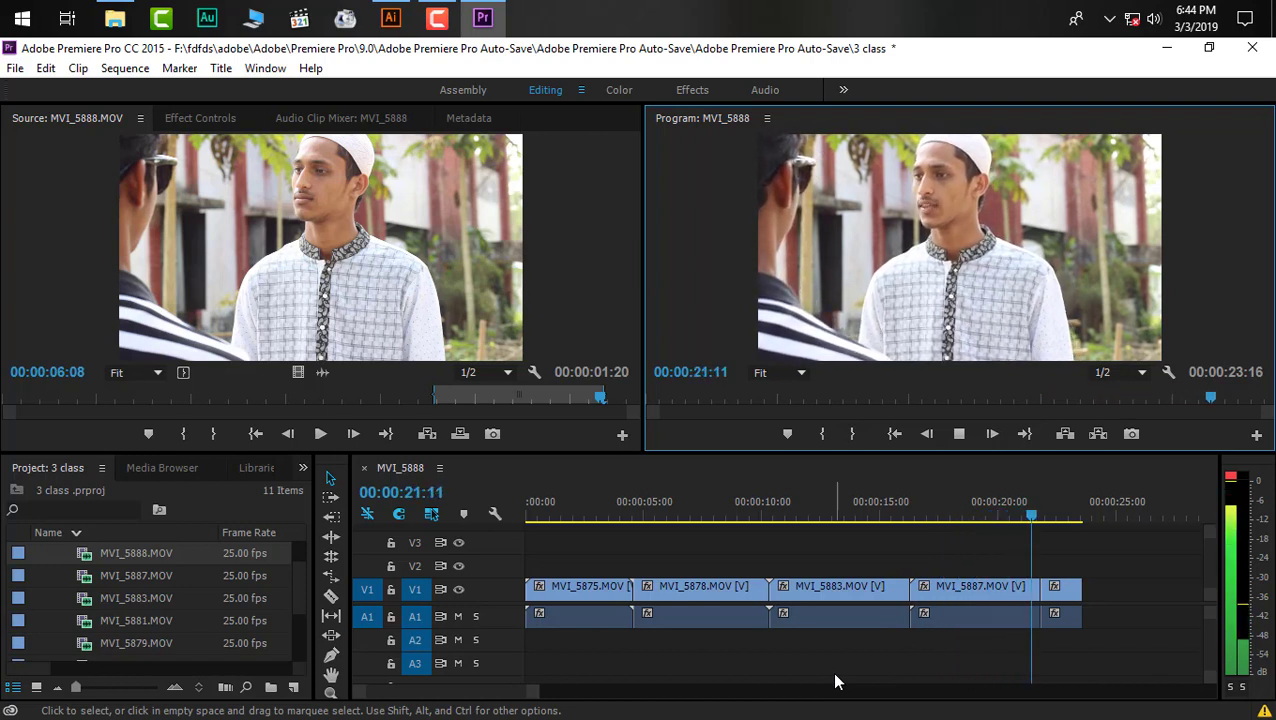
key(space)
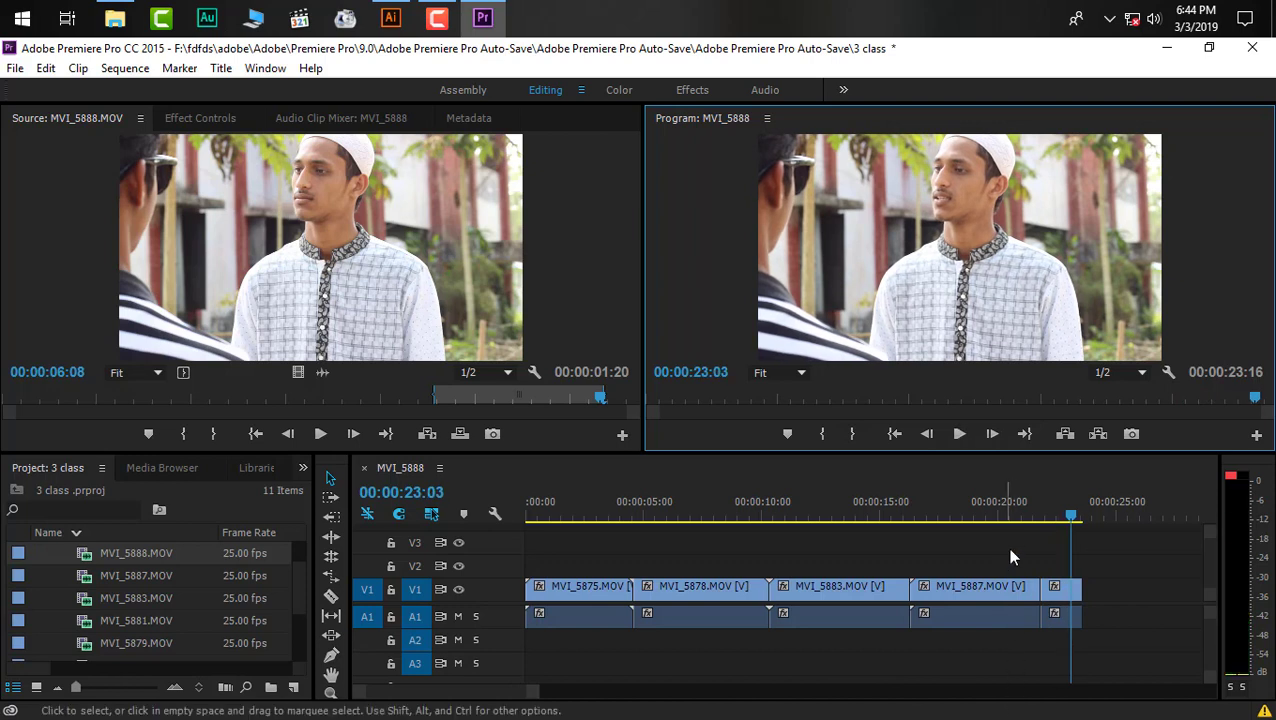
drag(1075, 514, 1052, 540)
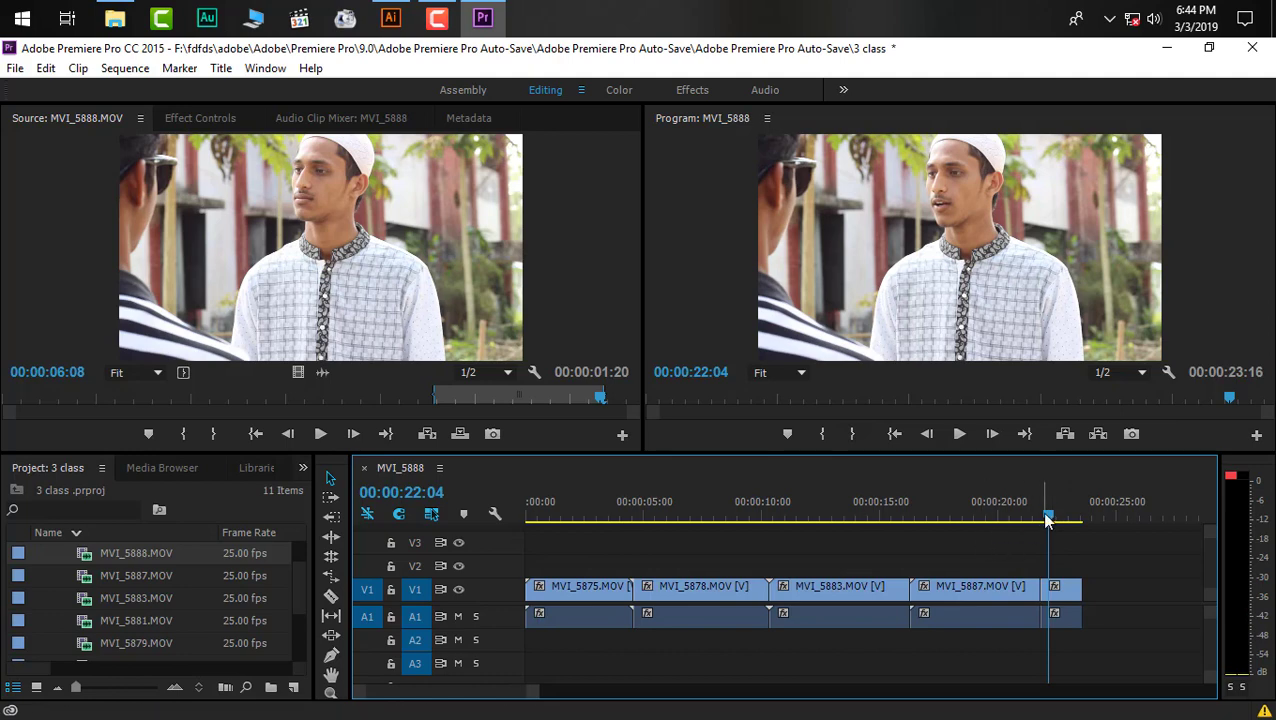
drag(1047, 519, 729, 685)
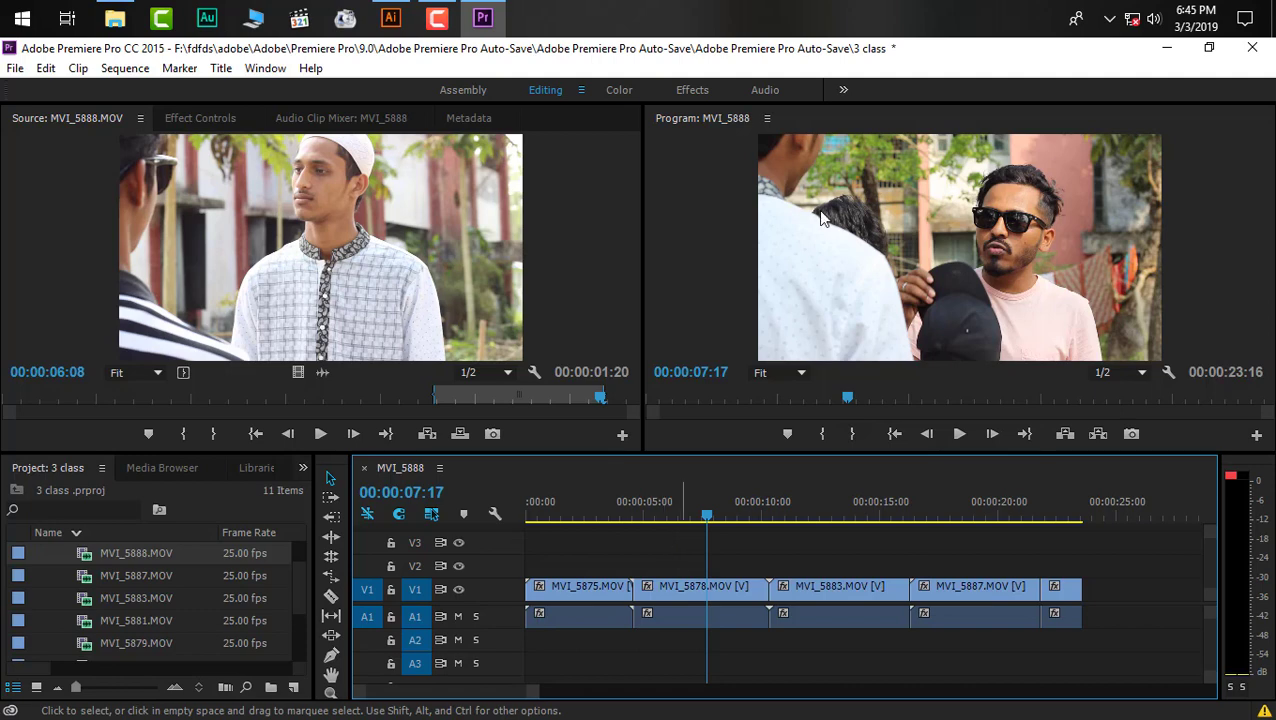
click(17, 69)
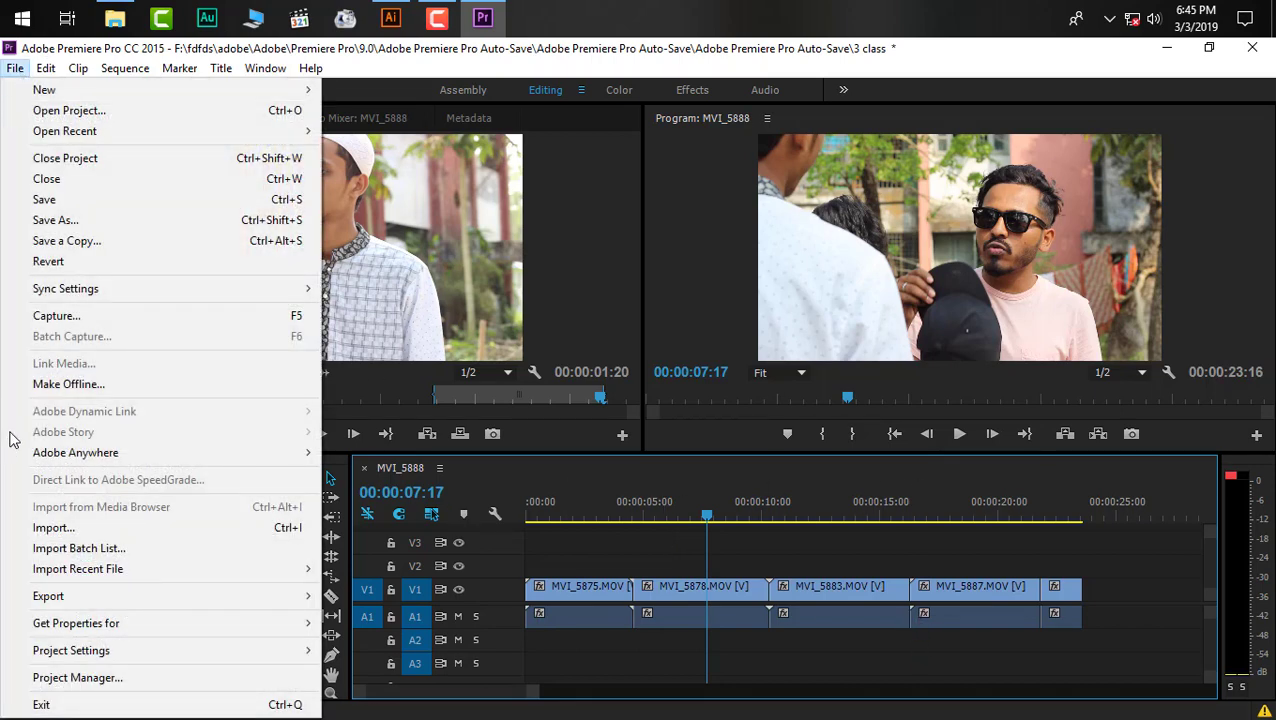
mouse_move(114, 604)
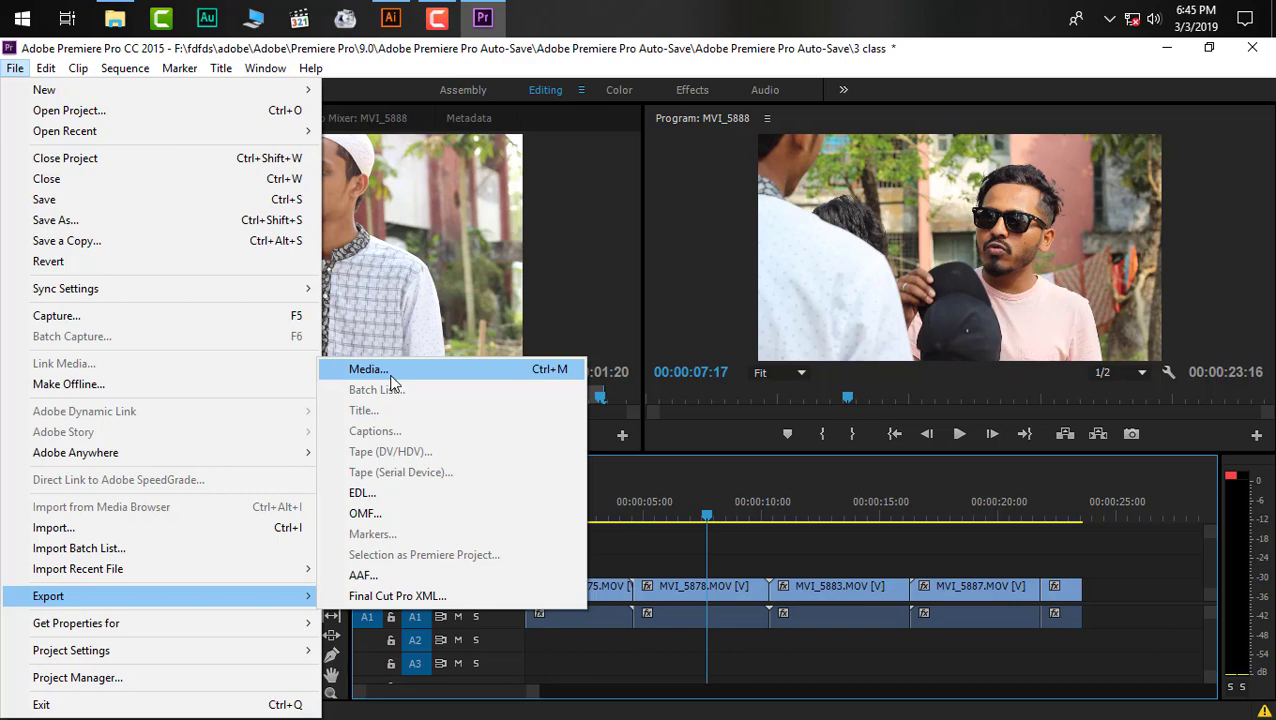
click(440, 71)
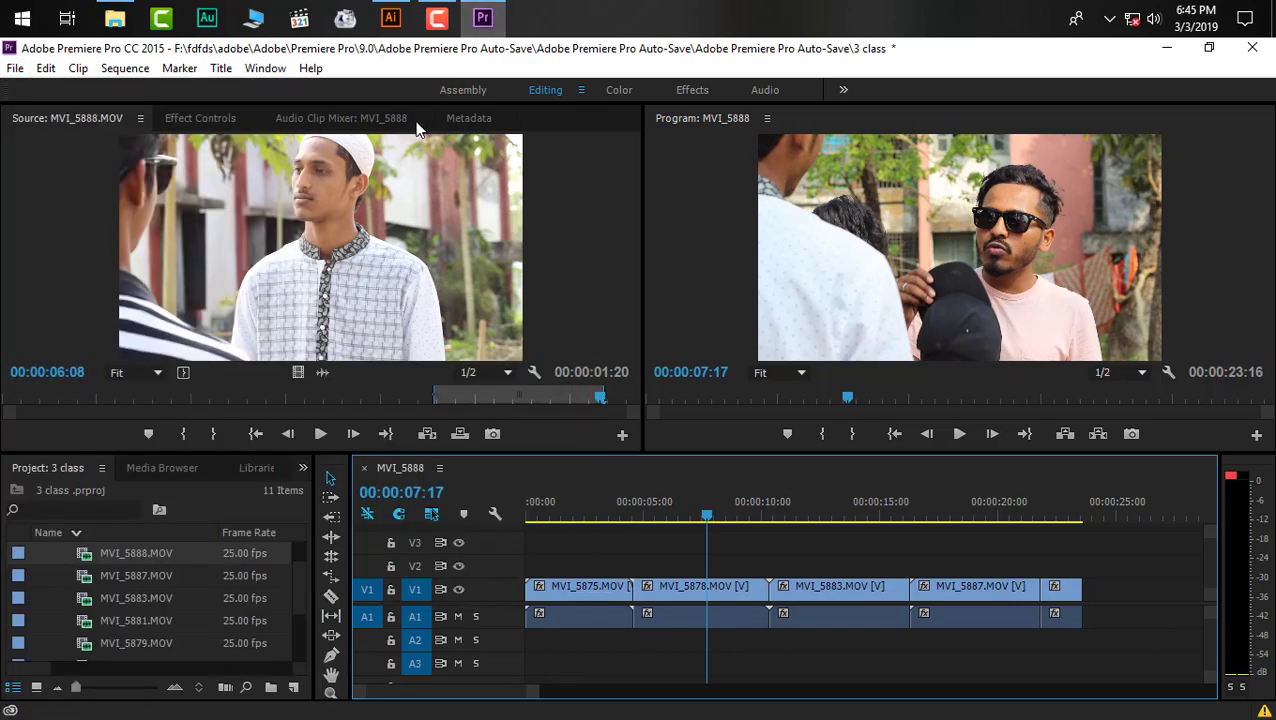
click(14, 68)
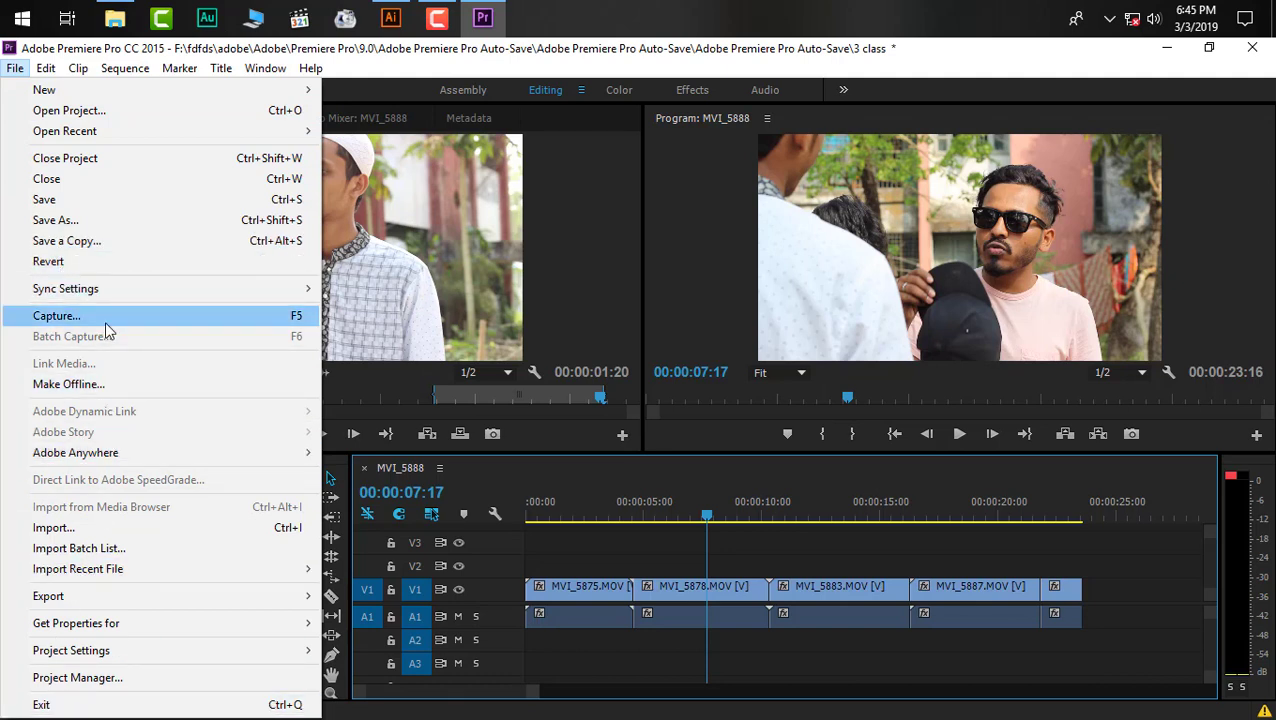
mouse_move(92, 455)
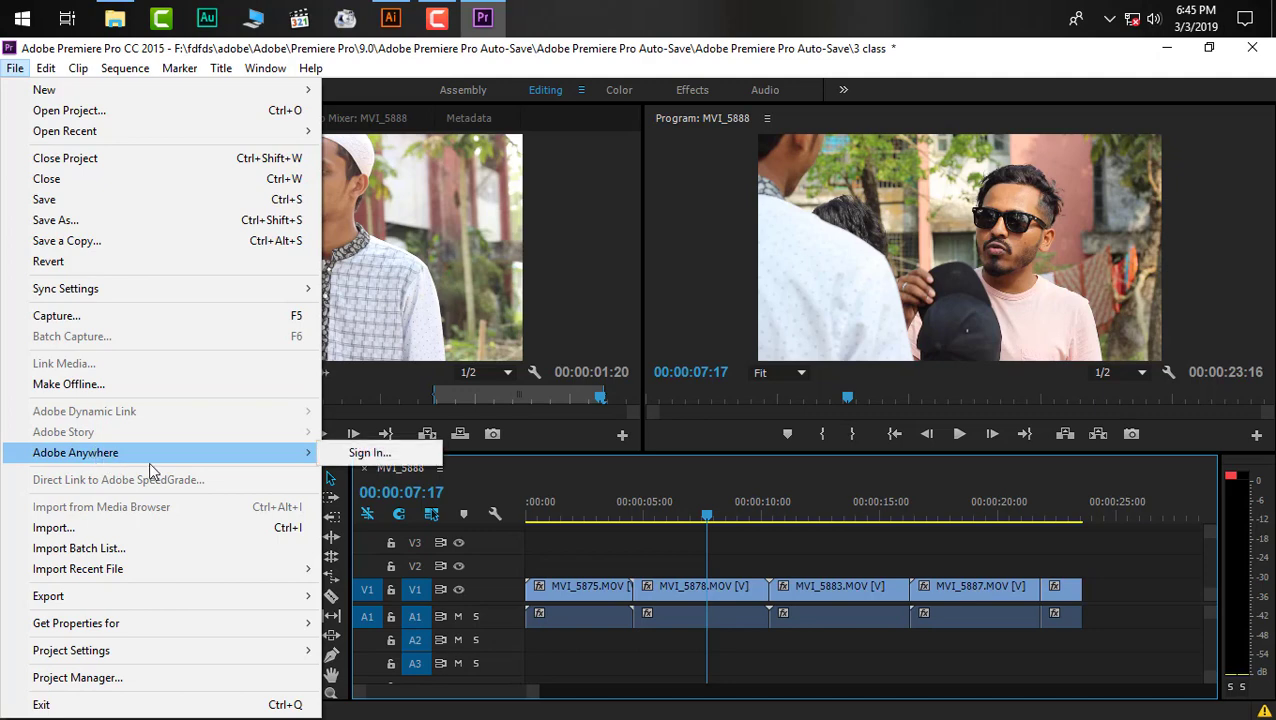
mouse_move(125, 567)
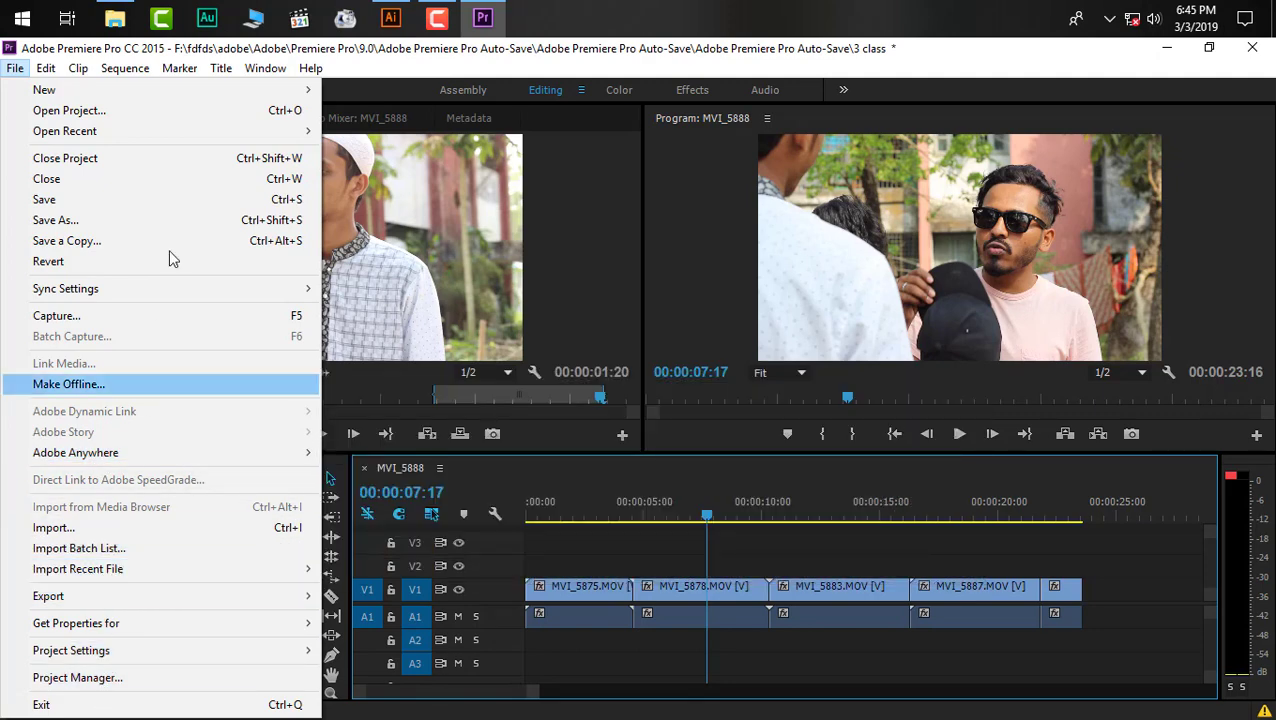
mouse_move(46, 68)
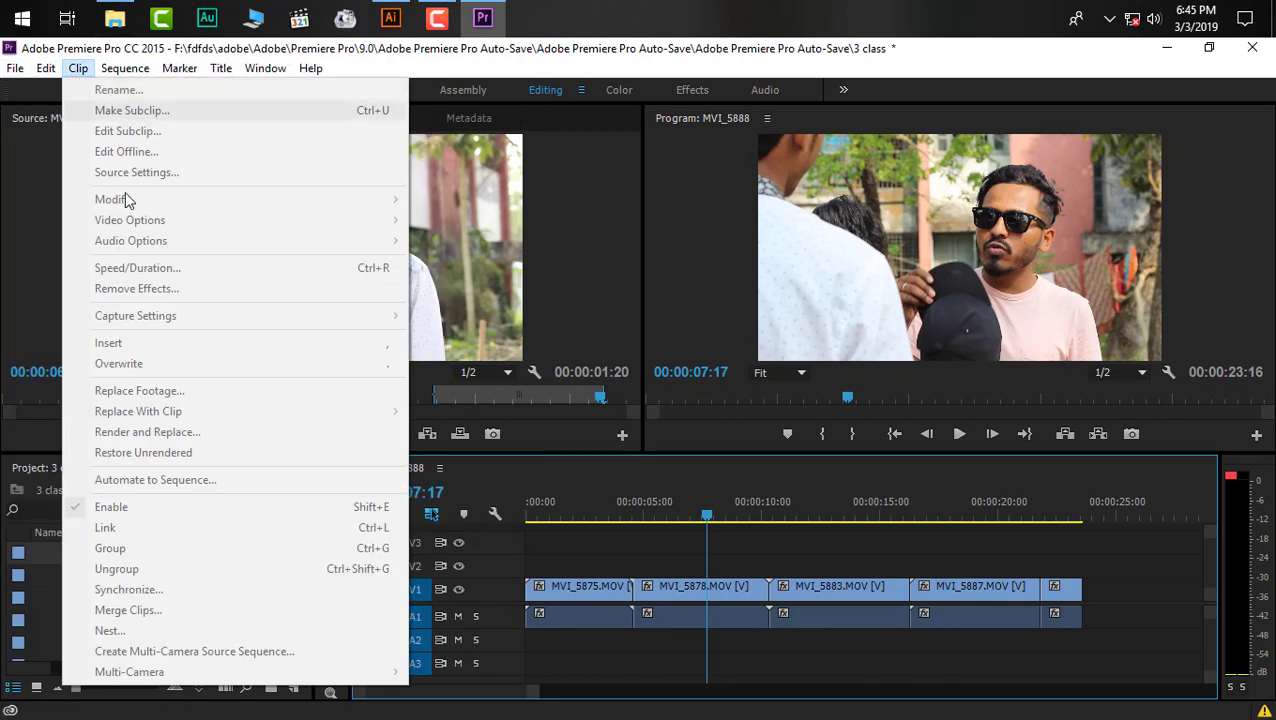
mouse_move(124, 68)
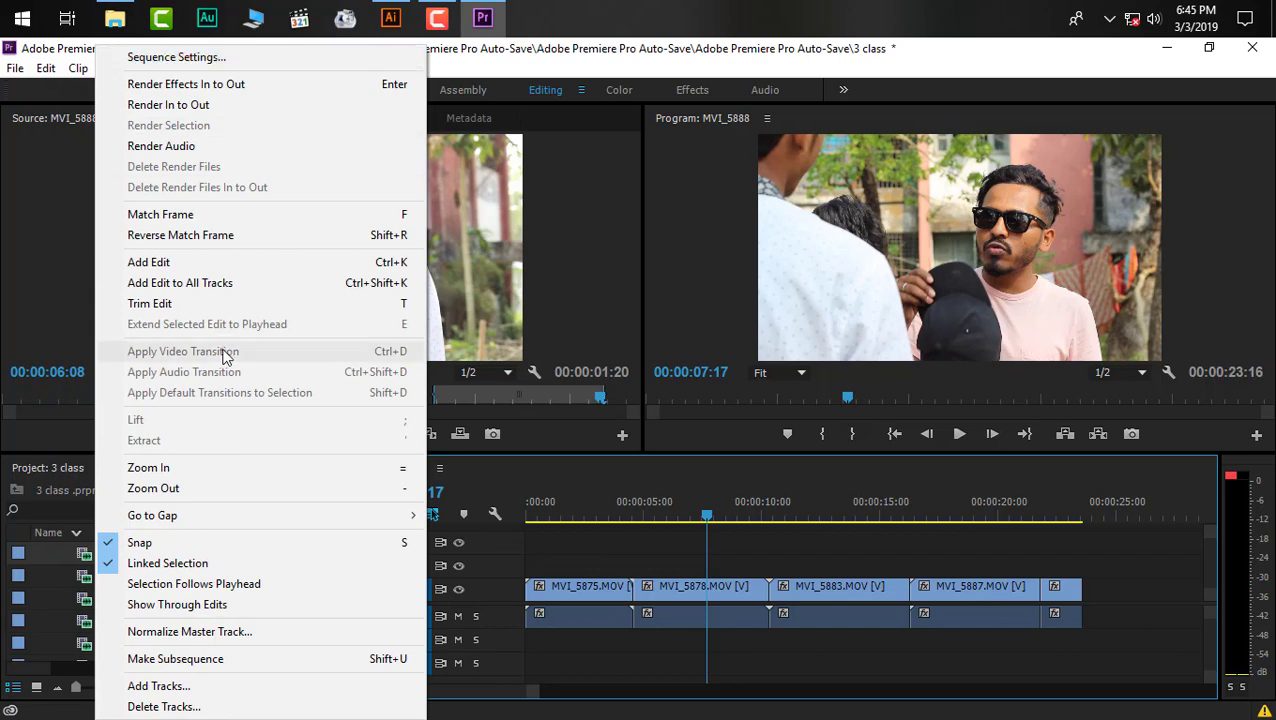
click(513, 78)
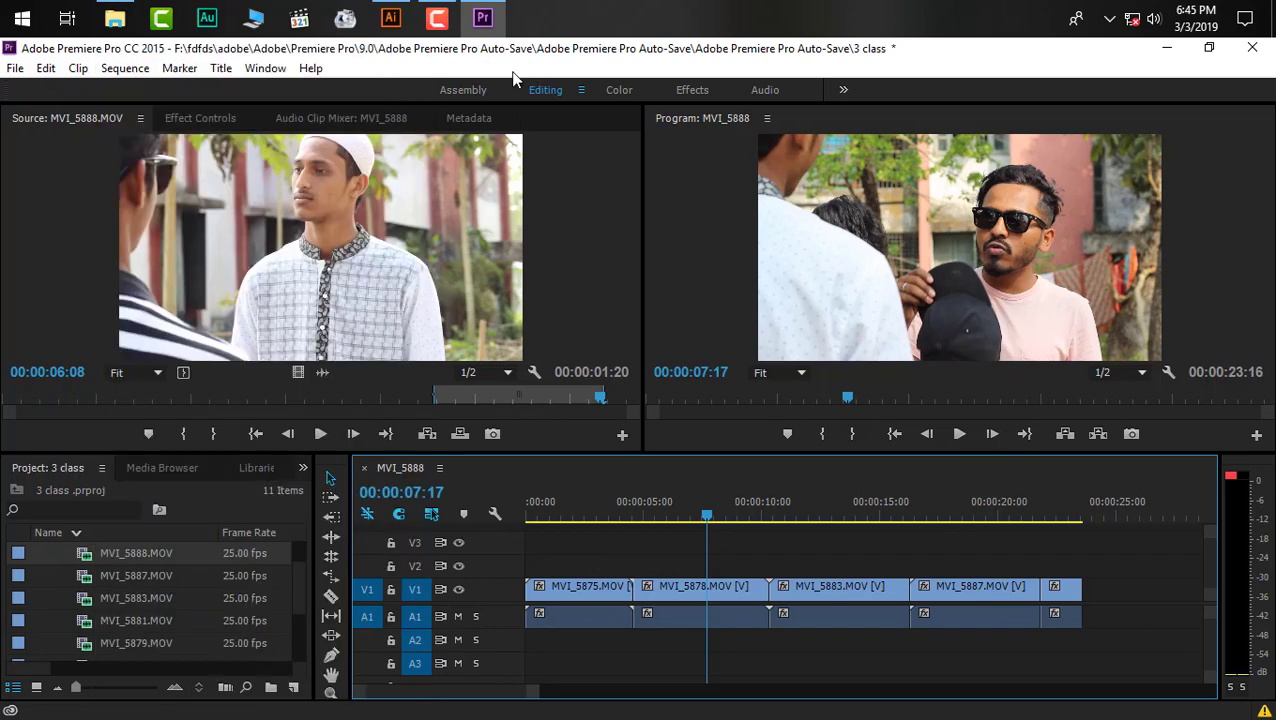
click(219, 68)
click(219, 68)
click(182, 73)
mouse_move(140, 70)
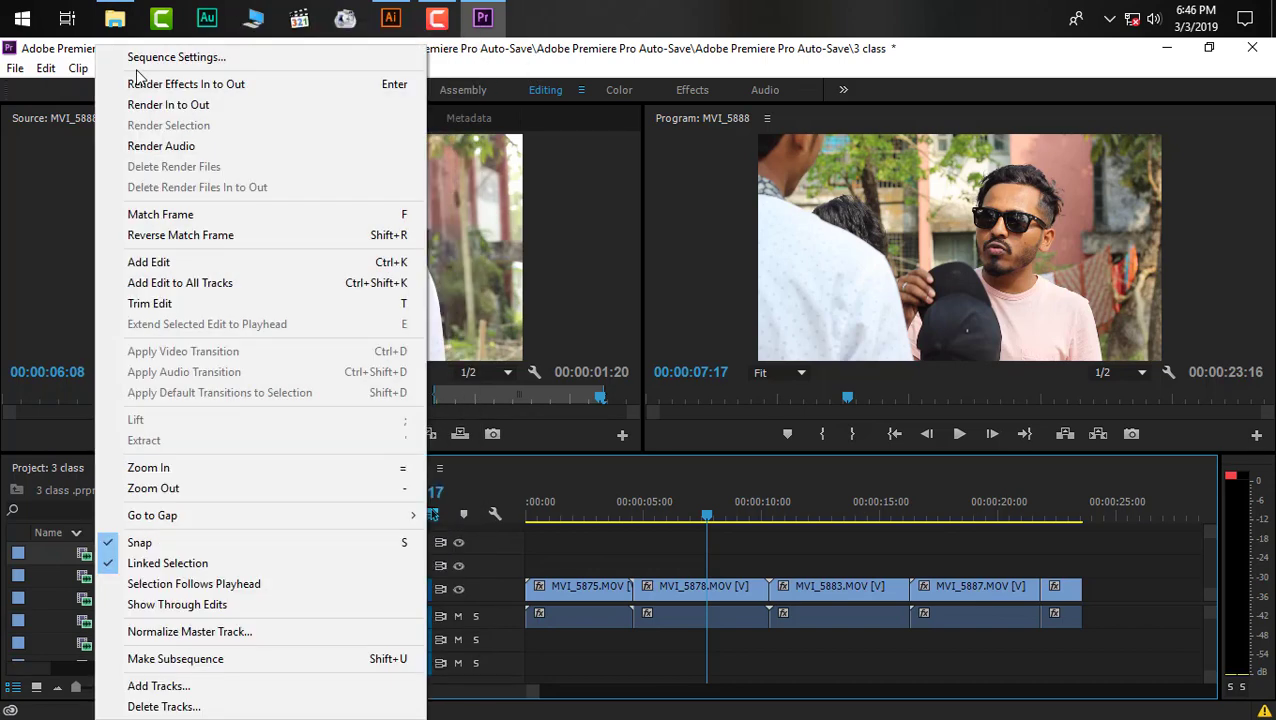
click(560, 66)
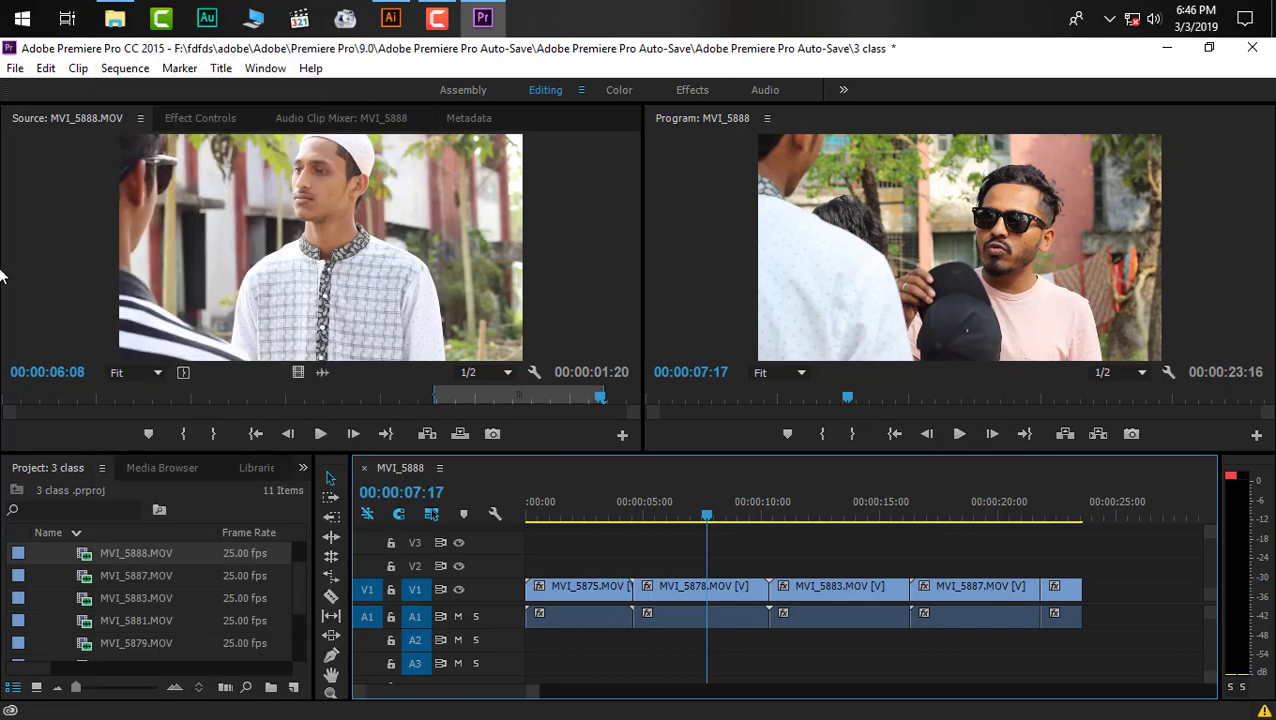
click(15, 70)
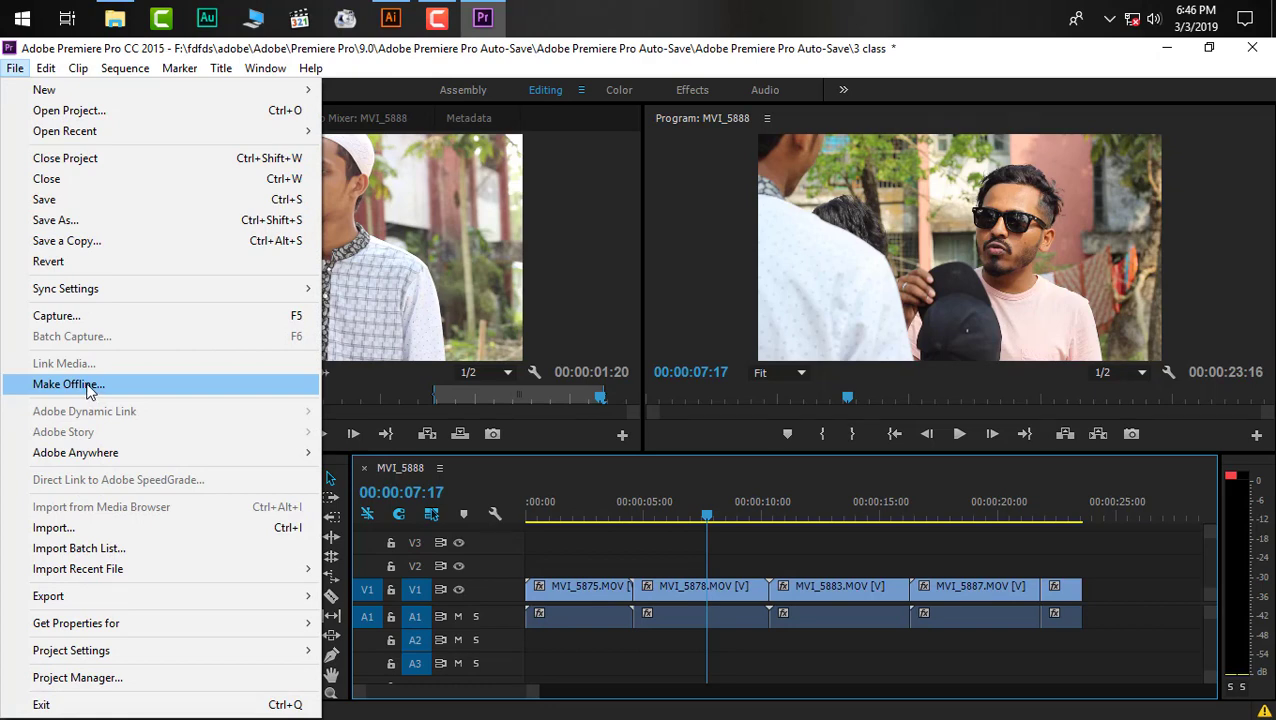
click(43, 70)
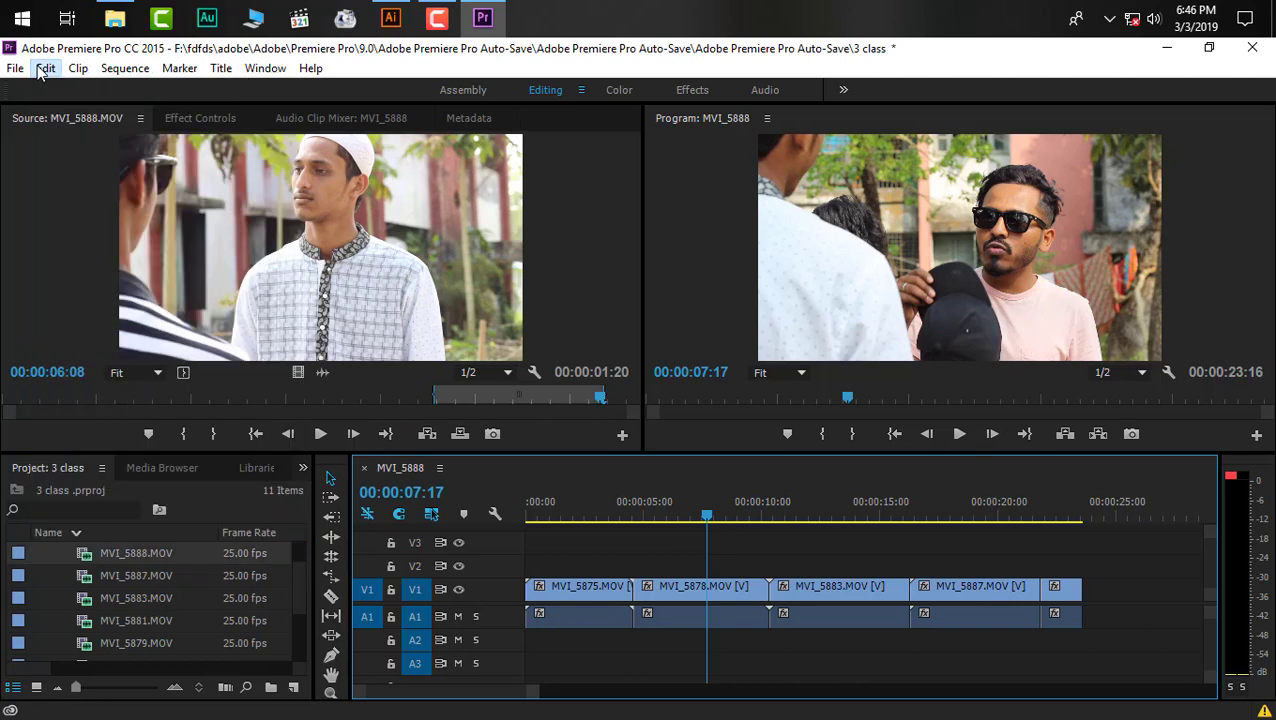
click(43, 70)
mouse_move(72, 72)
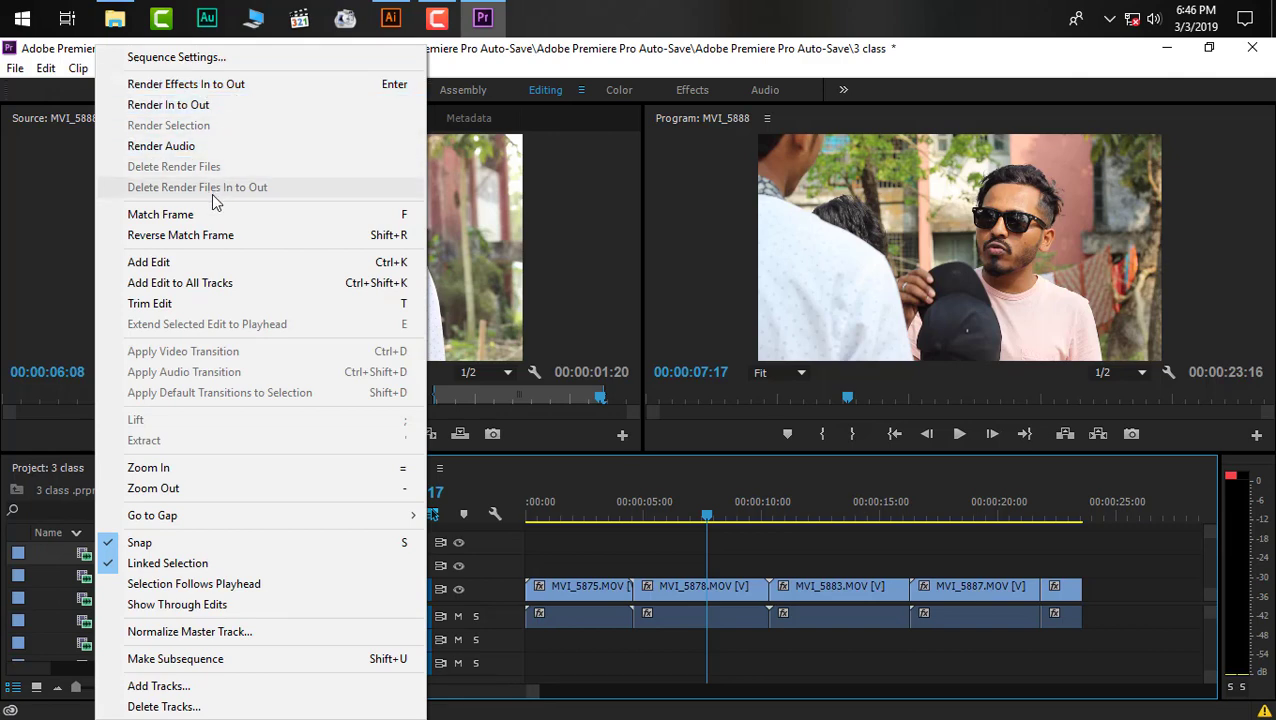
click(505, 66)
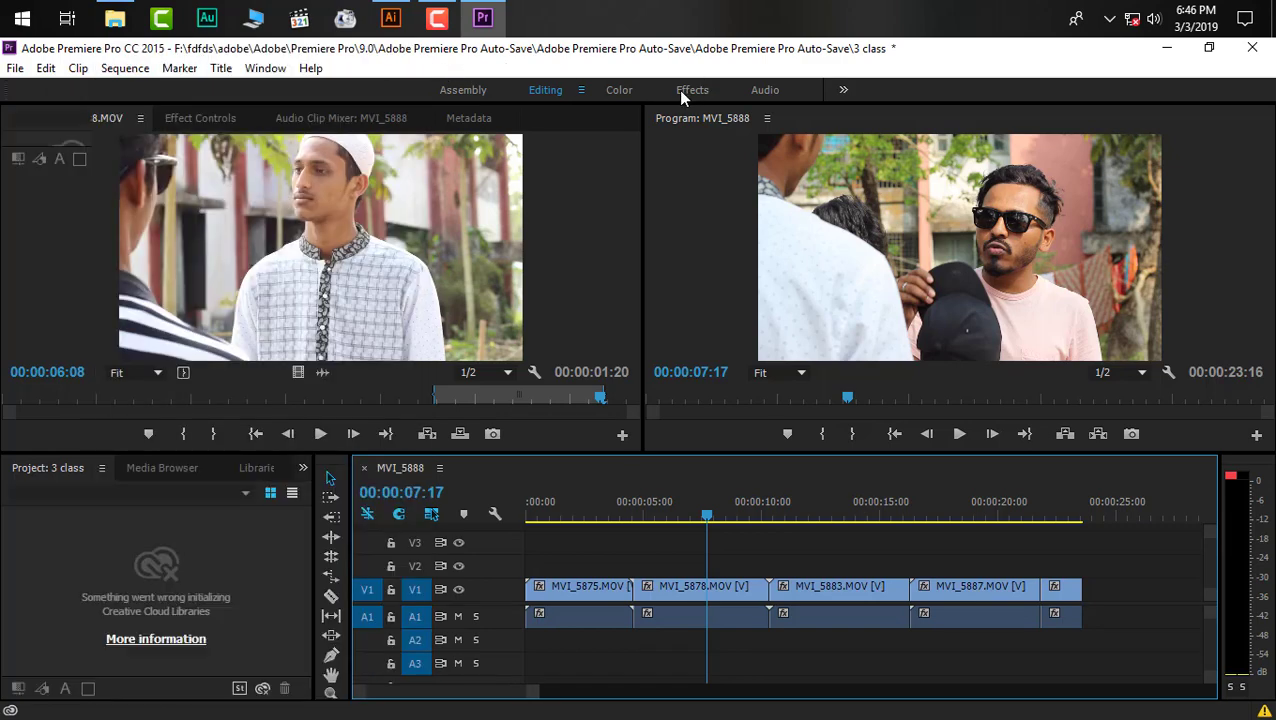
click(682, 90)
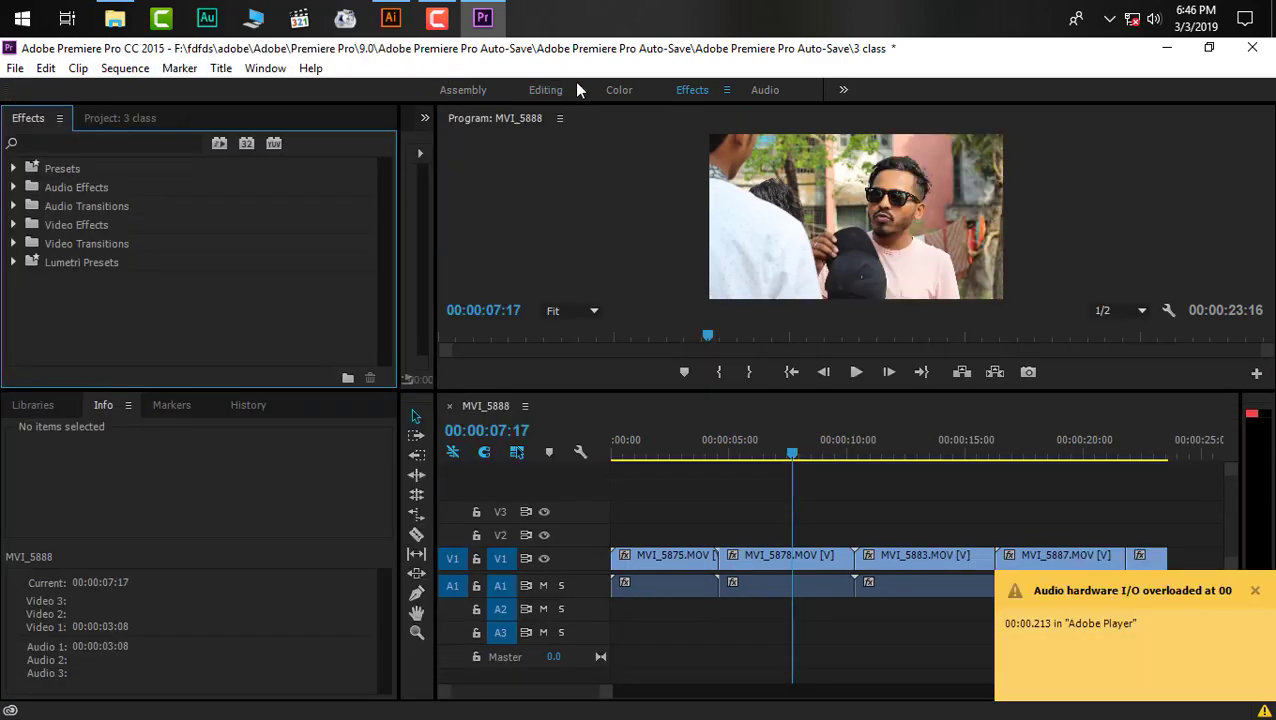
click(548, 91)
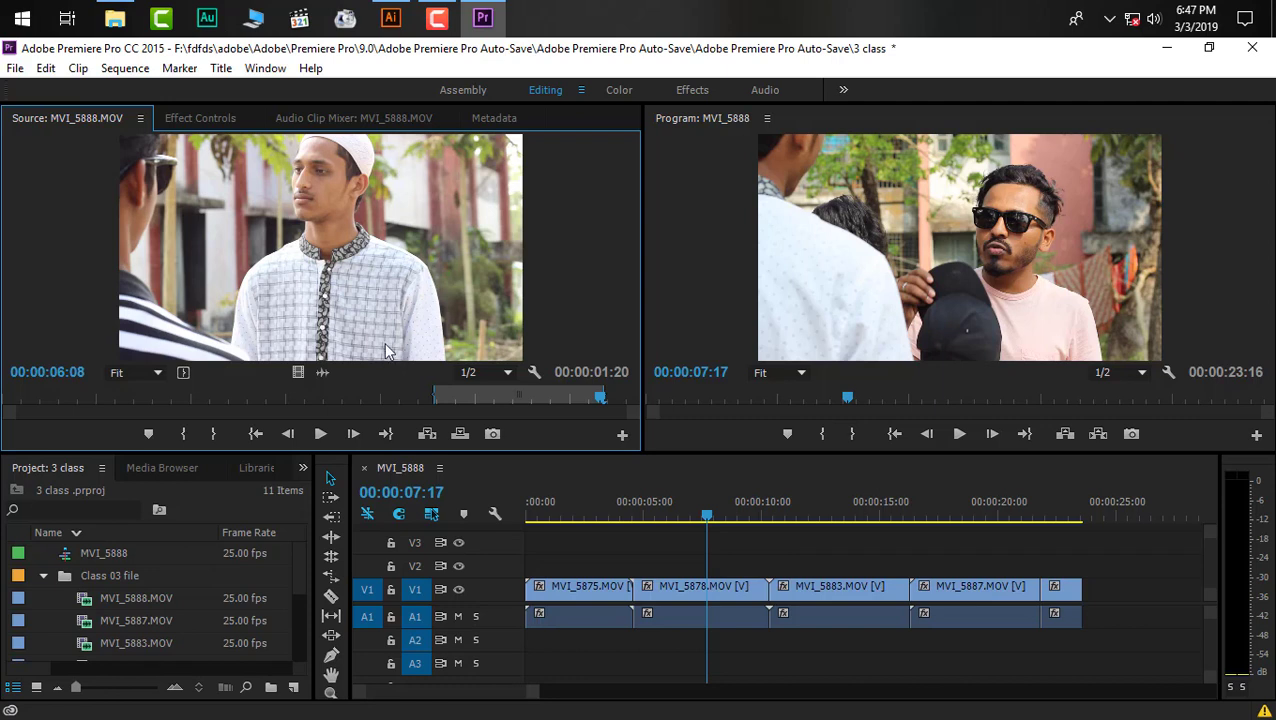
- Scrub through the sequence from the beginning of MVI_5875.MOV to the end of the last clip
click(556, 504)
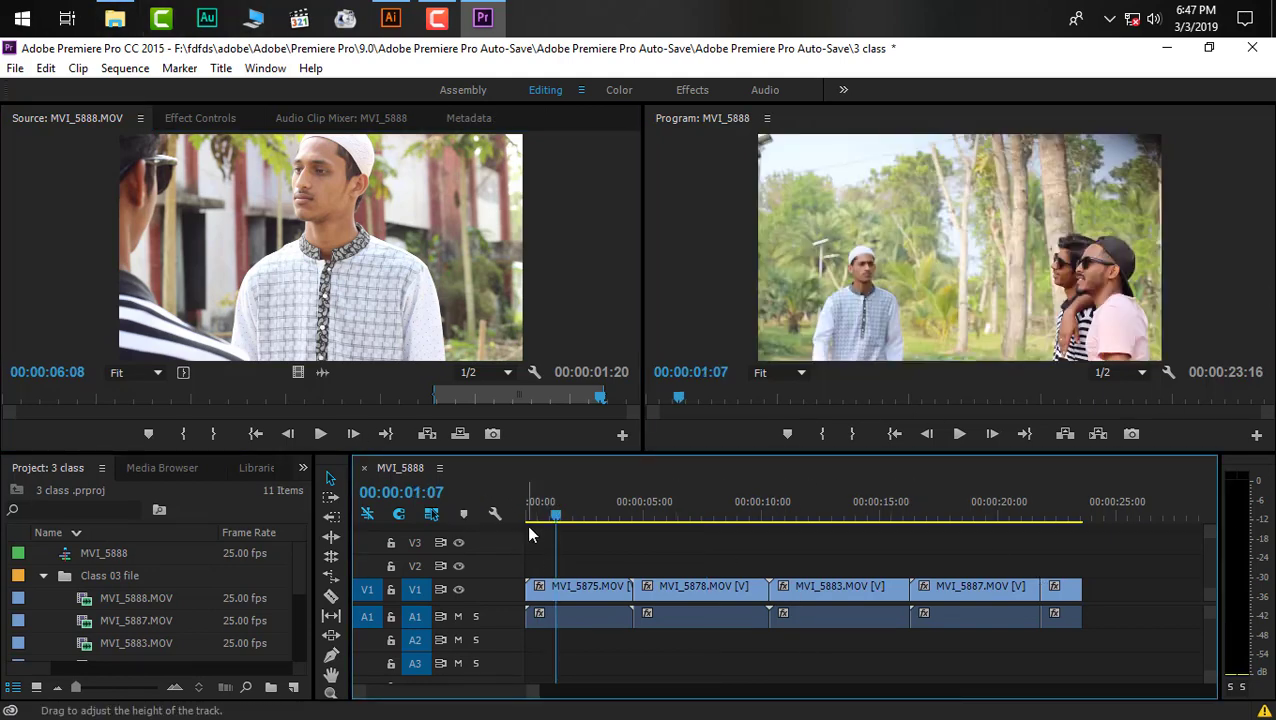
key(Left)
drag(542, 515, 1076, 627)
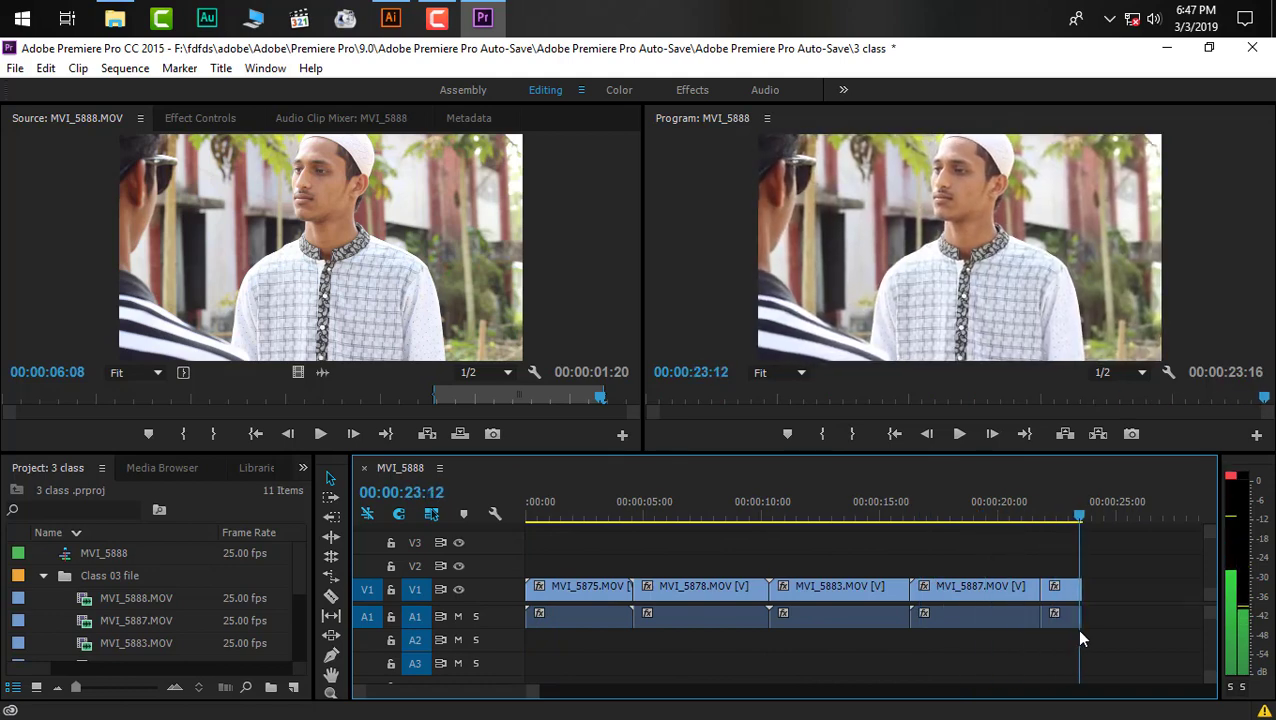
- Use the Track Select Backward tool to select the last clip and every clip before it in the sequence
click(332, 518)
drag(988, 612, 950, 618)
drag(1078, 604, 1045, 612)
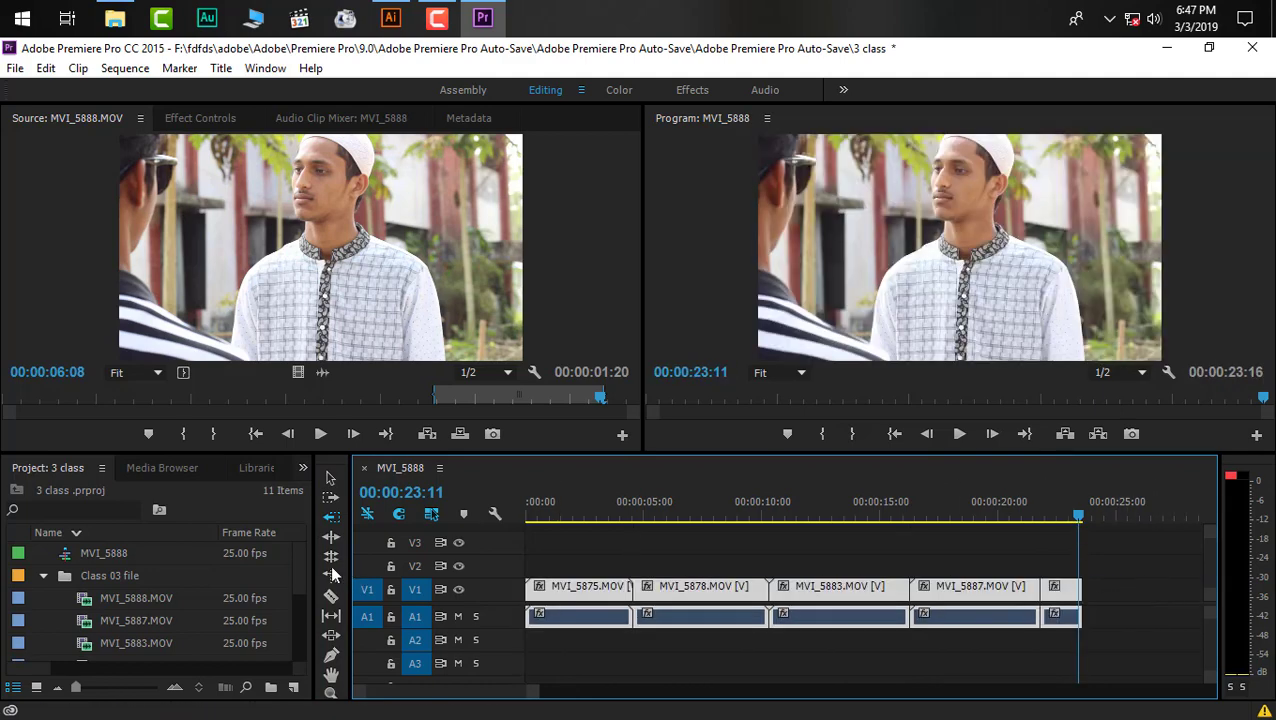
- Use the Track Select Forward tool to select the clips from MVI_5878.MOV onward, and extend the selection to start at MVI_5875.MOV
click(331, 497)
mouse_move(710, 607)
mouse_down()
mouse_move(850, 620)
mouse_move(700, 620)
mouse_up()
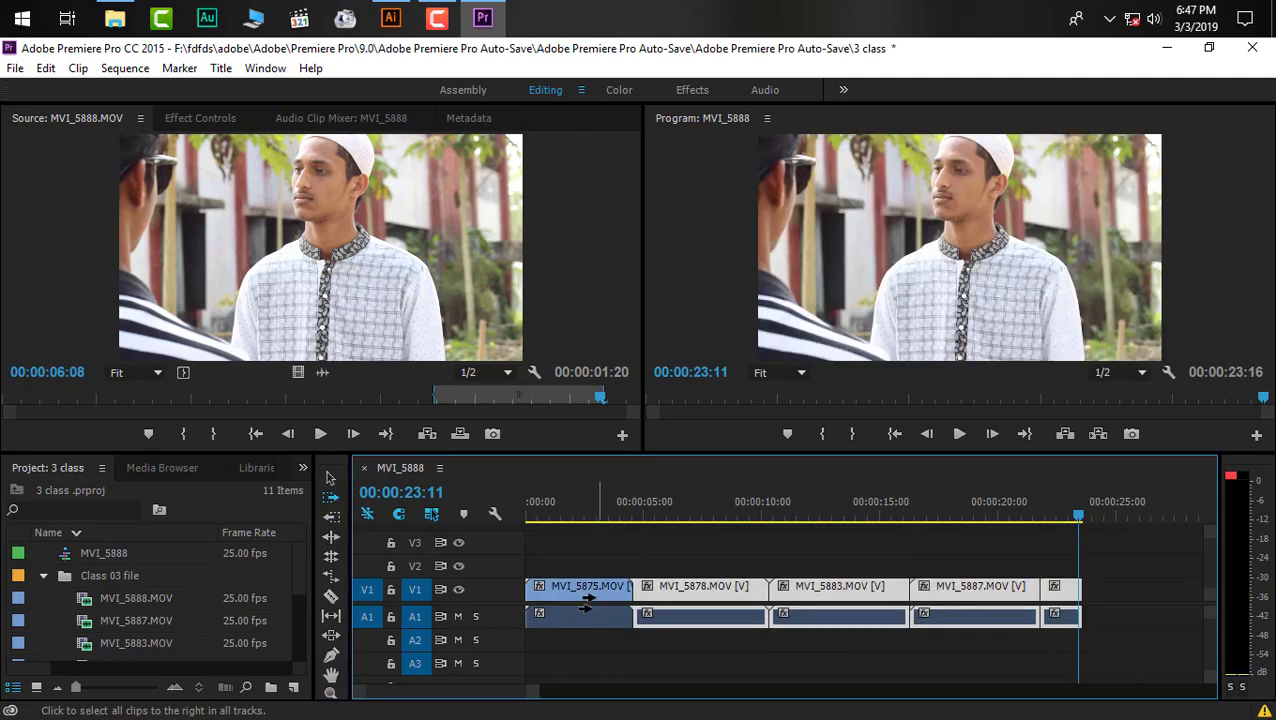
mouse_move(587, 605)
mouse_down()
mouse_move(760, 608)
mouse_move(590, 607)
mouse_up()
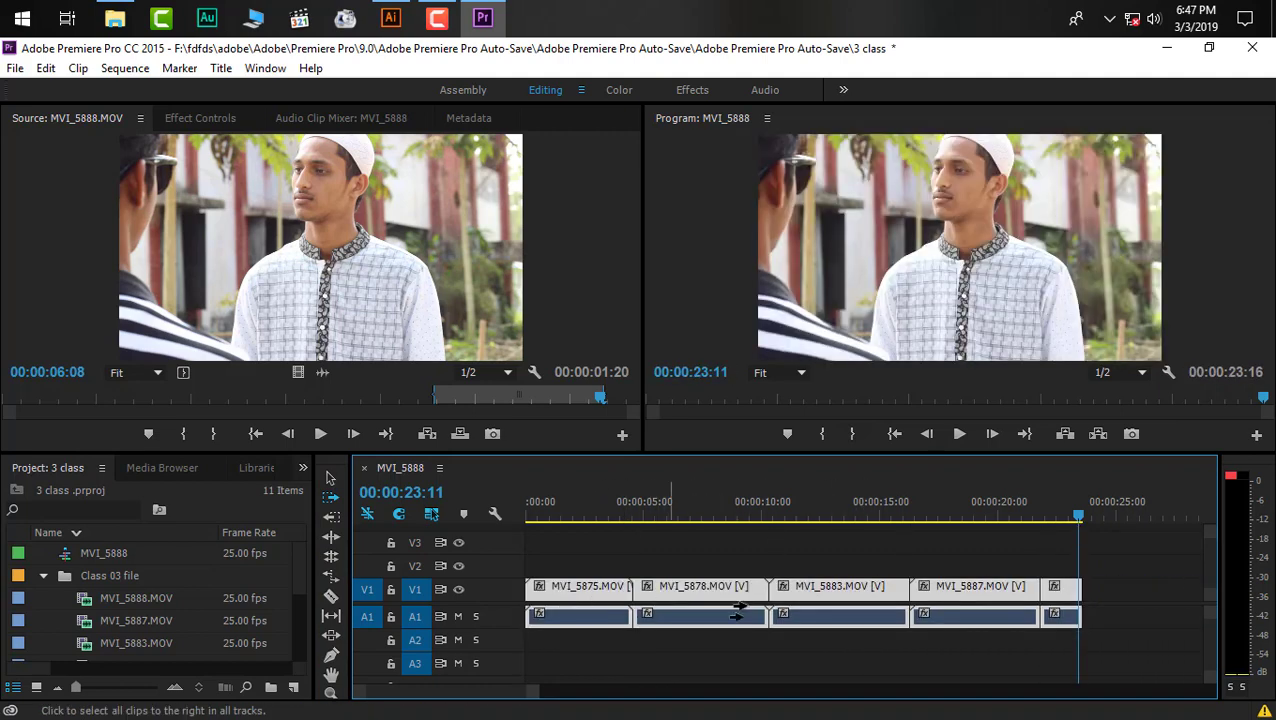
- Use the Track Select Backward tool to select MVI_5887.MOV and every clip before it, and return to the Selection tool
click(331, 516)
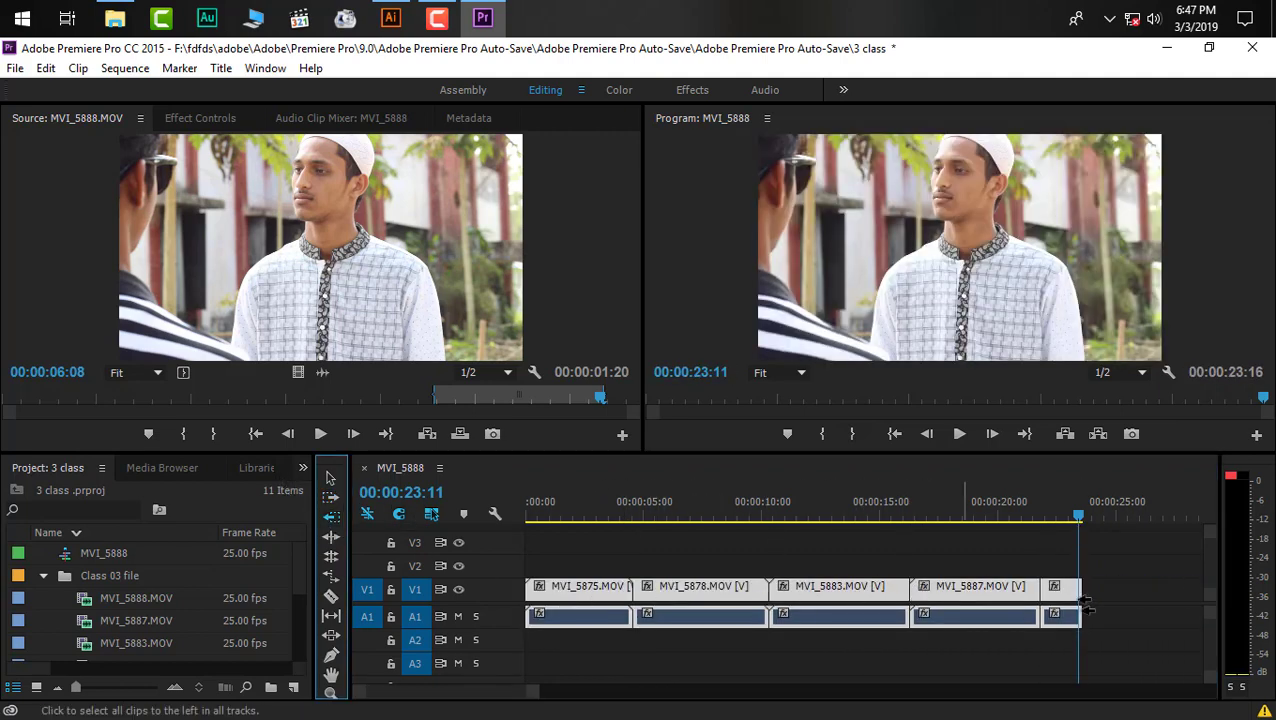
drag(1052, 617, 1000, 625)
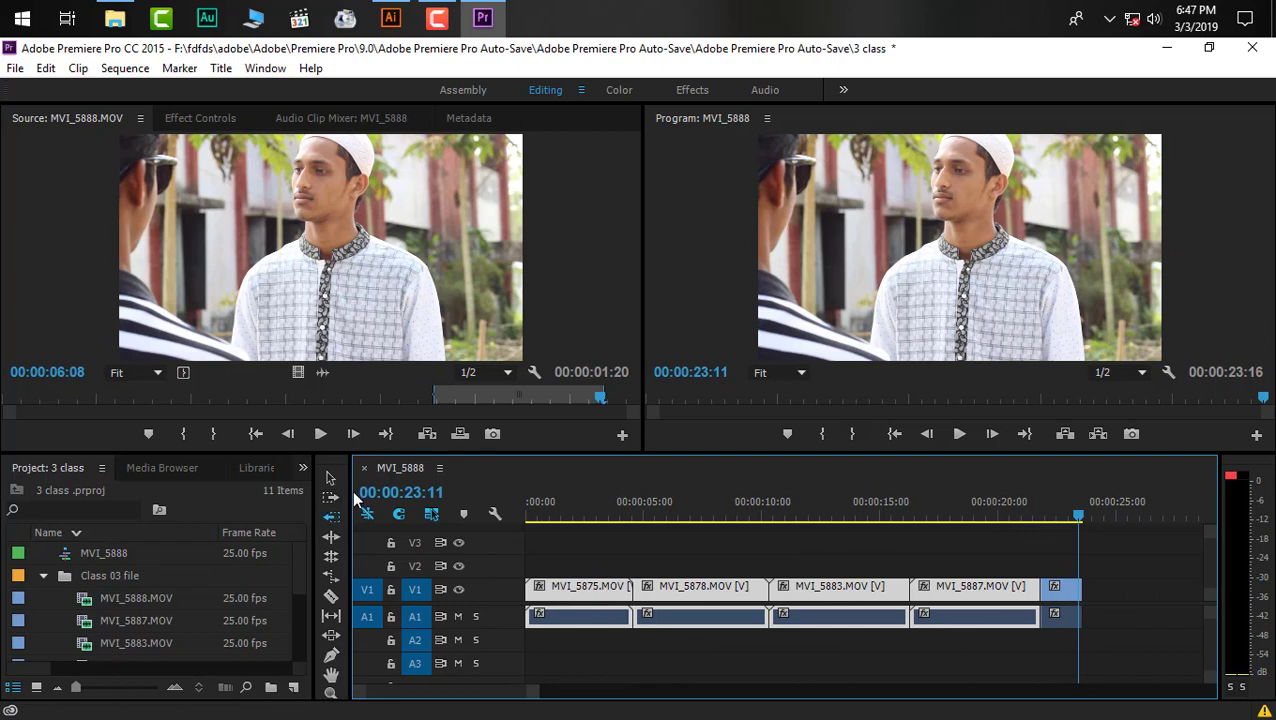
click(332, 480)
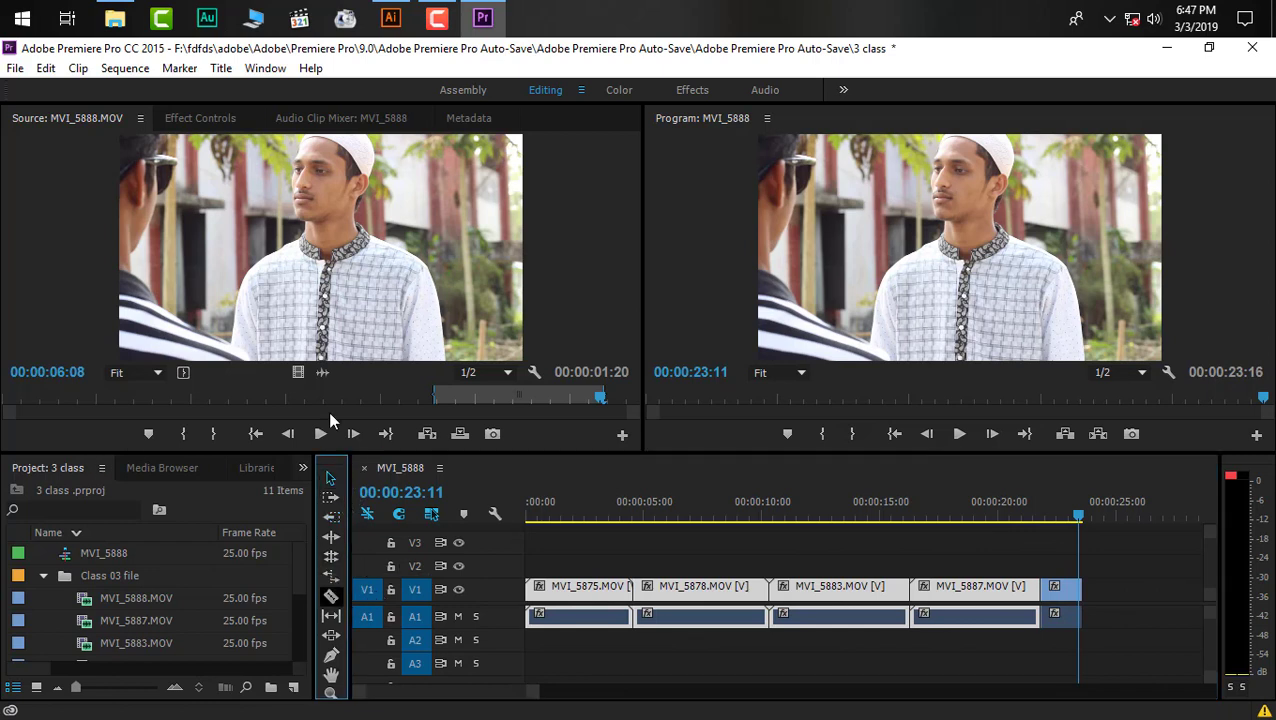
- Move the playhead to 00:00:23:10 near the sequence's end and open the media export settings for the sequence
click(856, 511)
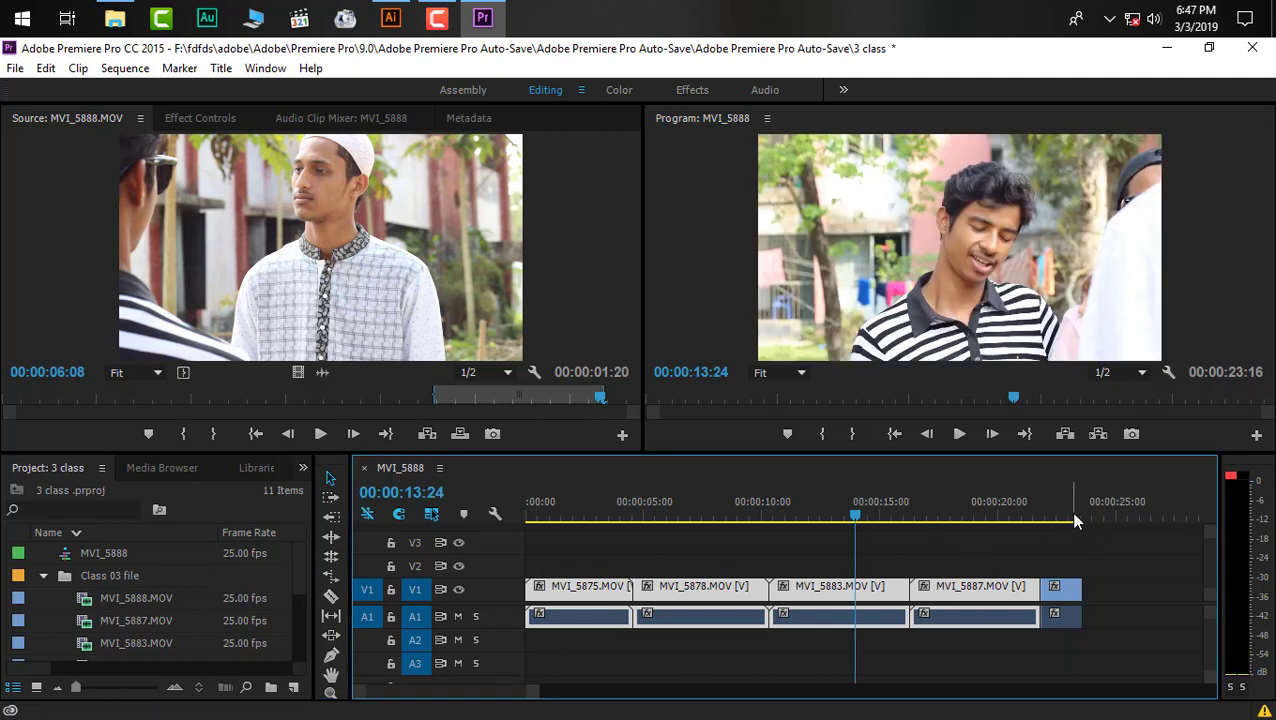
drag(1075, 516, 1079, 519)
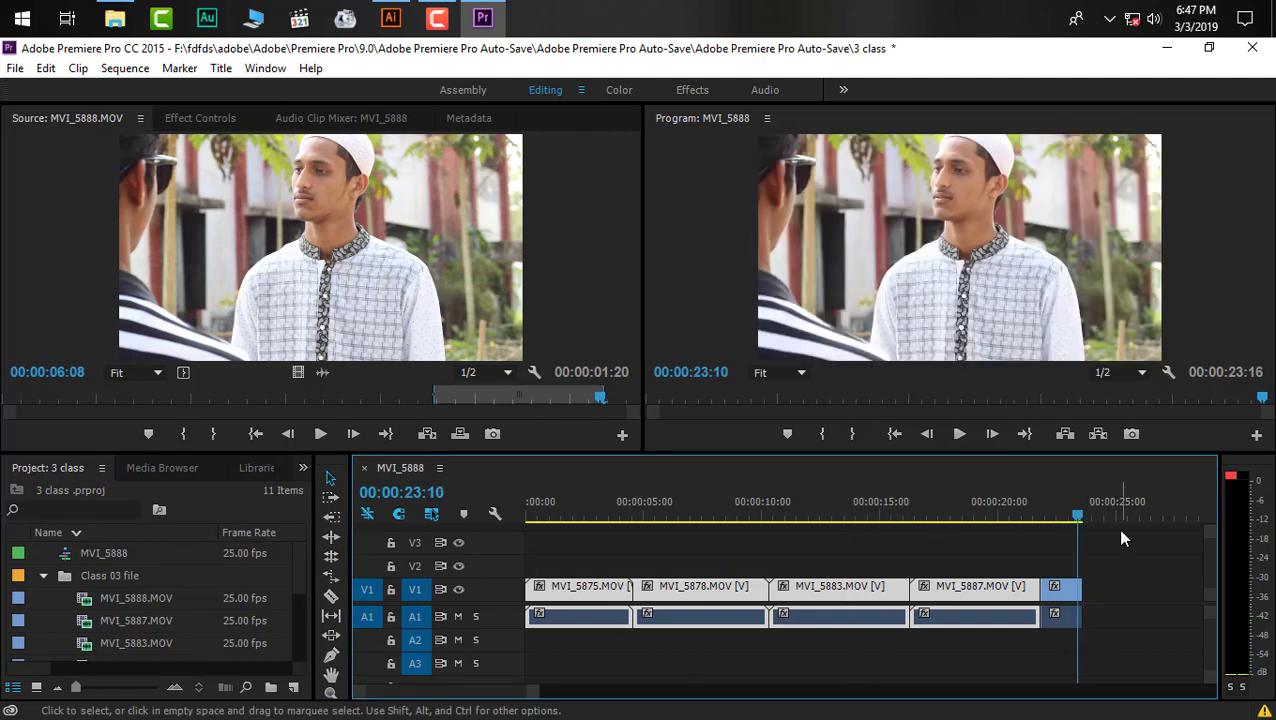
click(15, 68)
mouse_move(85, 595)
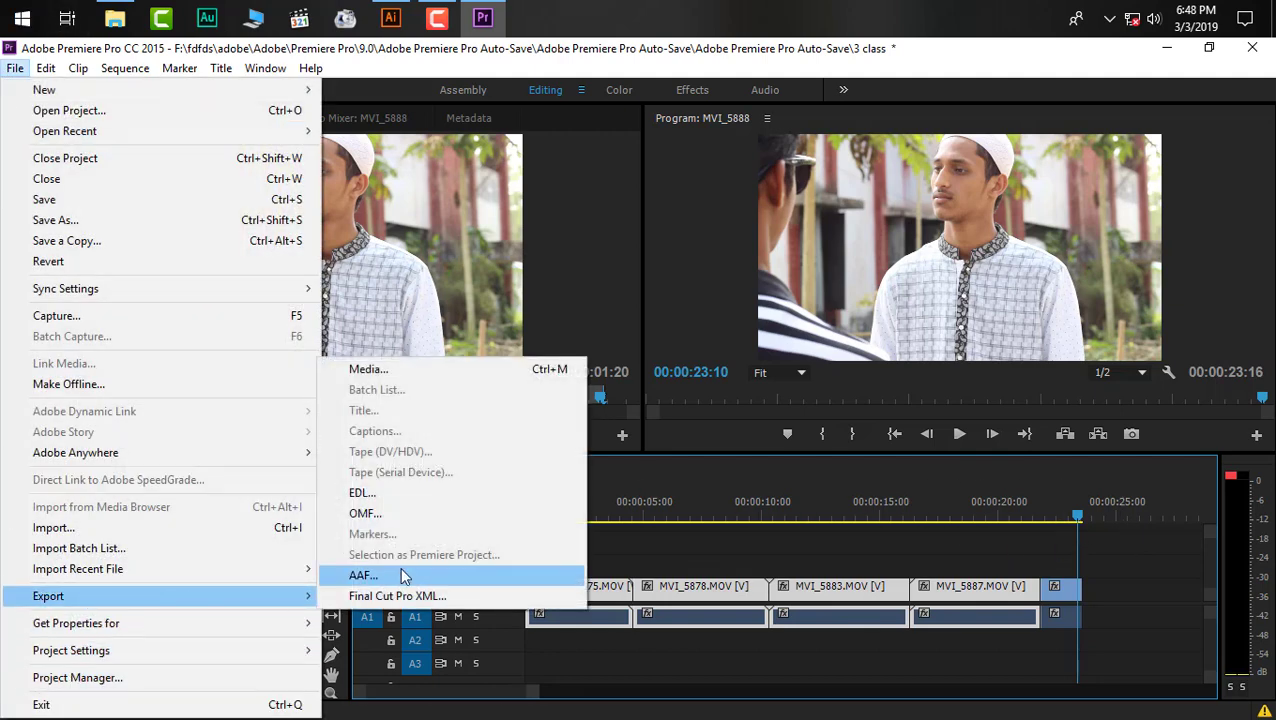
click(401, 371)
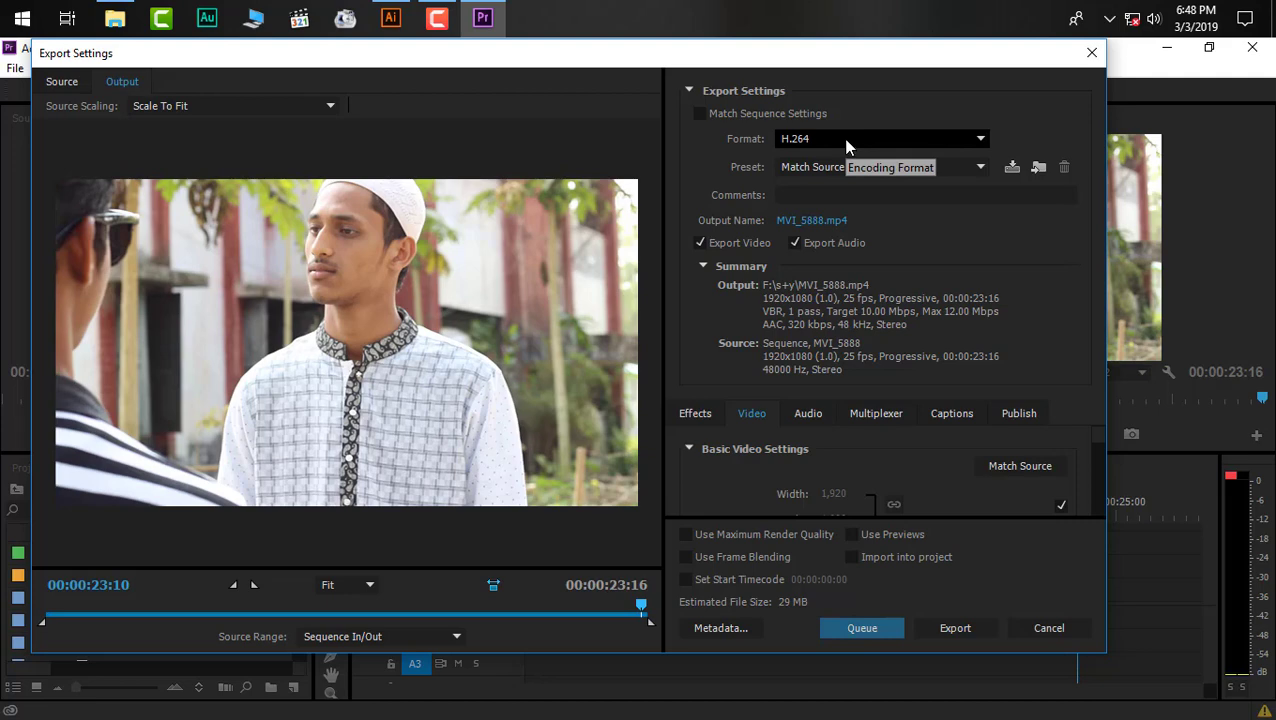
- Examine the available export formats, docking the Windows taskbar at the screen's lower edge, and keep H.264
click(846, 146)
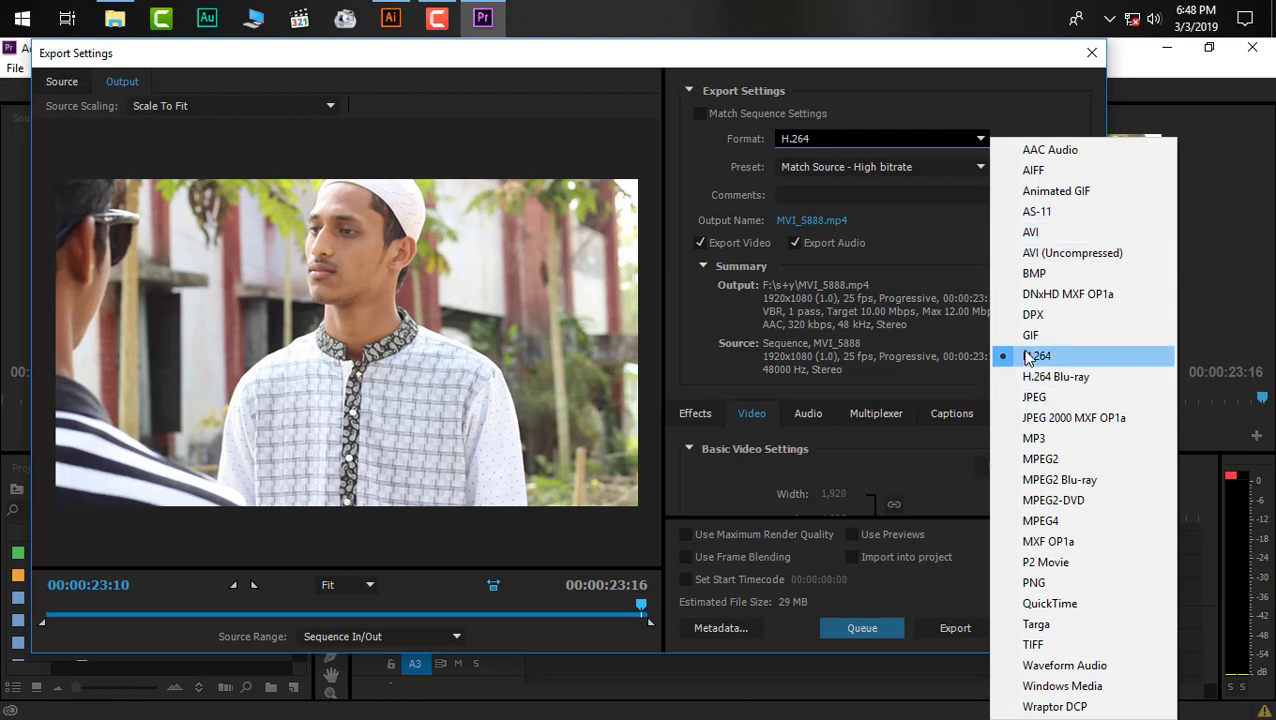
drag(717, 8, 717, 690)
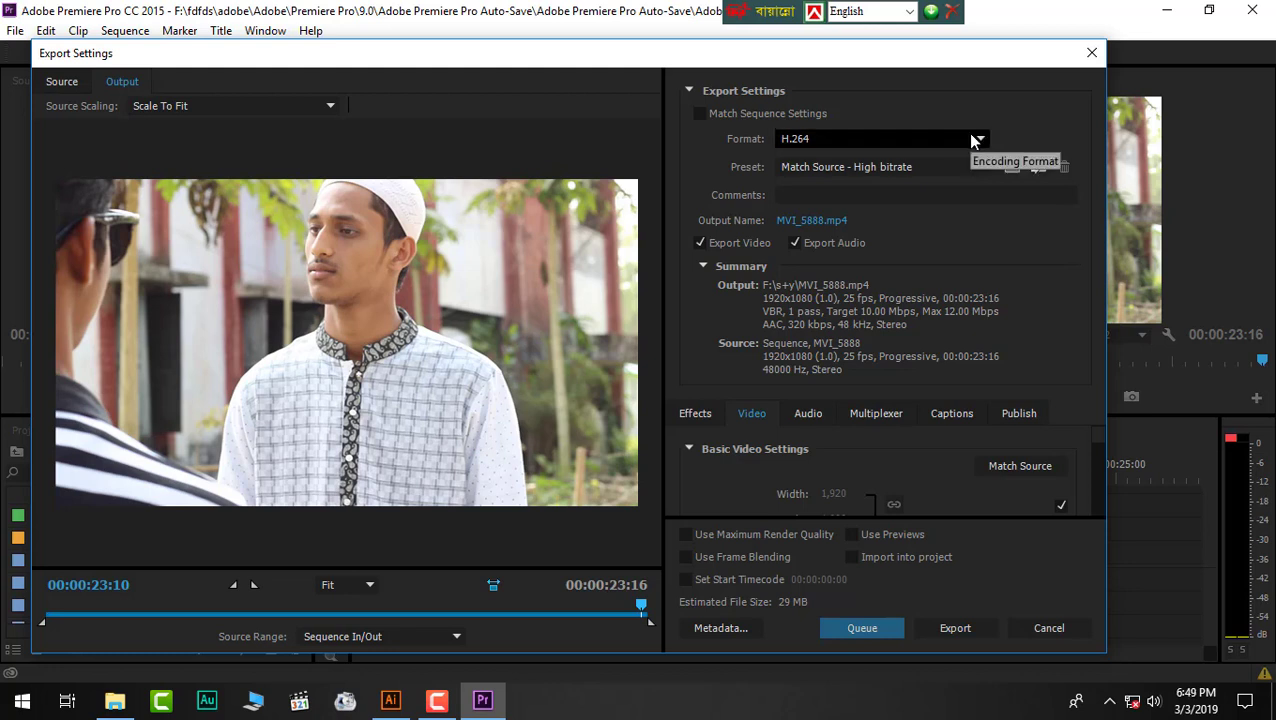
click(975, 141)
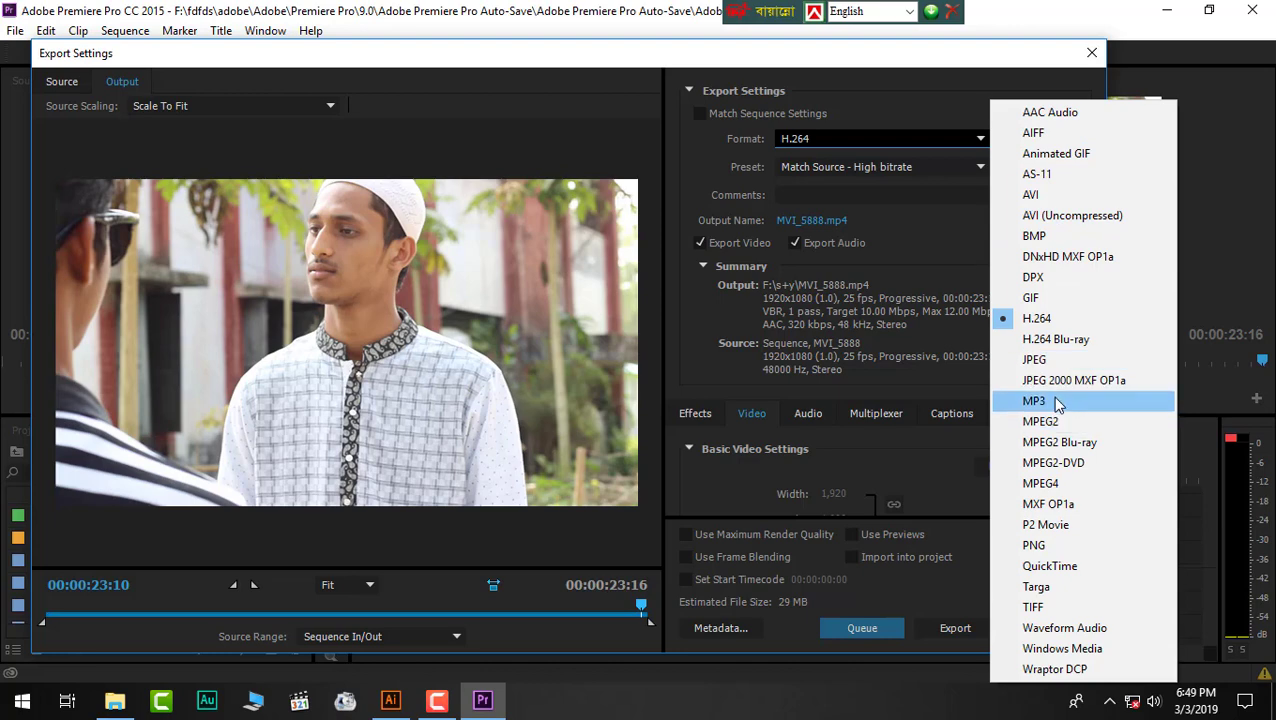
click(710, 156)
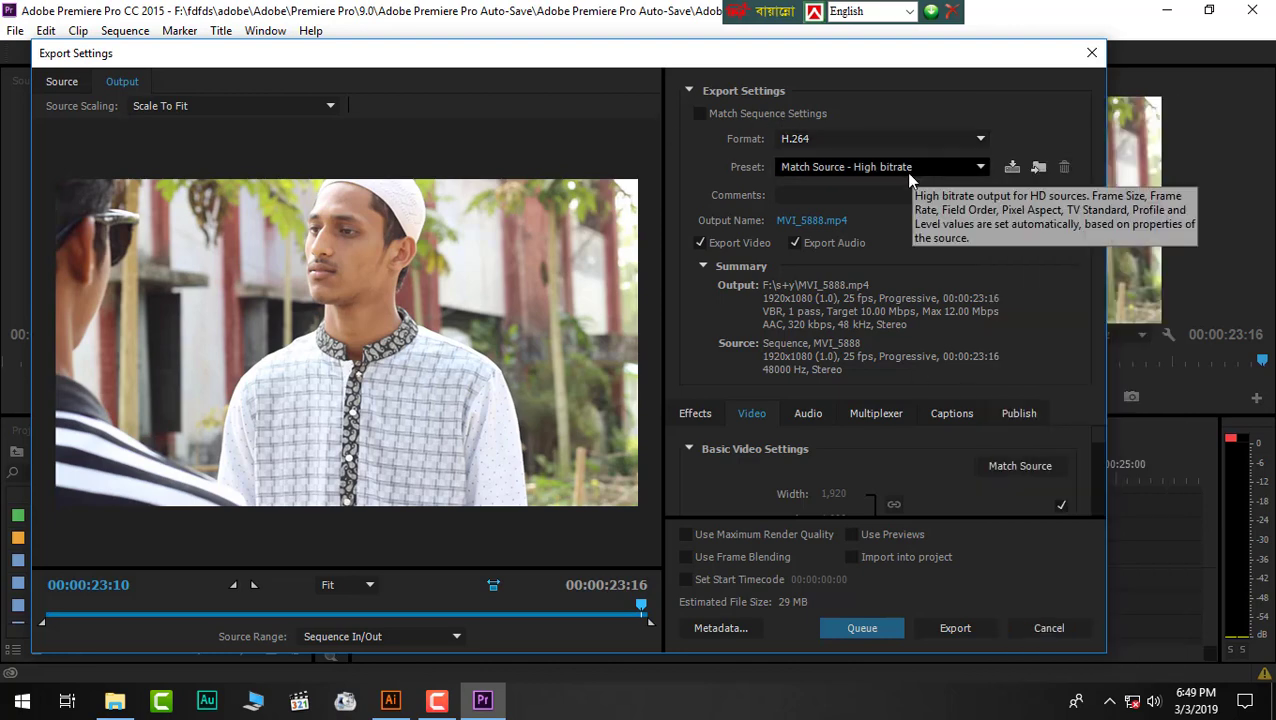
- Examine the H.264 export presets through to the YouTube 2160p 4K entry, keeping Match Source - High bitrate
click(905, 171)
click(905, 171)
click(905, 171)
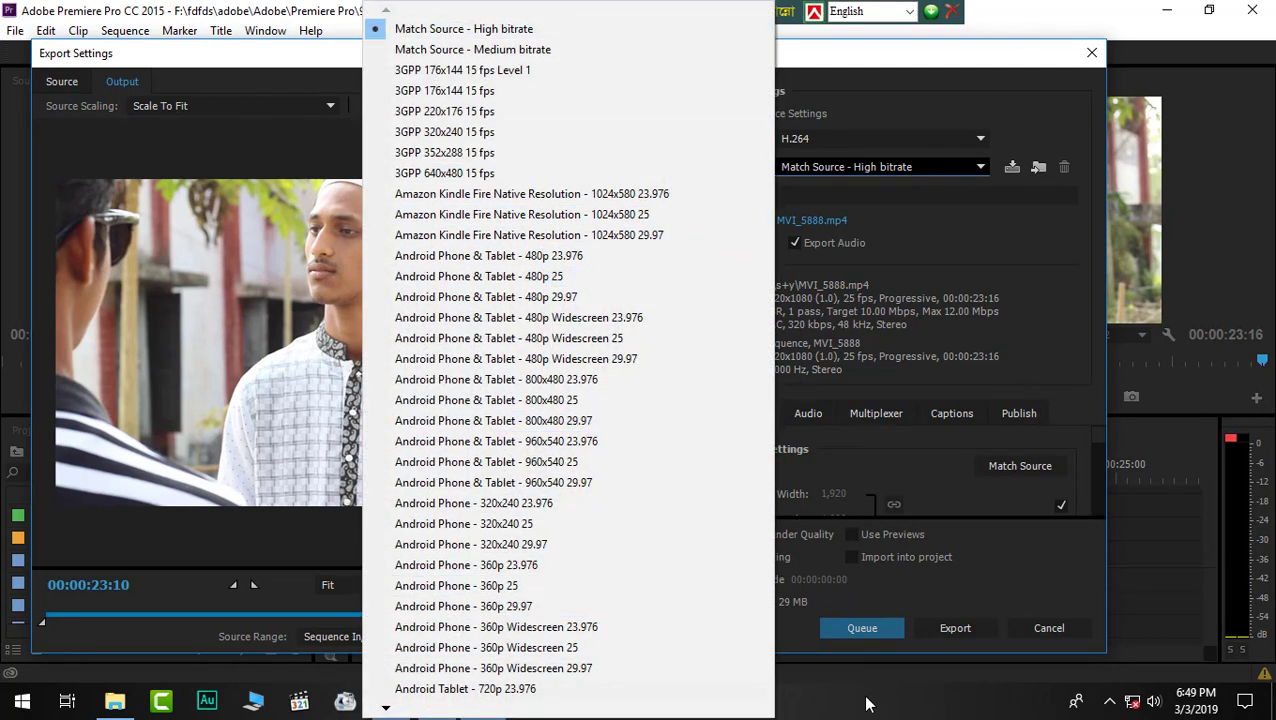
drag(868, 704, 740, 268)
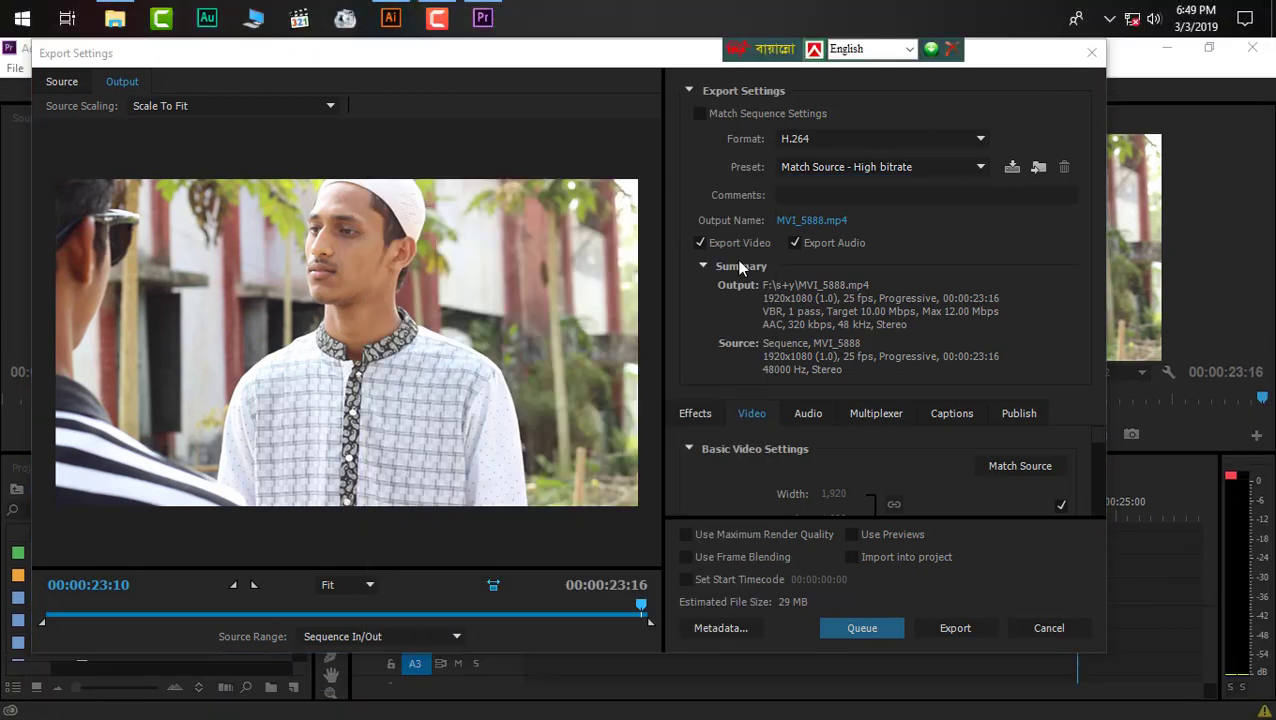
click(917, 168)
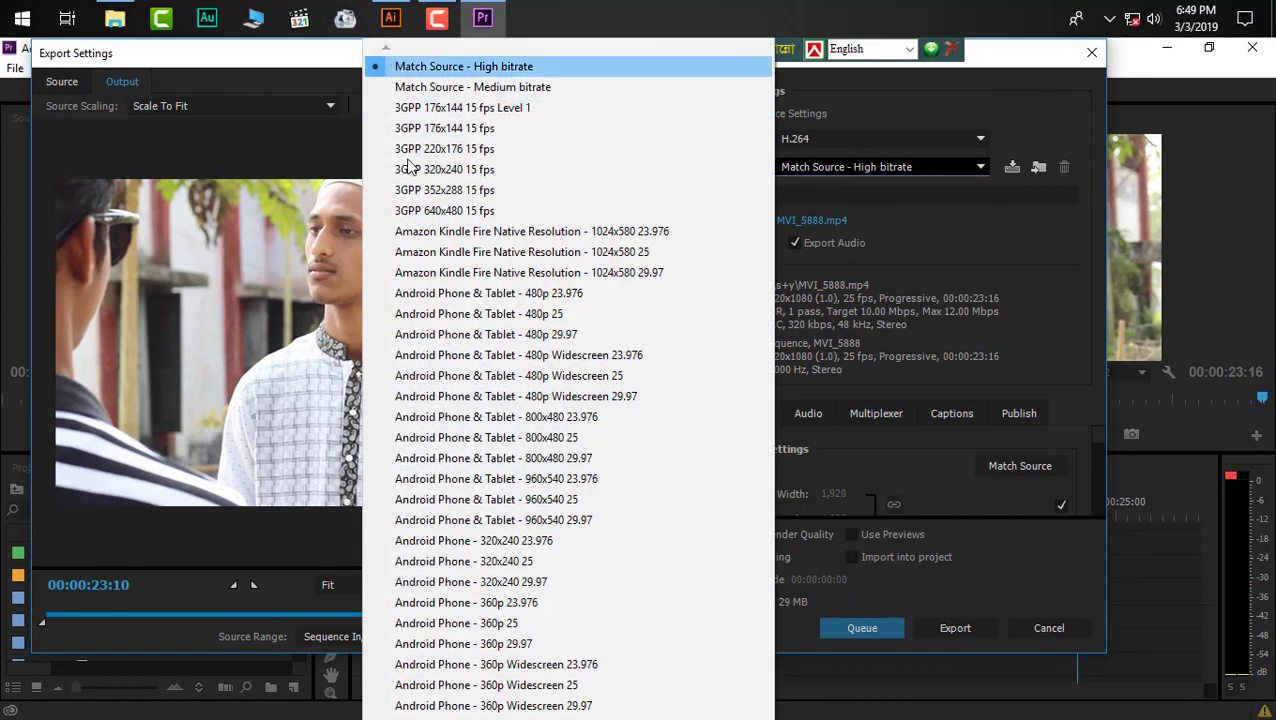
click(420, 66)
drag(1066, 11, 1050, 625)
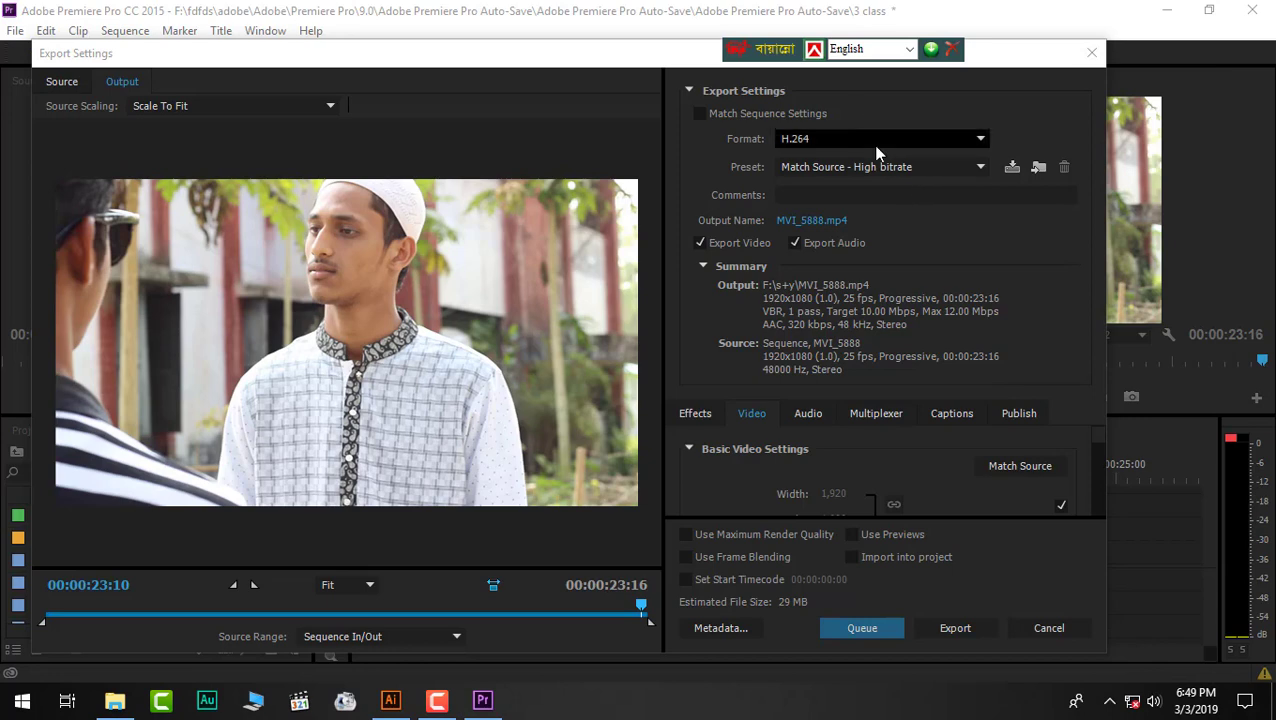
click(877, 168)
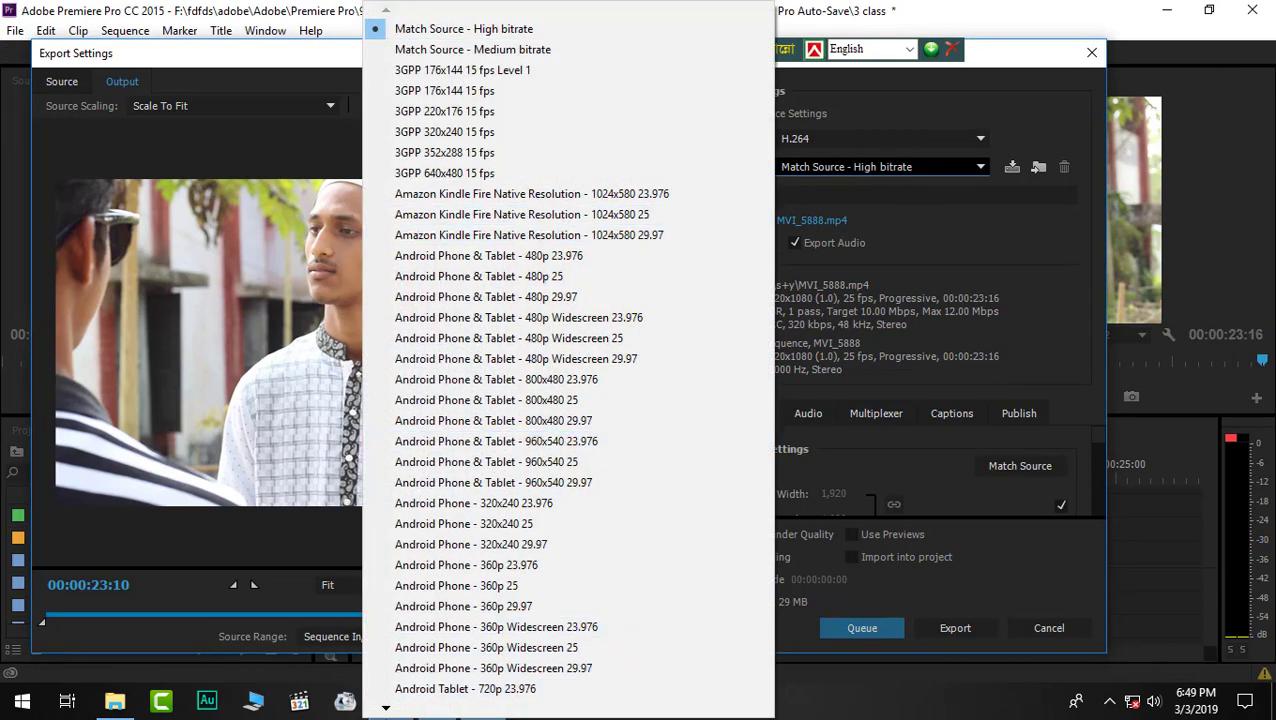
mouse_move(391, 707)
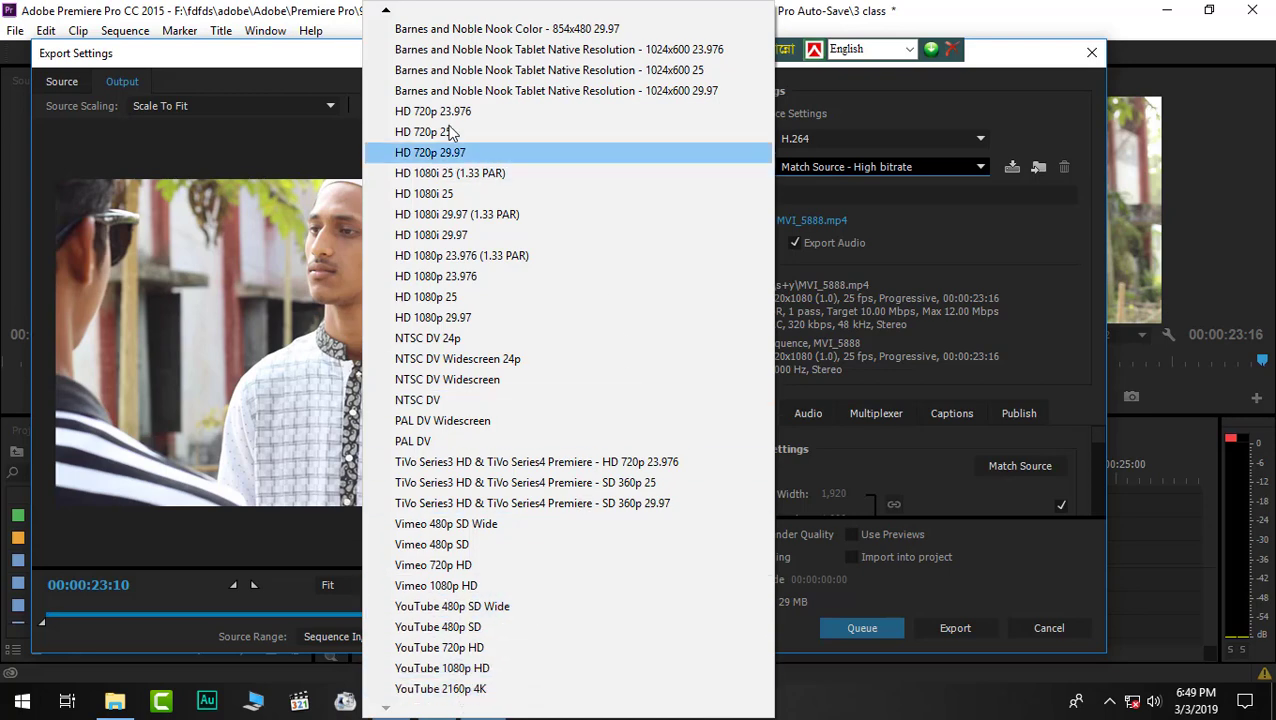
click(316, 52)
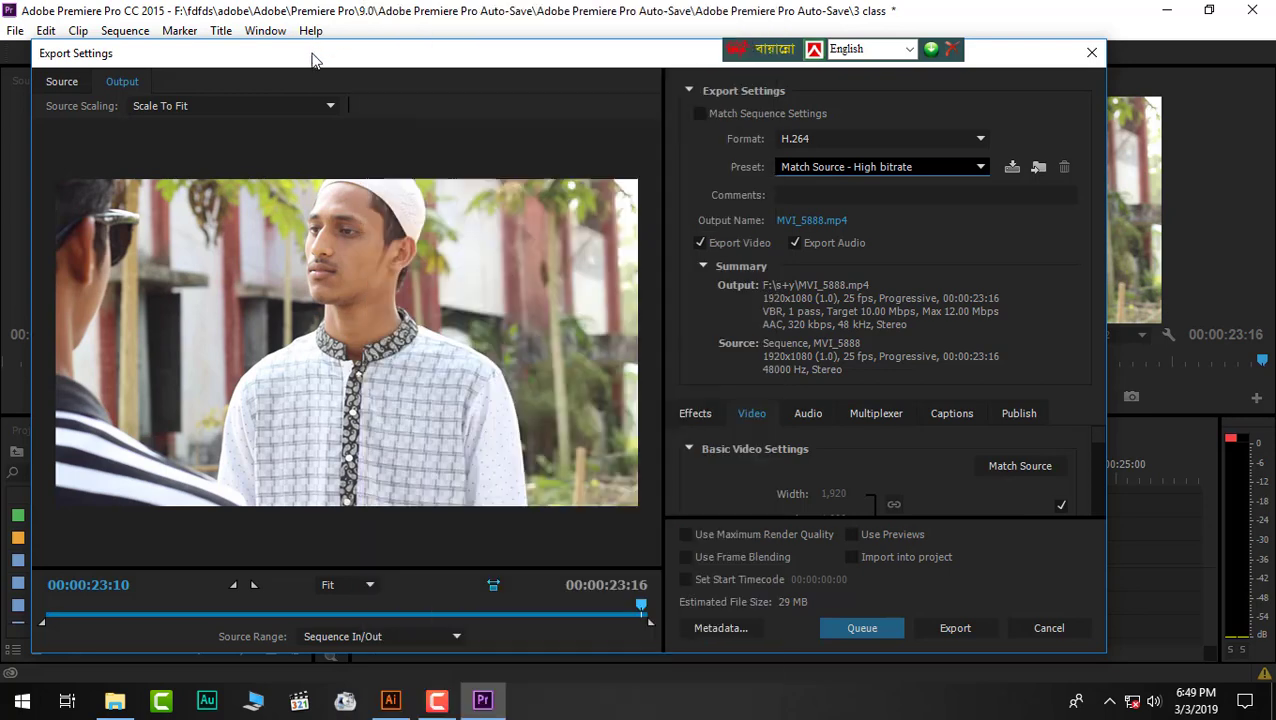
- Try the Match Source - Medium bitrate export preset, and return to Match Source - High bitrate
click(907, 178)
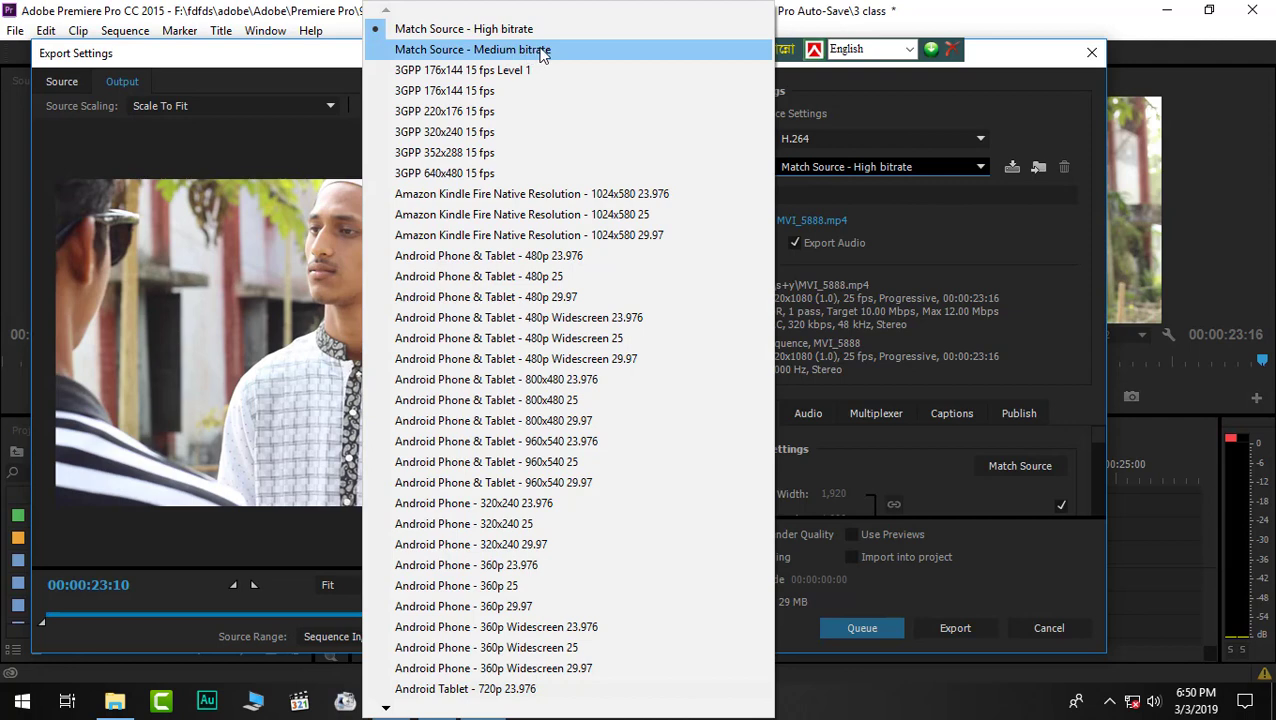
click(541, 52)
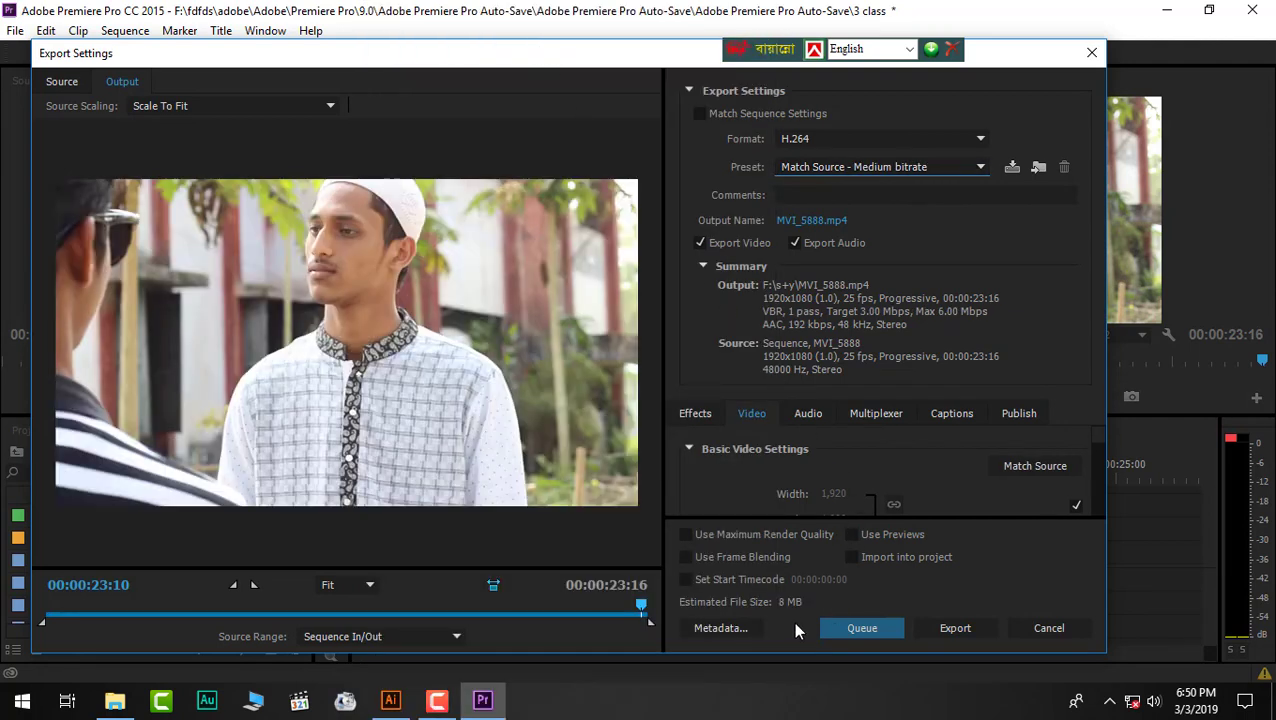
click(887, 168)
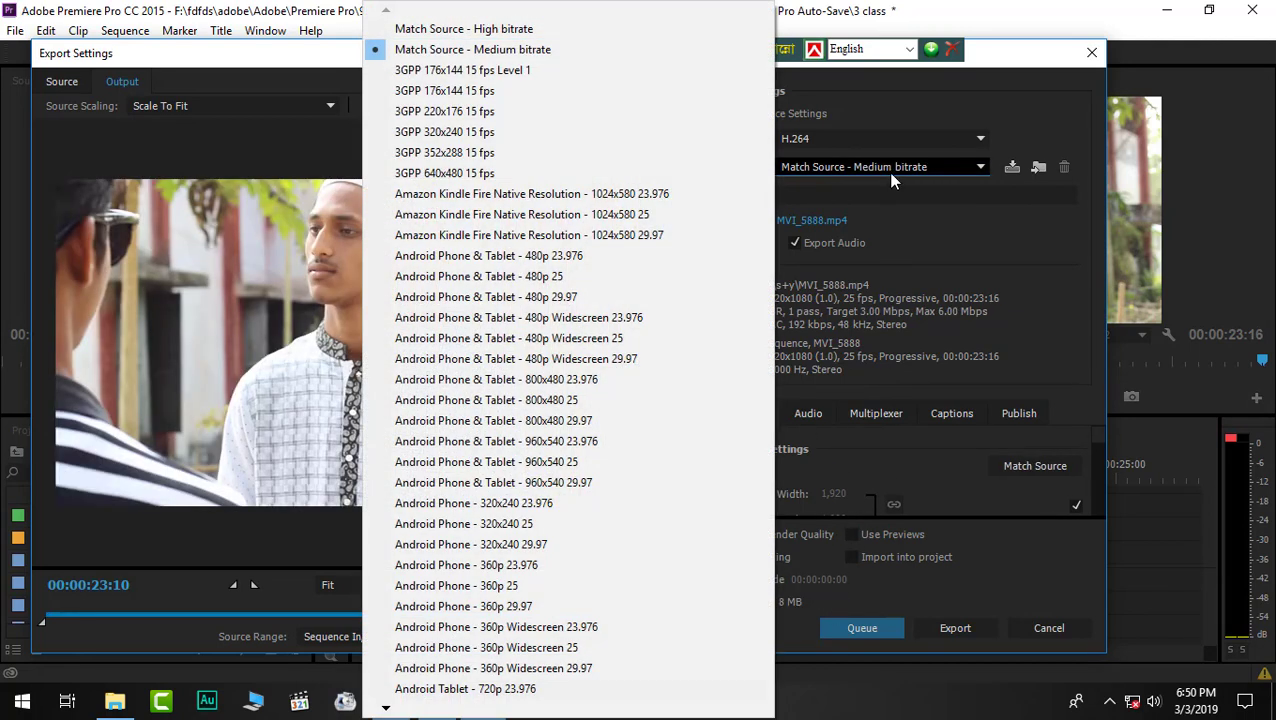
click(421, 33)
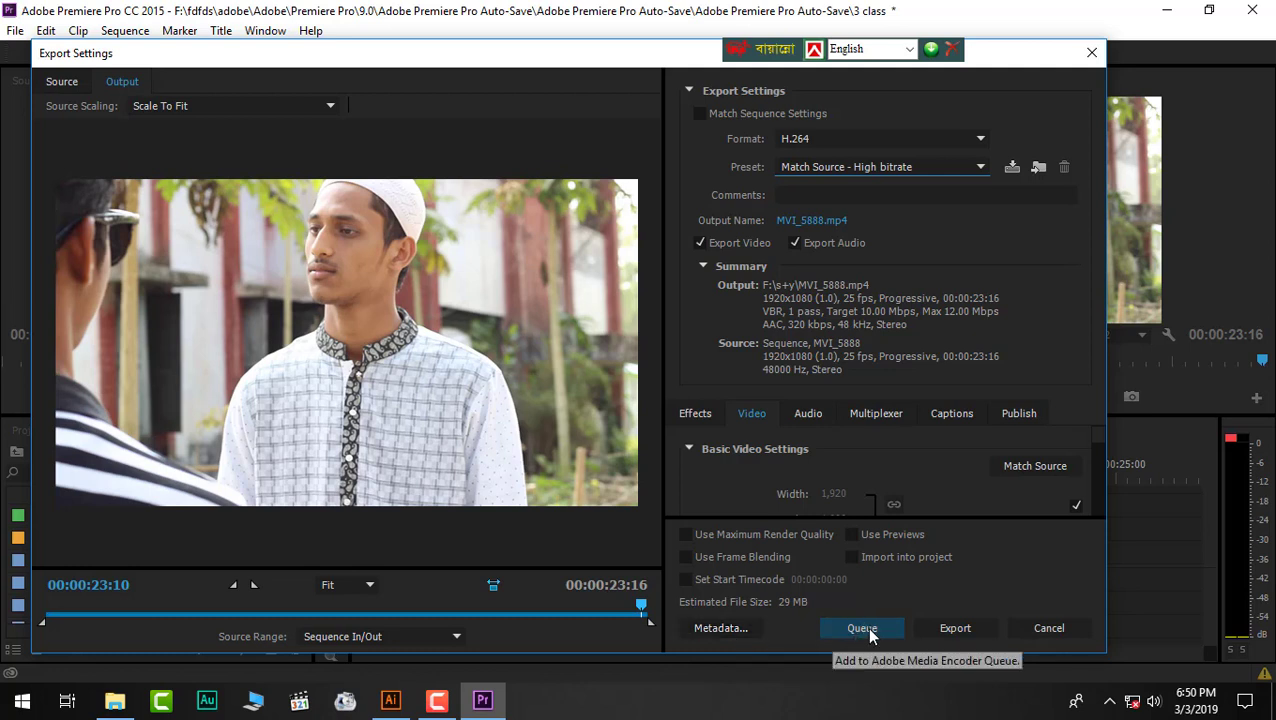
- Export the sequence directly as MVI_5888.mp4 with the current H.264 settings and let the encoding run
click(966, 628)
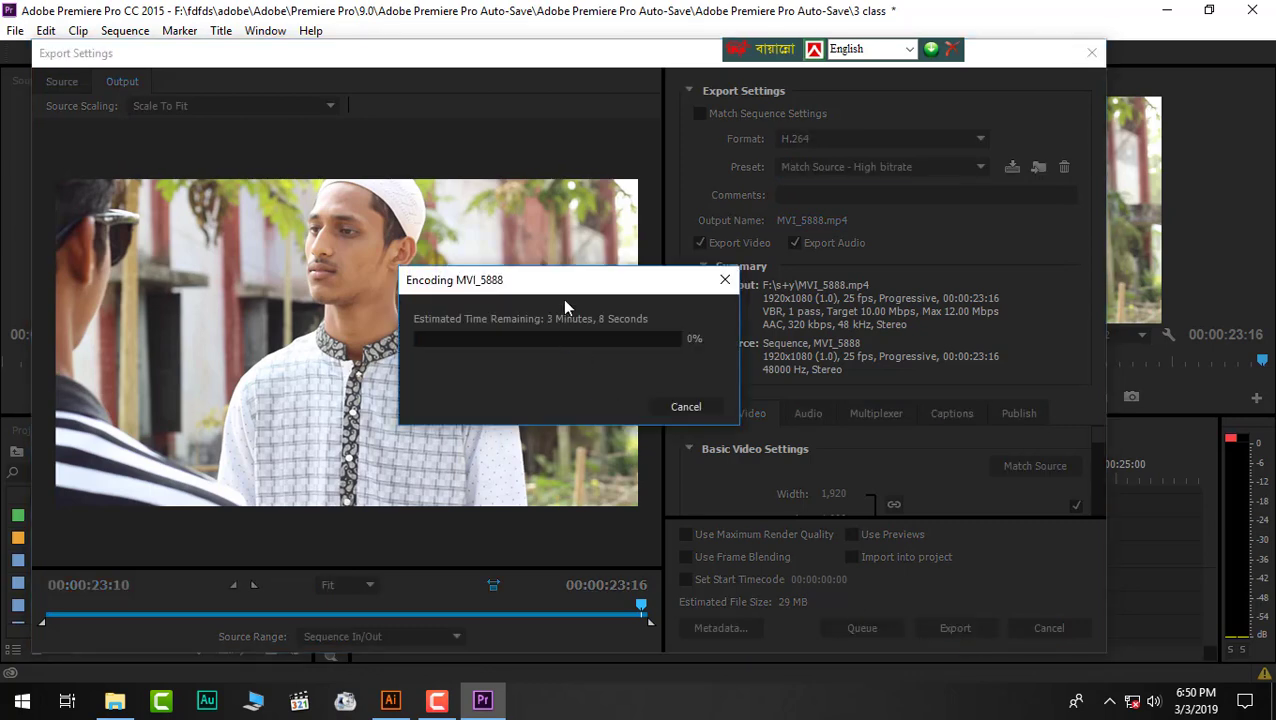
drag(515, 291, 504, 227)
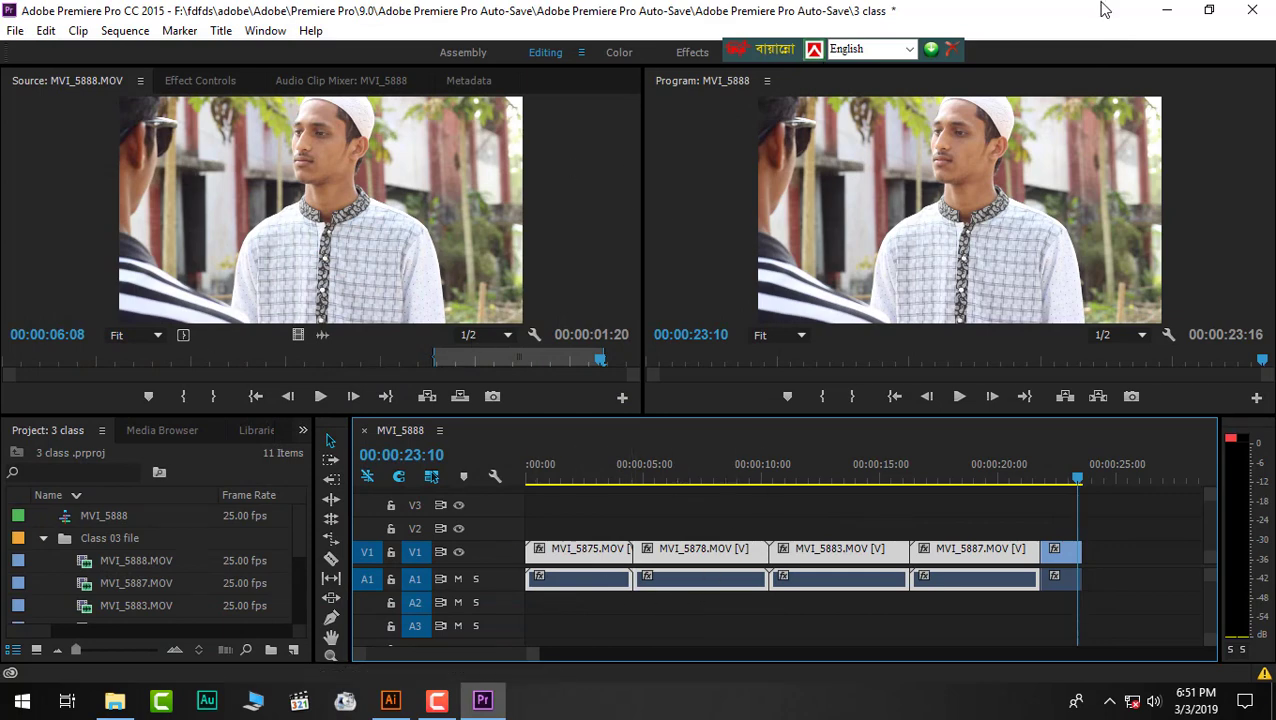
- Minimize the video editor to reach the Windows desktop, and empty the Recycle Bin
click(1166, 10)
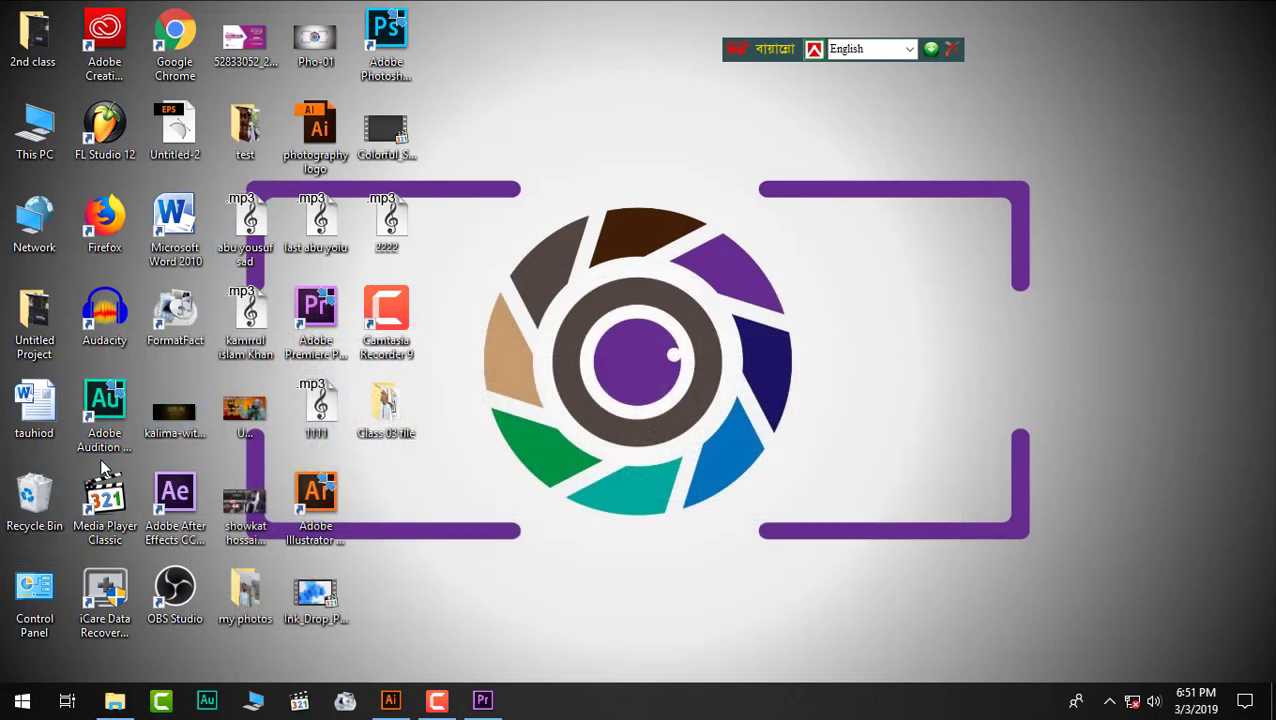
right_click(27, 488)
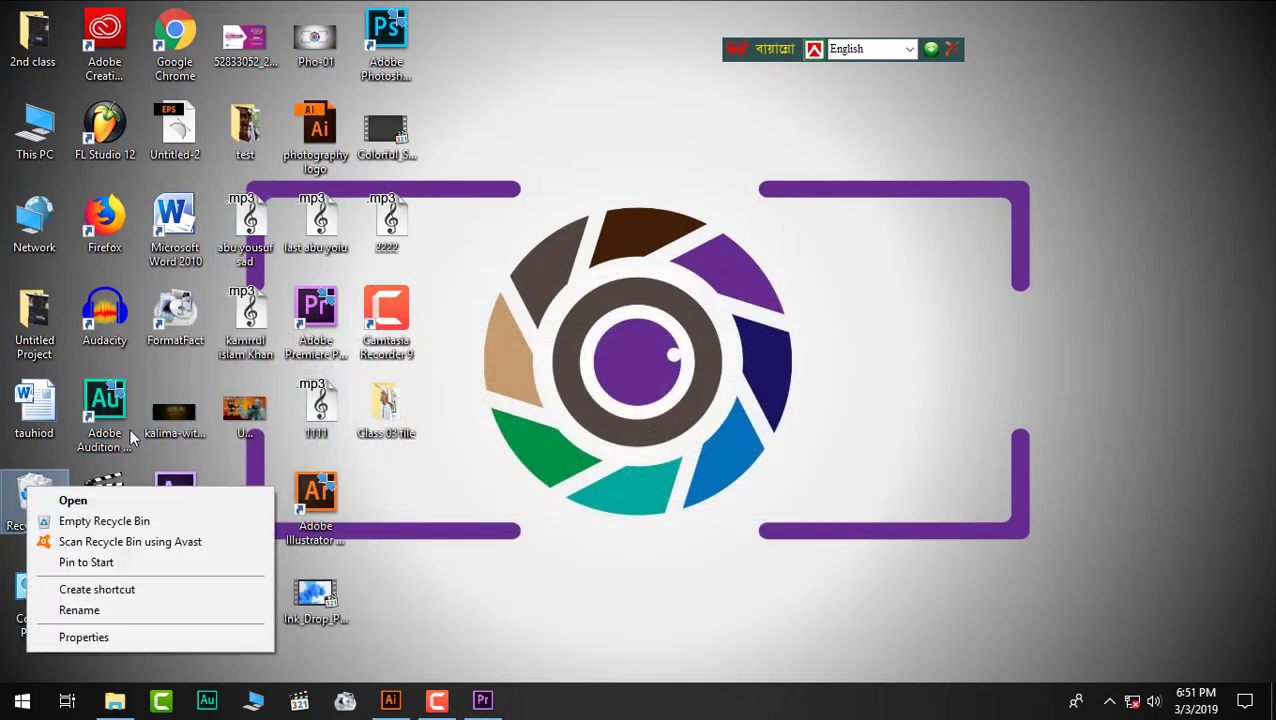
click(66, 521)
click(709, 427)
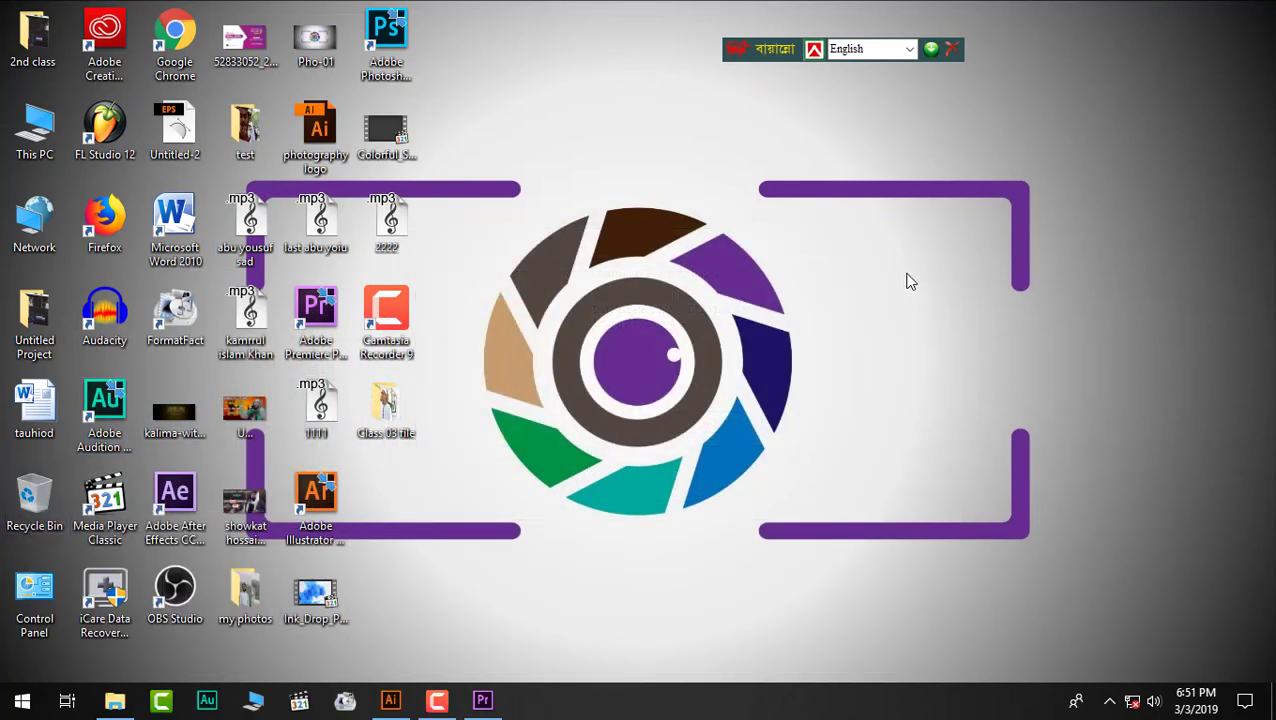
right_click(784, 217)
click(855, 273)
right_click(855, 270)
click(900, 327)
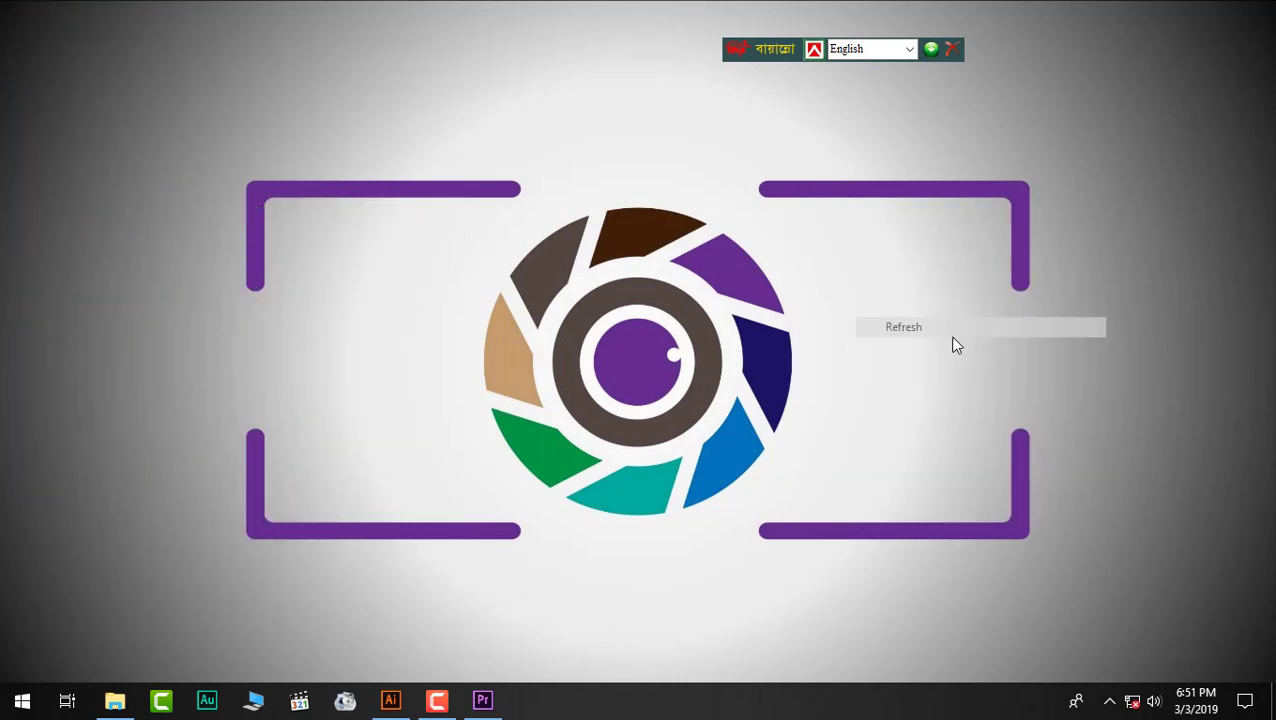
right_click(893, 320)
click(951, 375)
right_click(950, 386)
click(1000, 440)
right_click(993, 178)
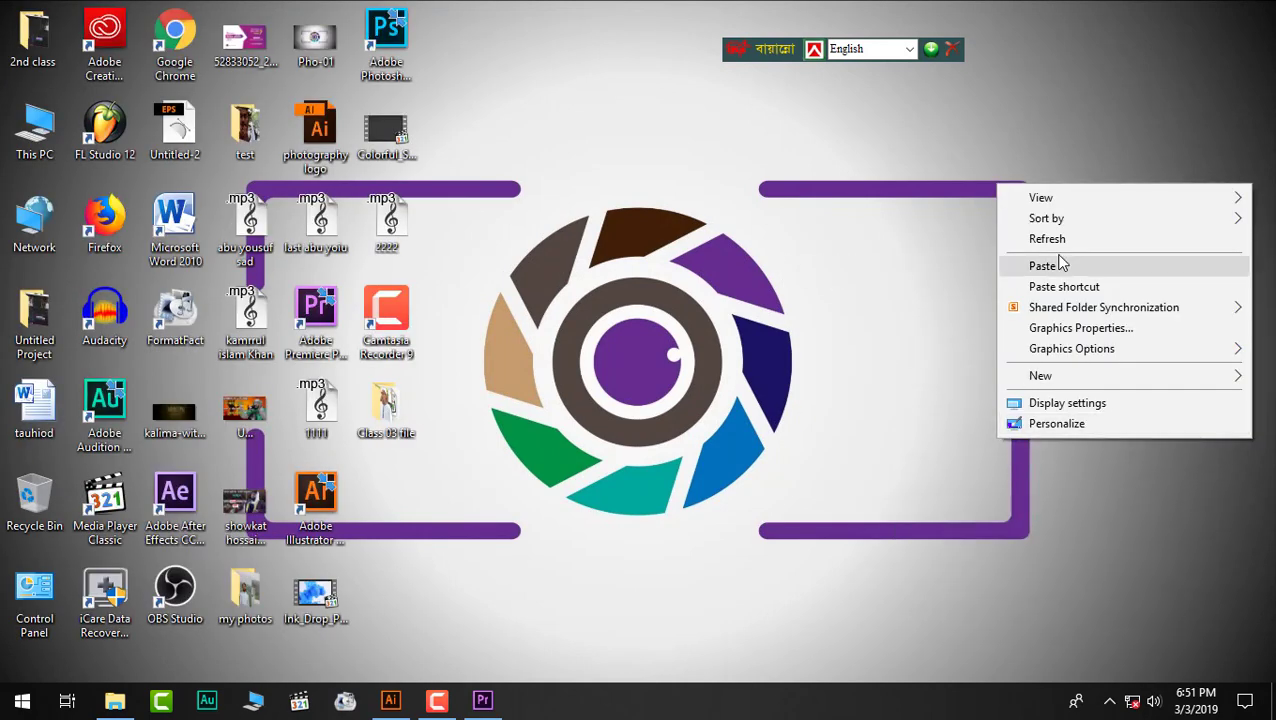
click(1059, 239)
right_click(1059, 239)
click(1076, 293)
right_click(1078, 288)
click(1080, 344)
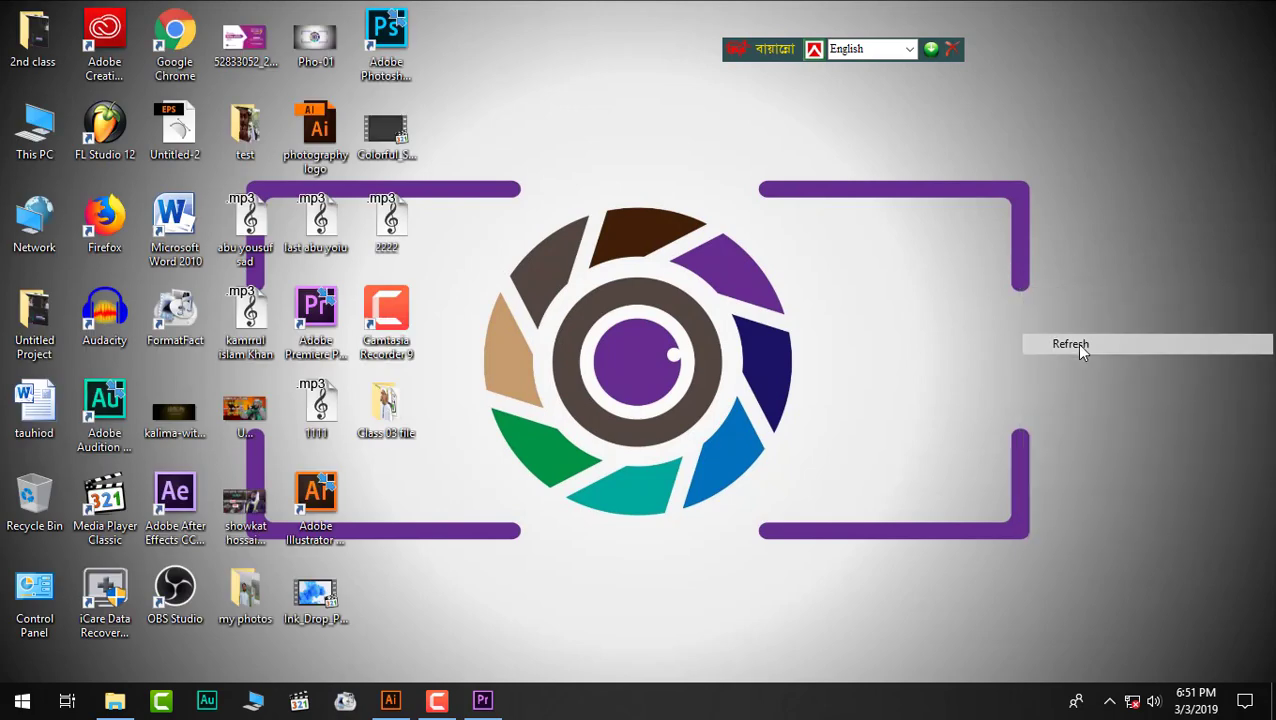
right_click(1080, 345)
click(1084, 401)
right_click(1084, 408)
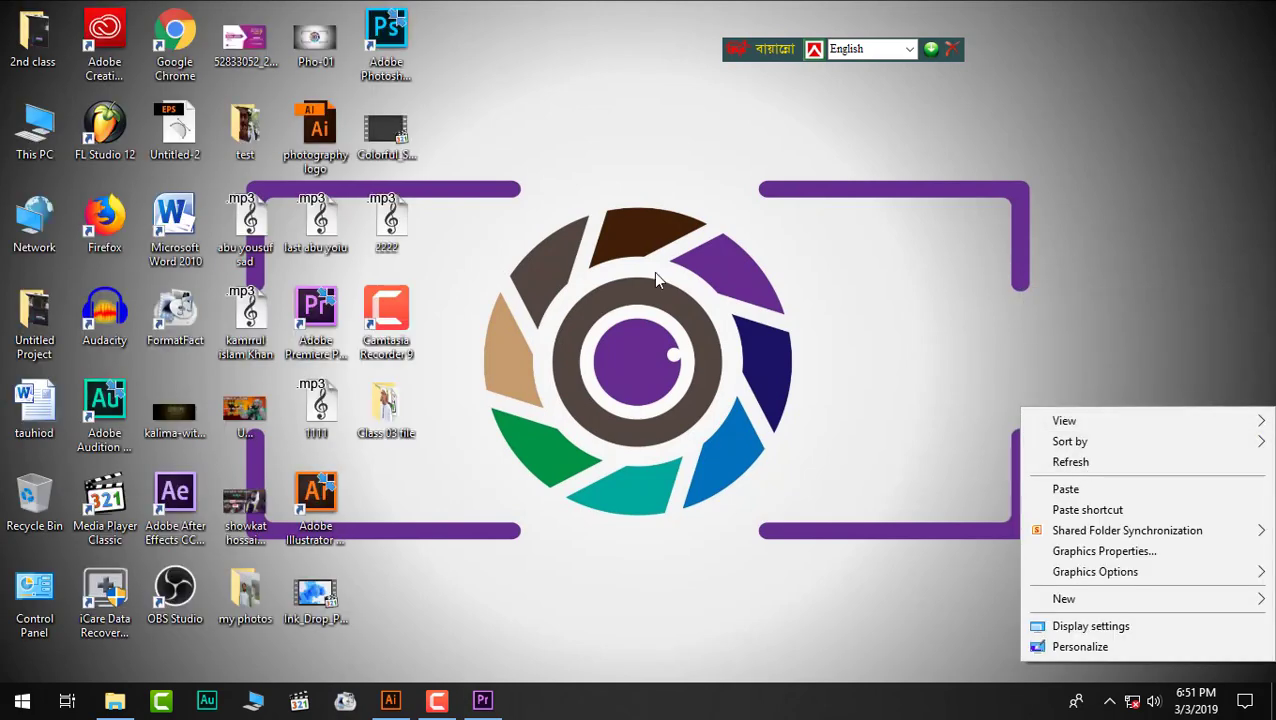
click(733, 232)
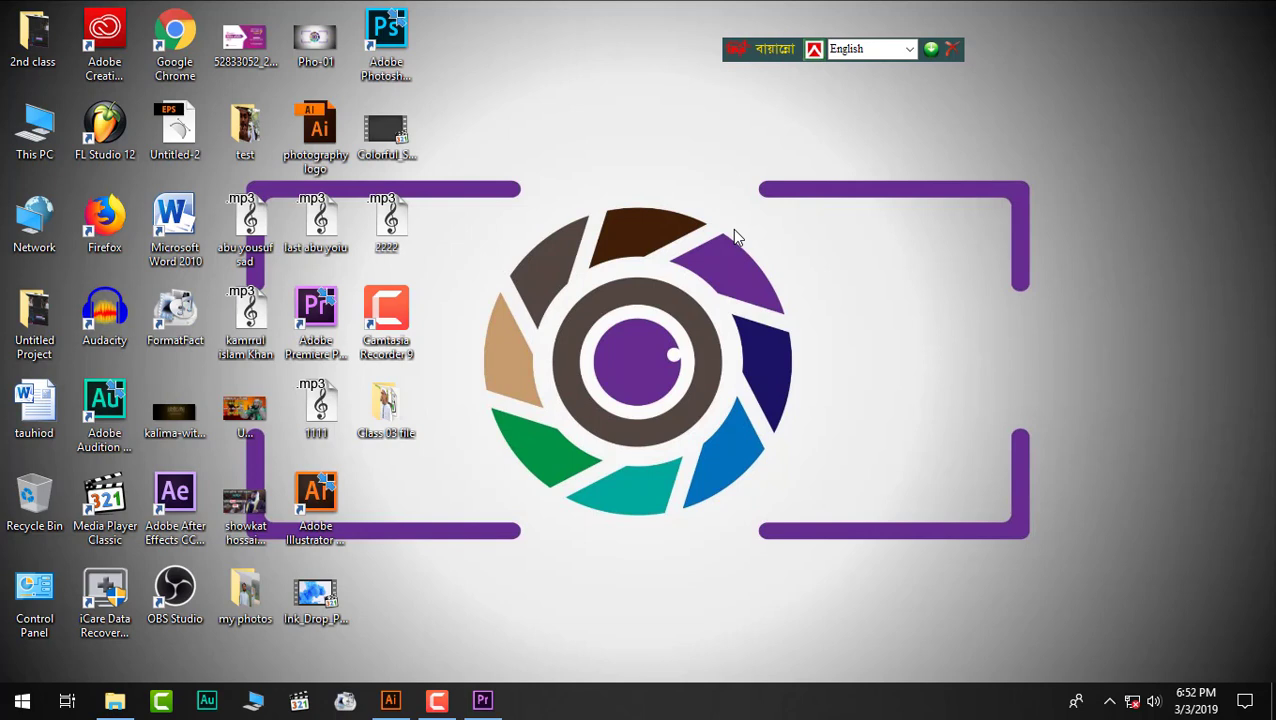
click(434, 703)
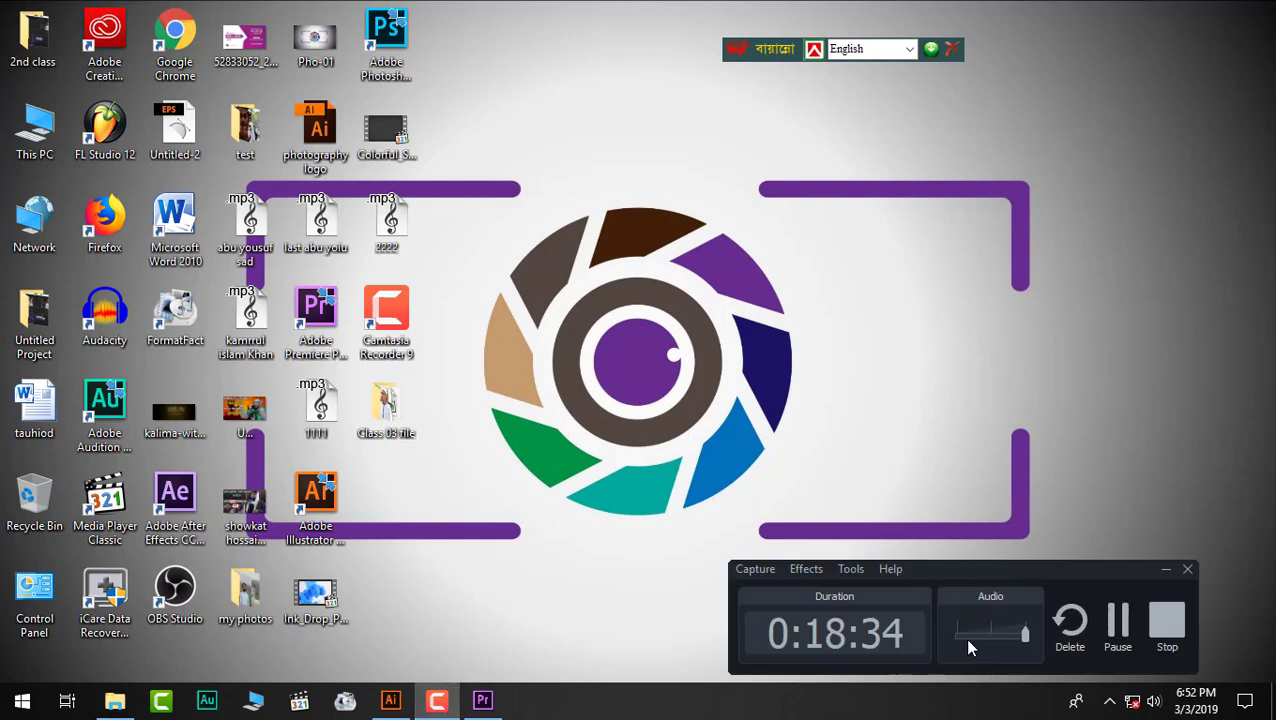